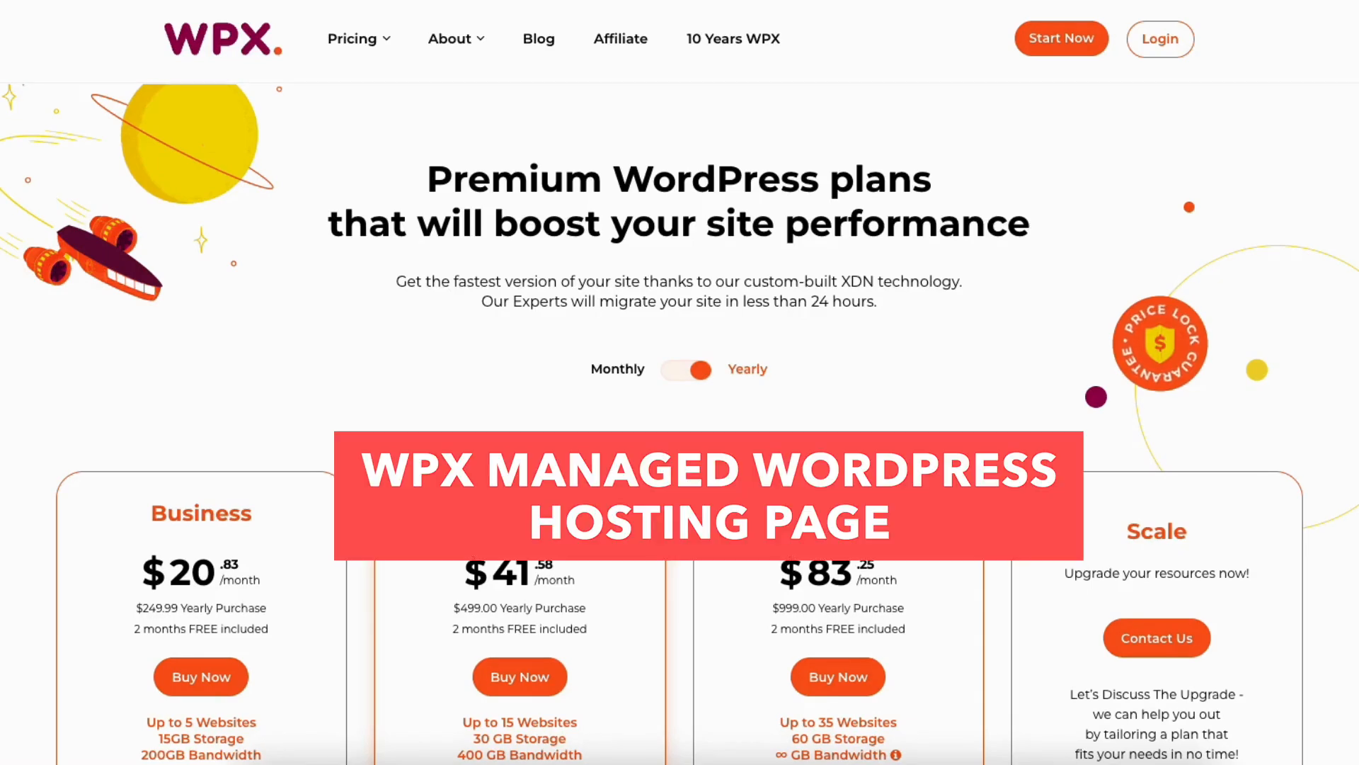
# - Choose to launch a new website in the hosting sign-up and search for the domain demowebsite154 with the .com extension
pyautogui.scroll(-3, 680, 410)
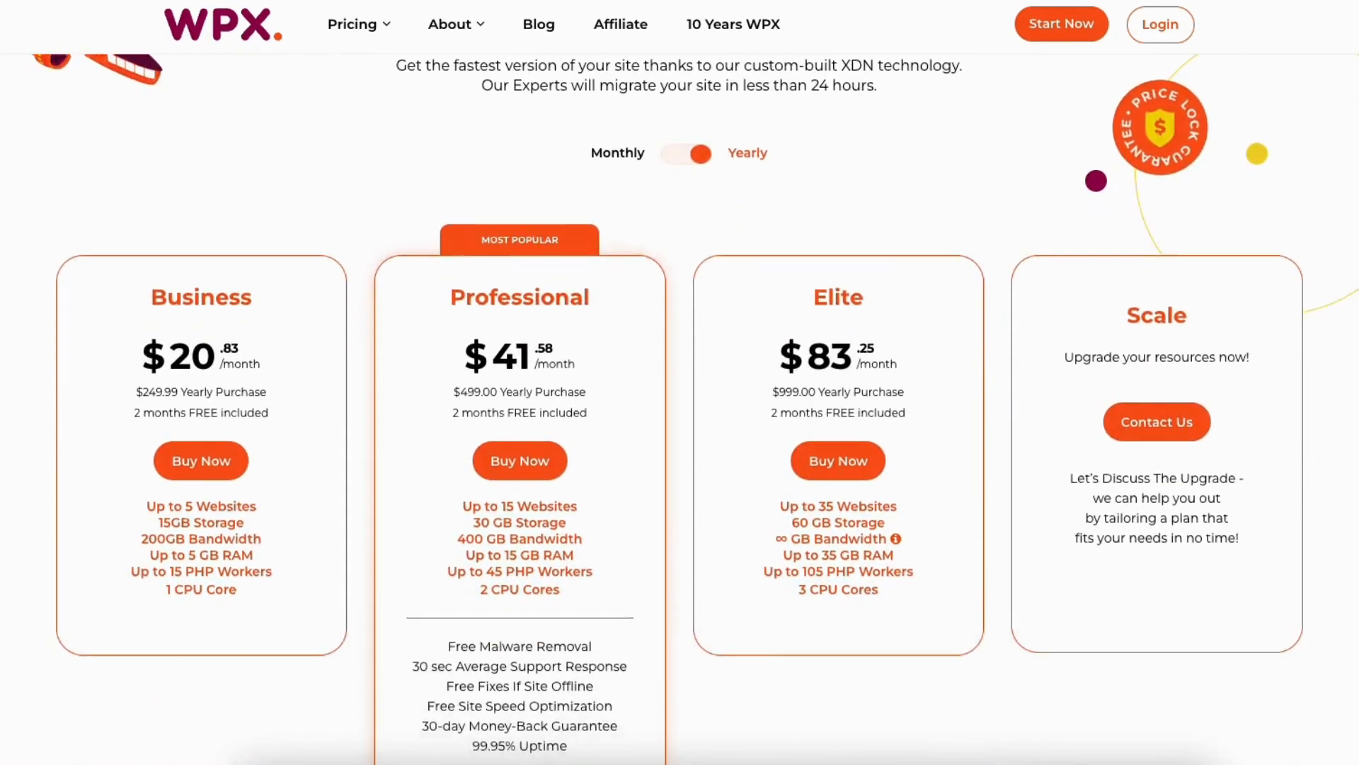
pyautogui.scroll(-1, 680, 410)
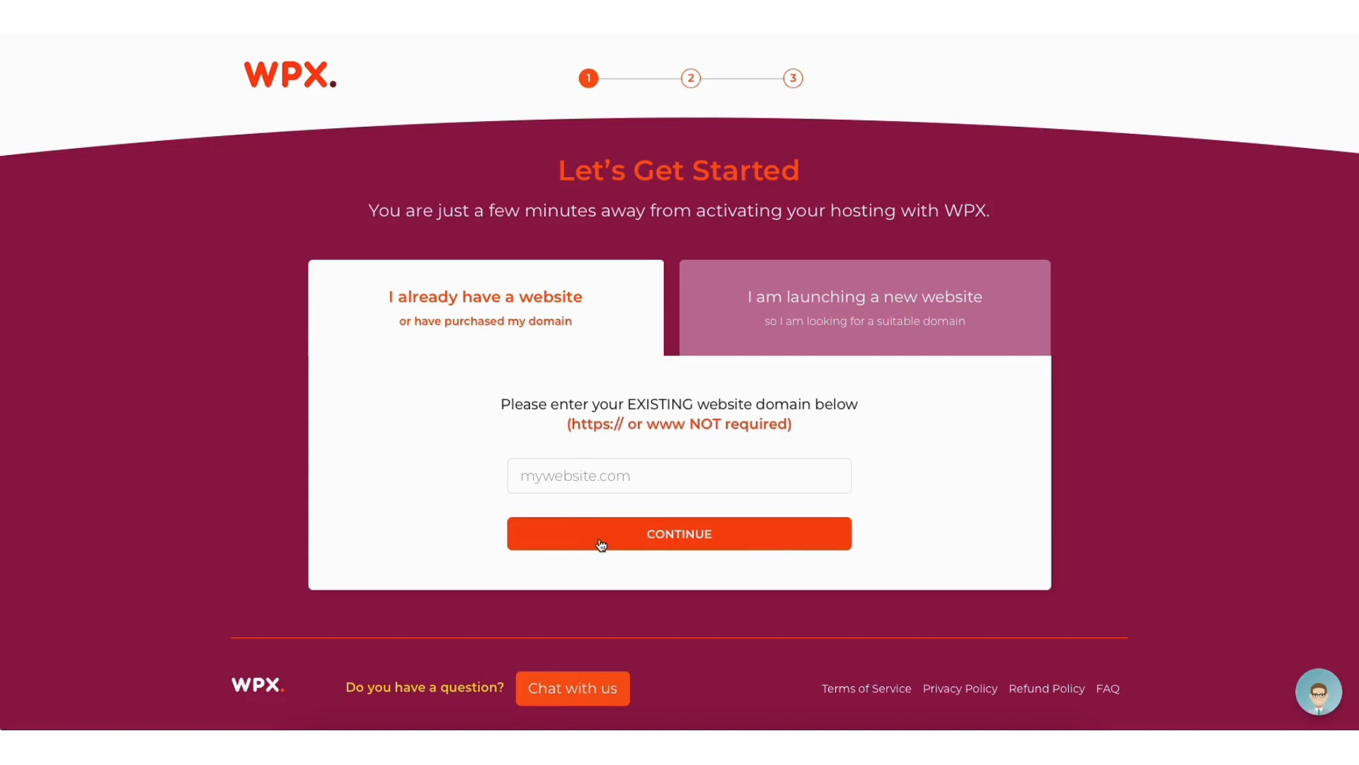
pyautogui.click(796, 322)
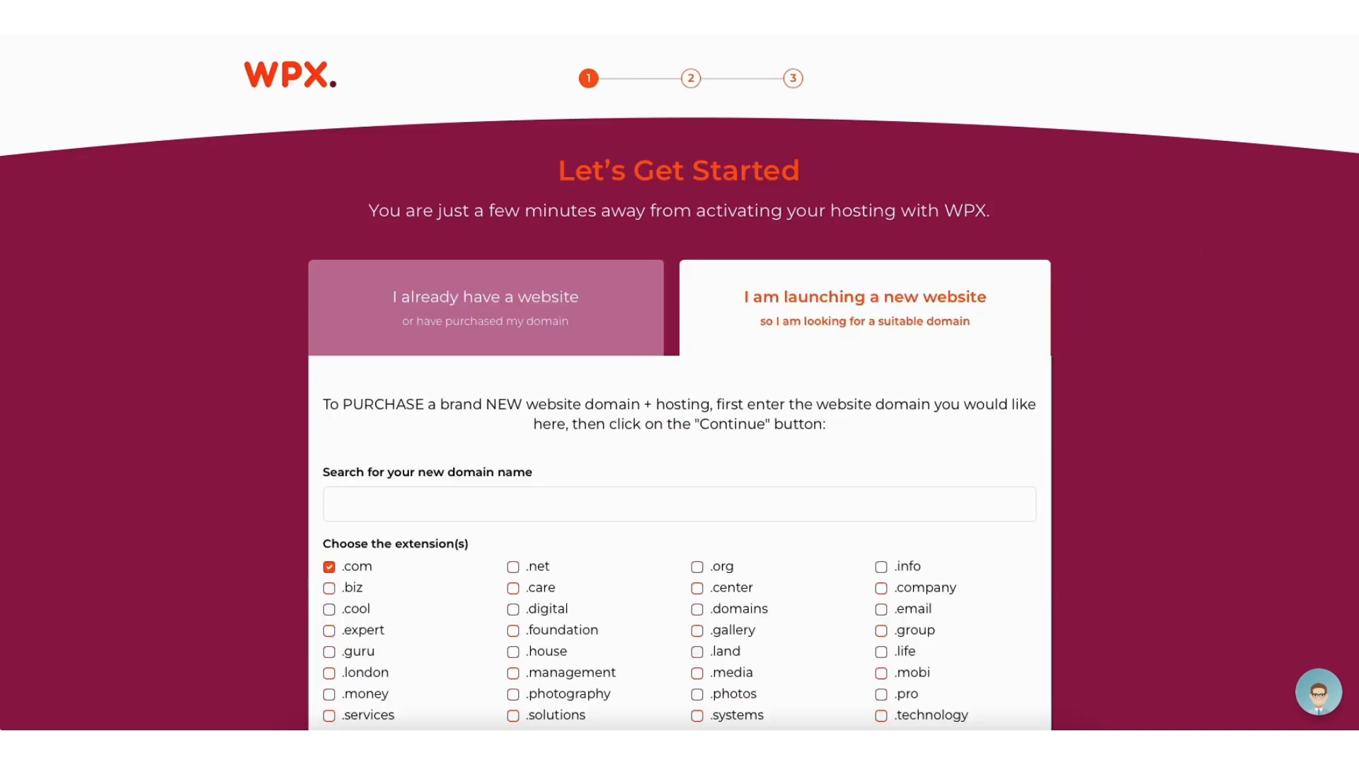
pyautogui.scroll(-3, 926, 296)
pyautogui.click(407, 327)
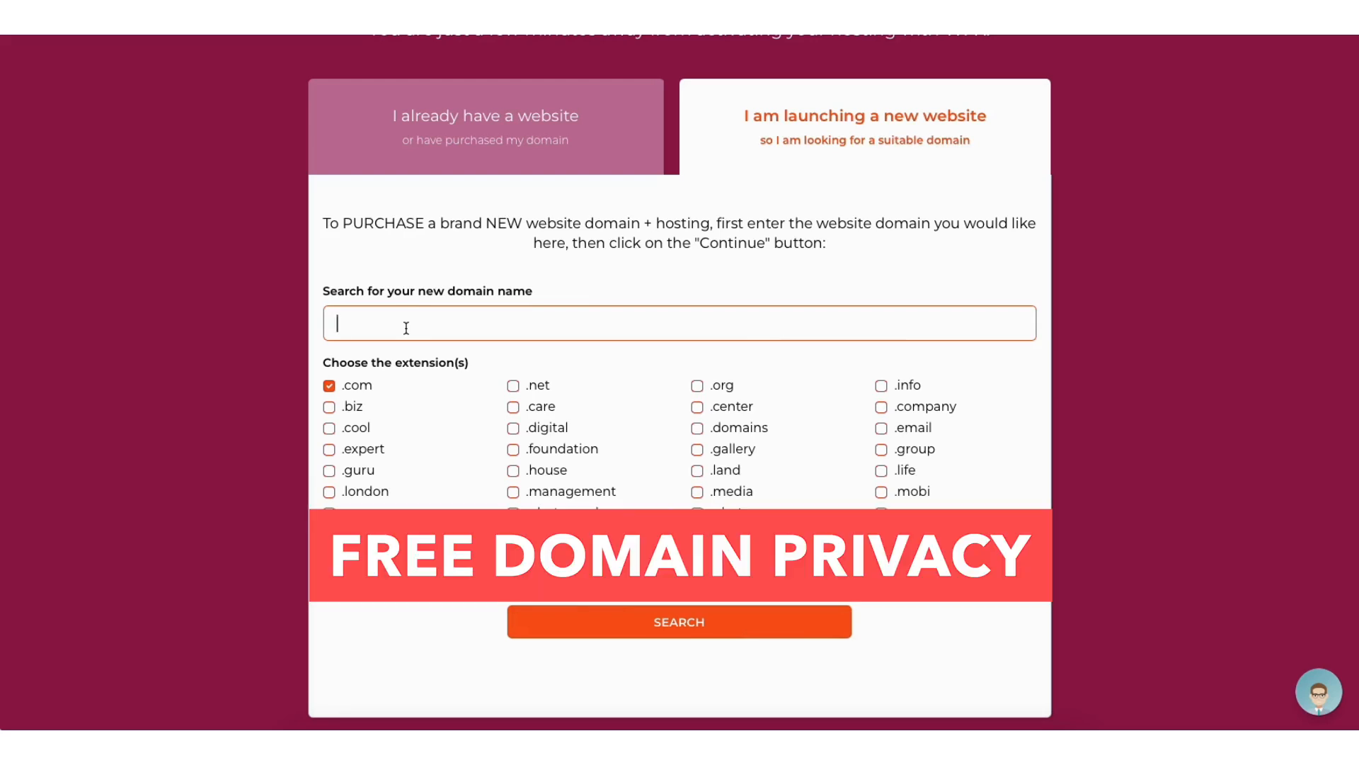
pyautogui.write('demowebsite154')
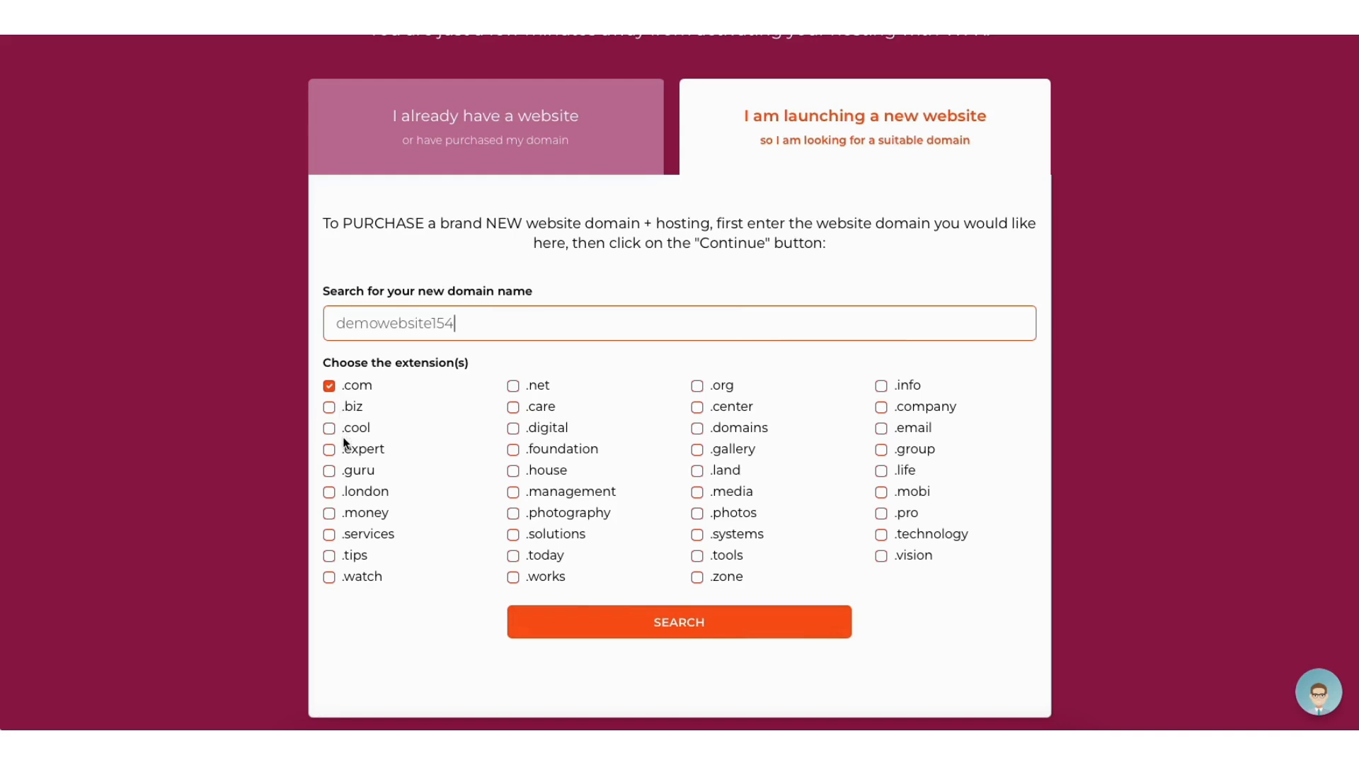
pyautogui.click(629, 620)
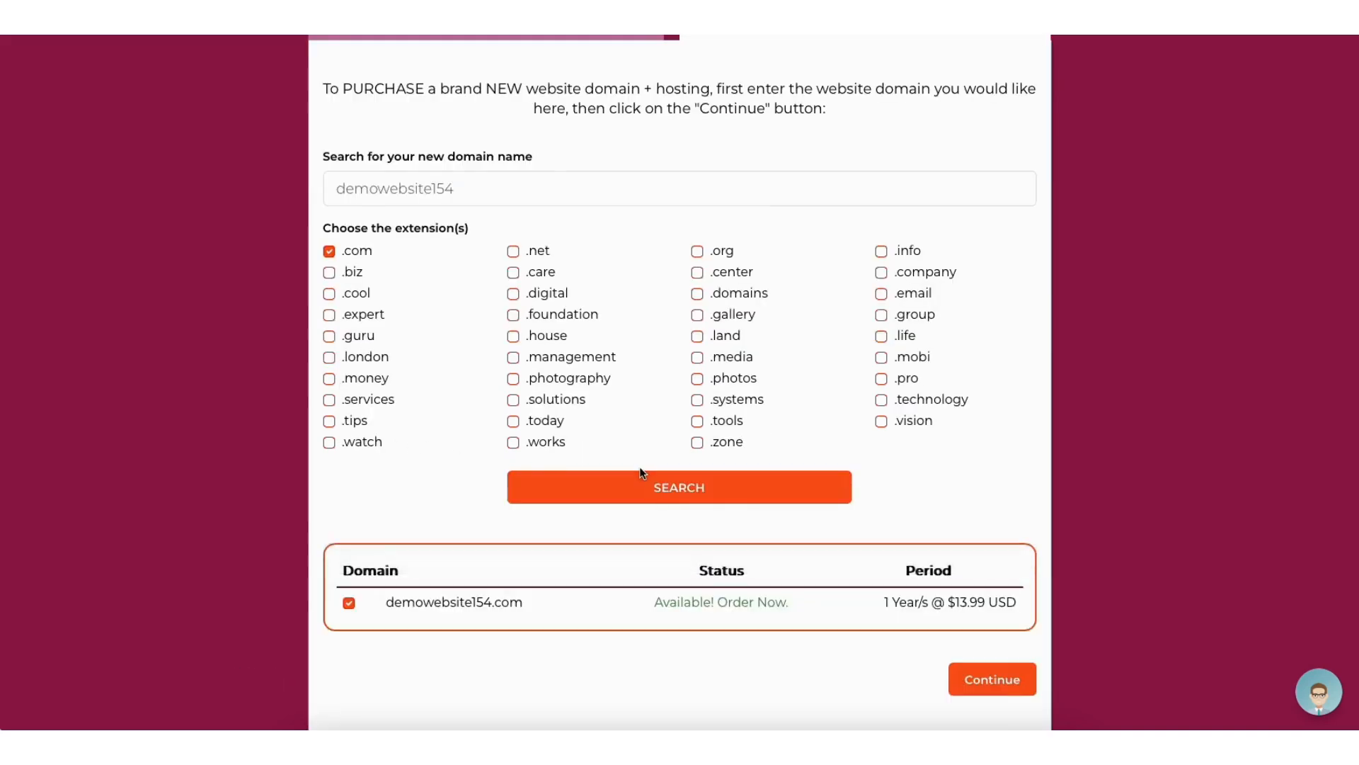
# - Continue with the domain demowebsite154.com and select USA (Chicago) as the hosting location
pyautogui.scroll(-2, 680, 383)
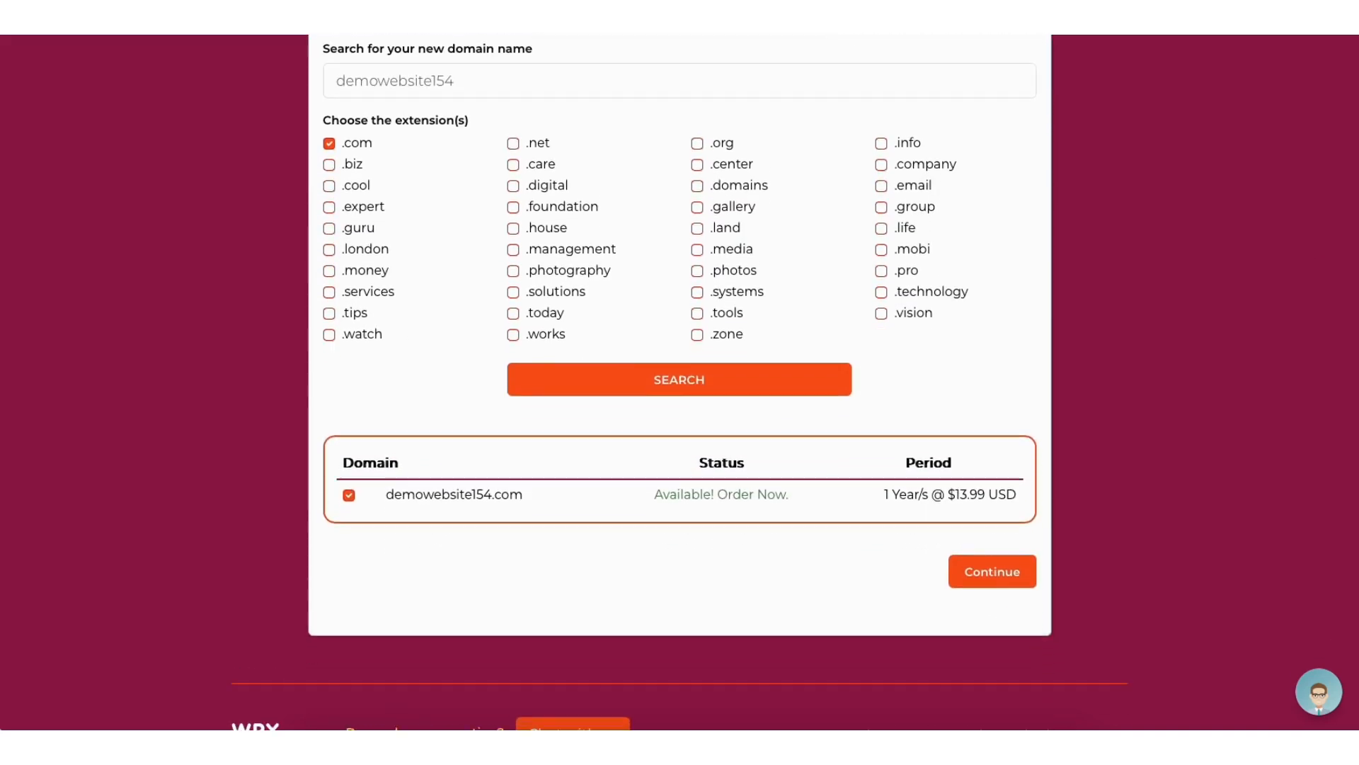
pyautogui.click(981, 564)
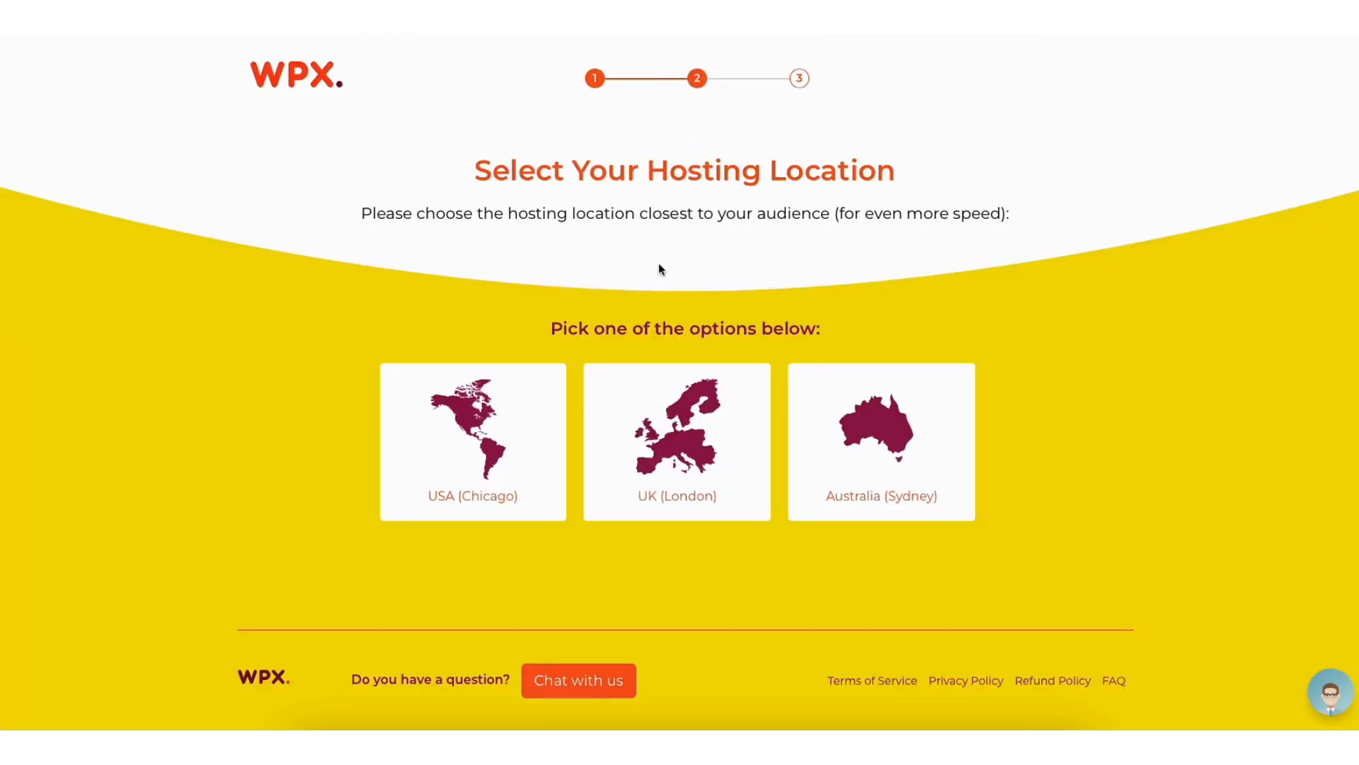
pyautogui.moveTo(526, 425)
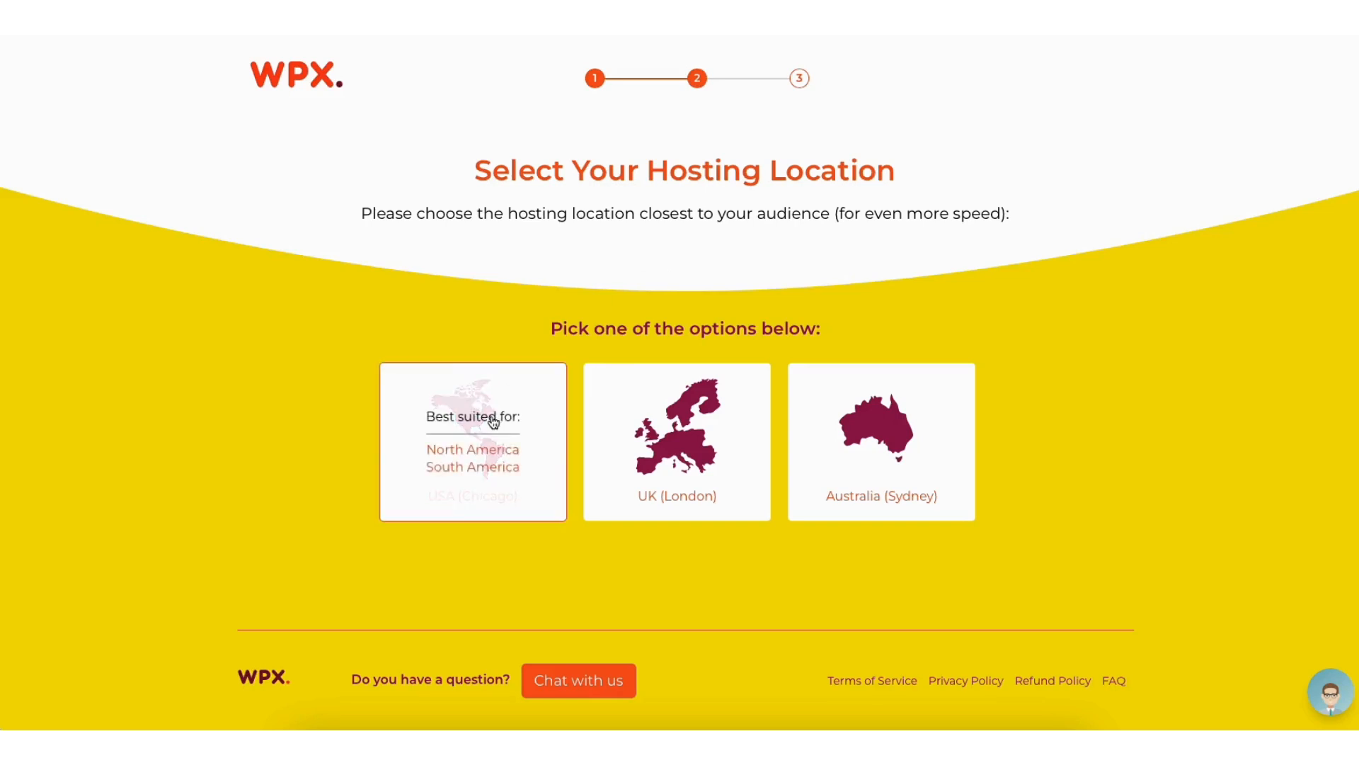
pyautogui.moveTo(860, 448)
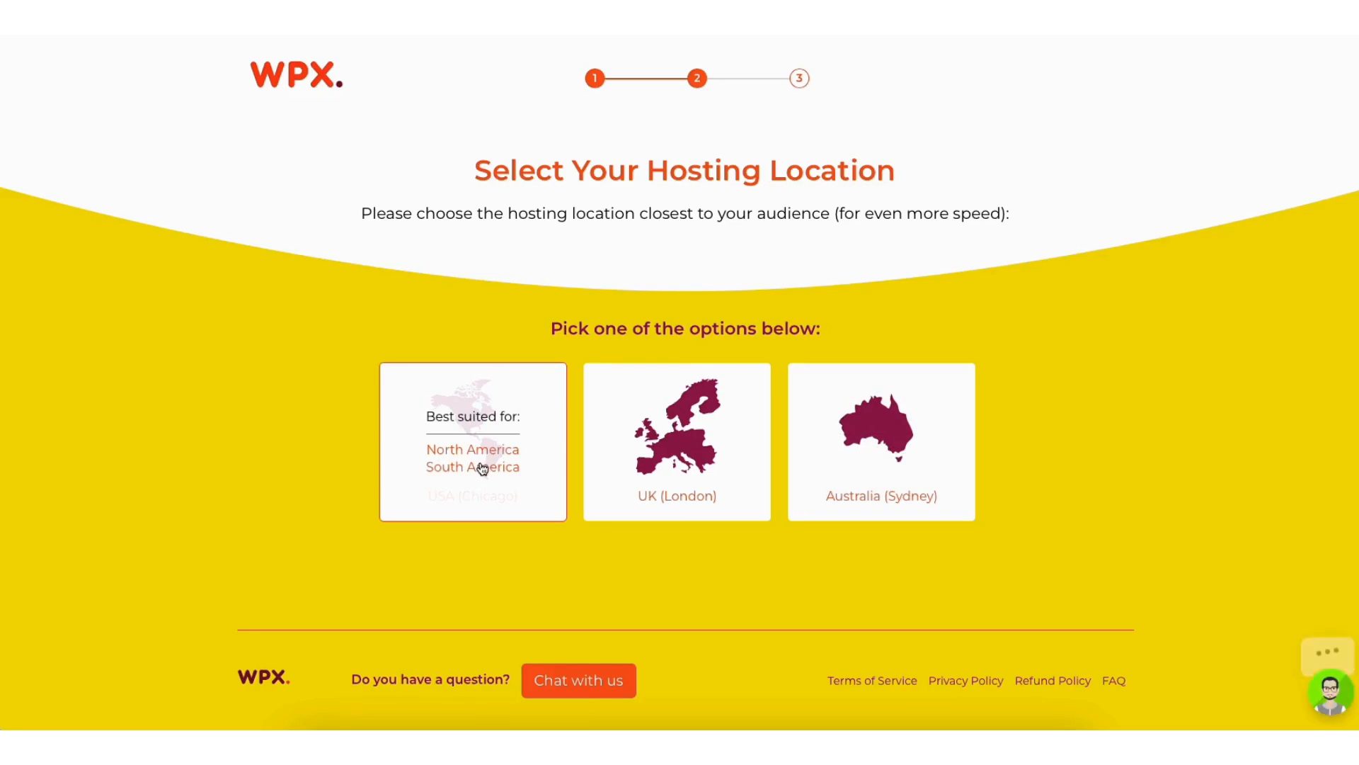
pyautogui.click(482, 468)
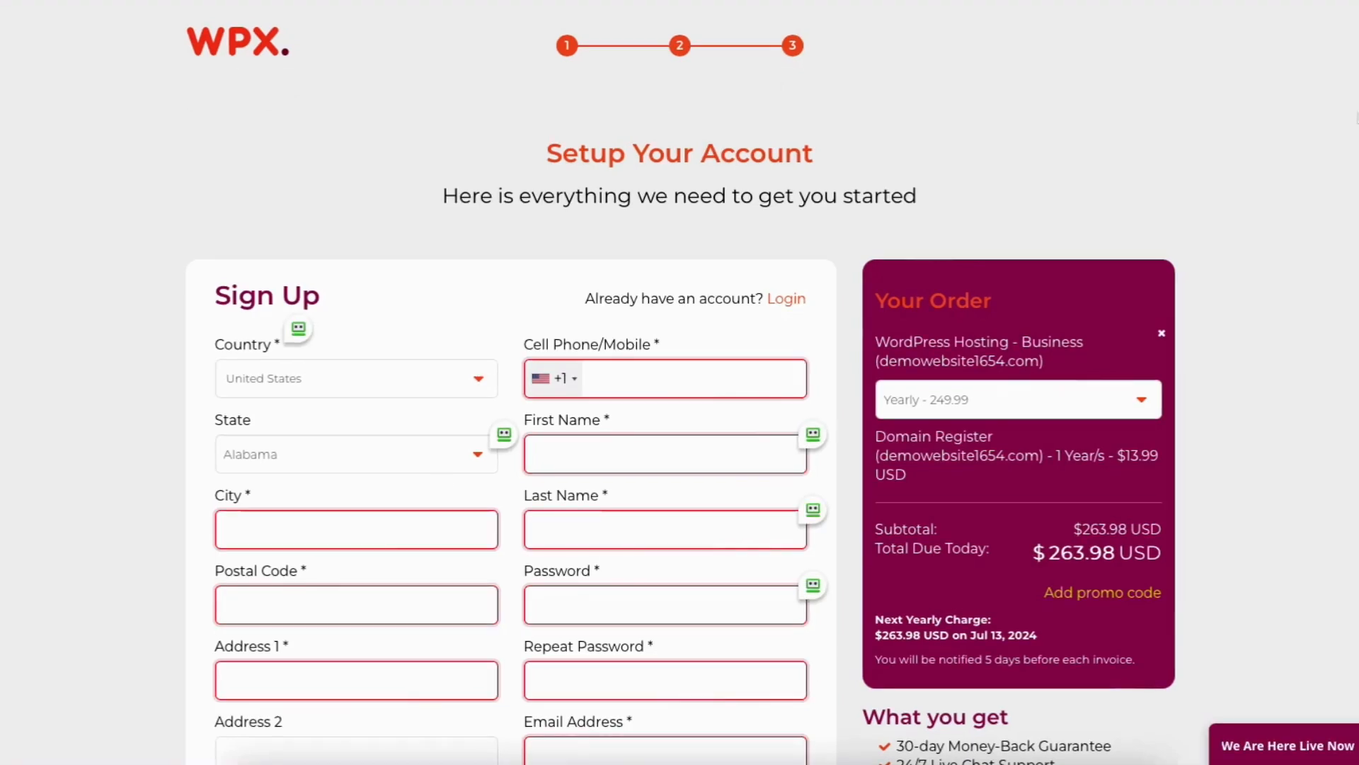
# - Review the account sign-up form and the monthly and yearly billing options for the Business hosting order
pyautogui.scroll(-3, 680, 395)
pyautogui.scroll(1, 680, 395)
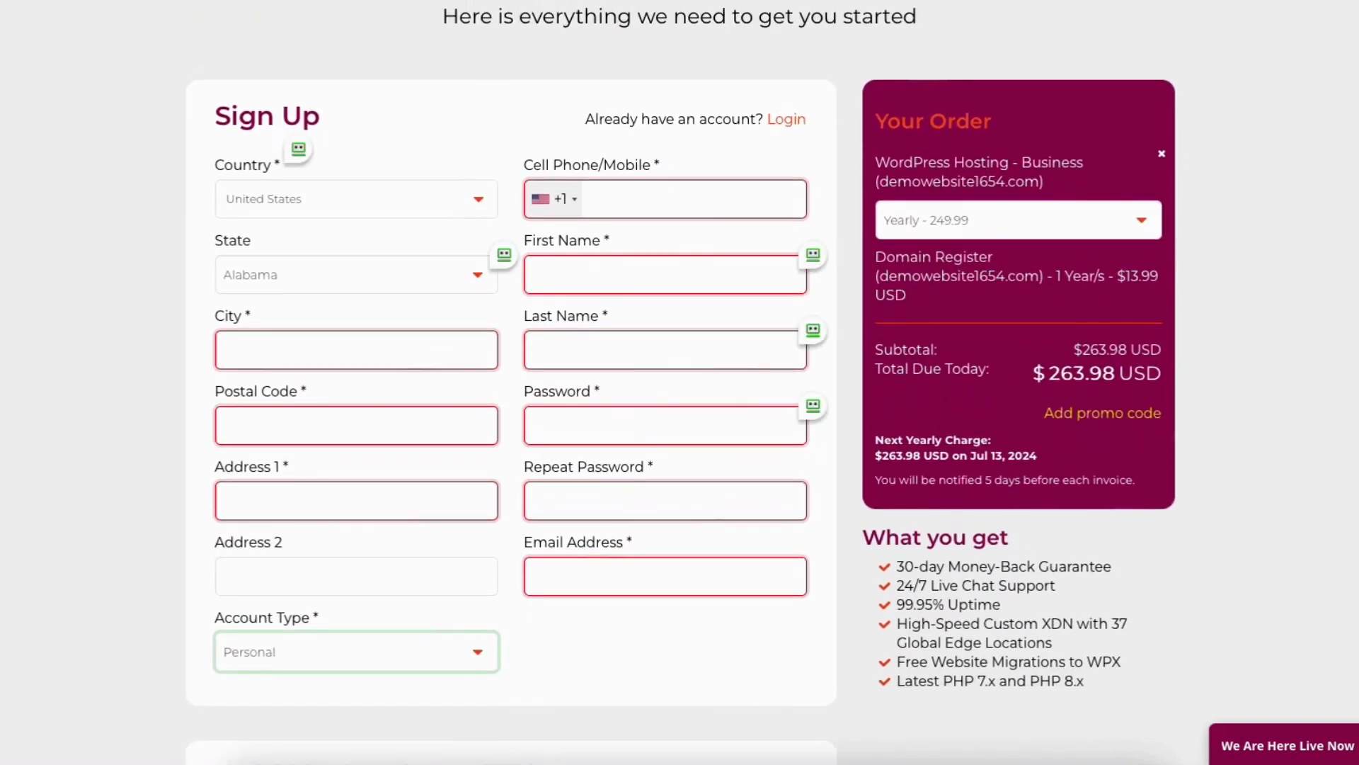
pyautogui.click(965, 222)
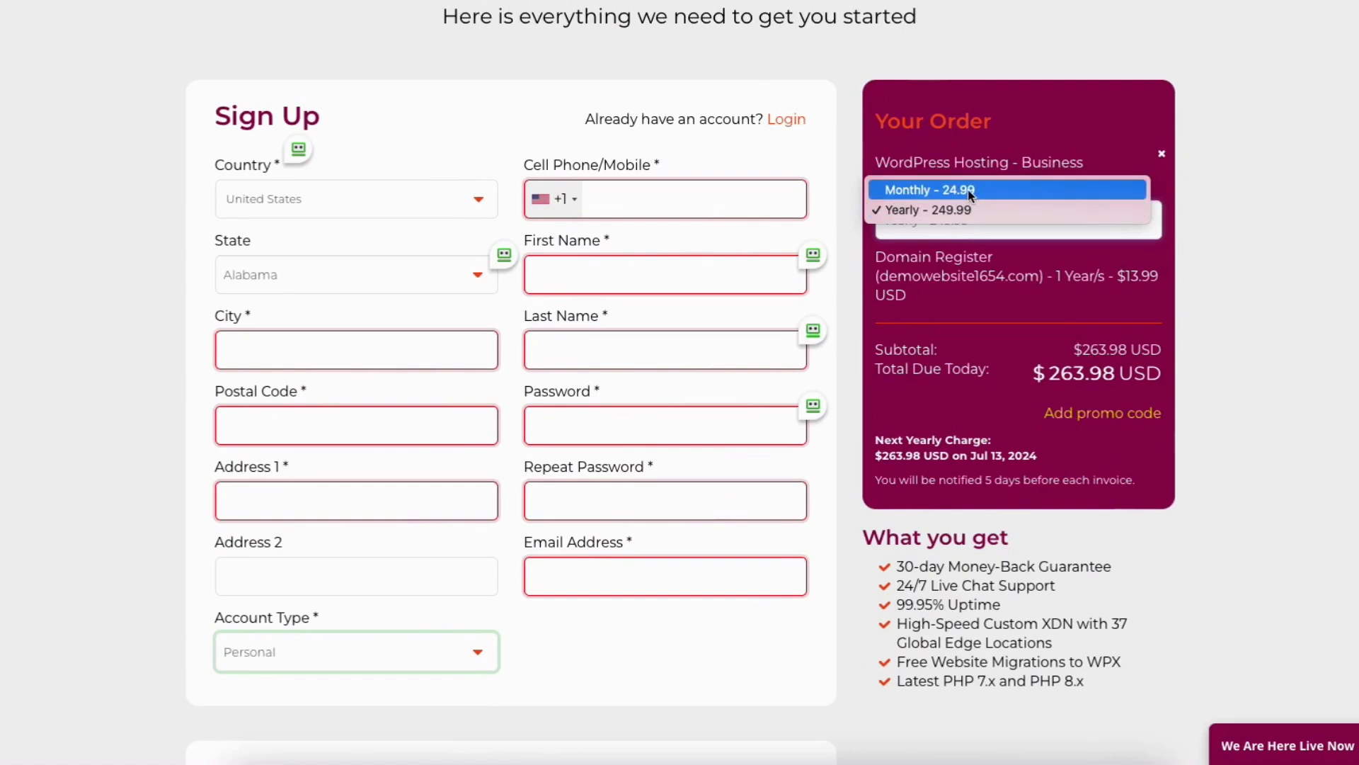
pyautogui.click(927, 190)
pyautogui.scroll(3, 958, 214)
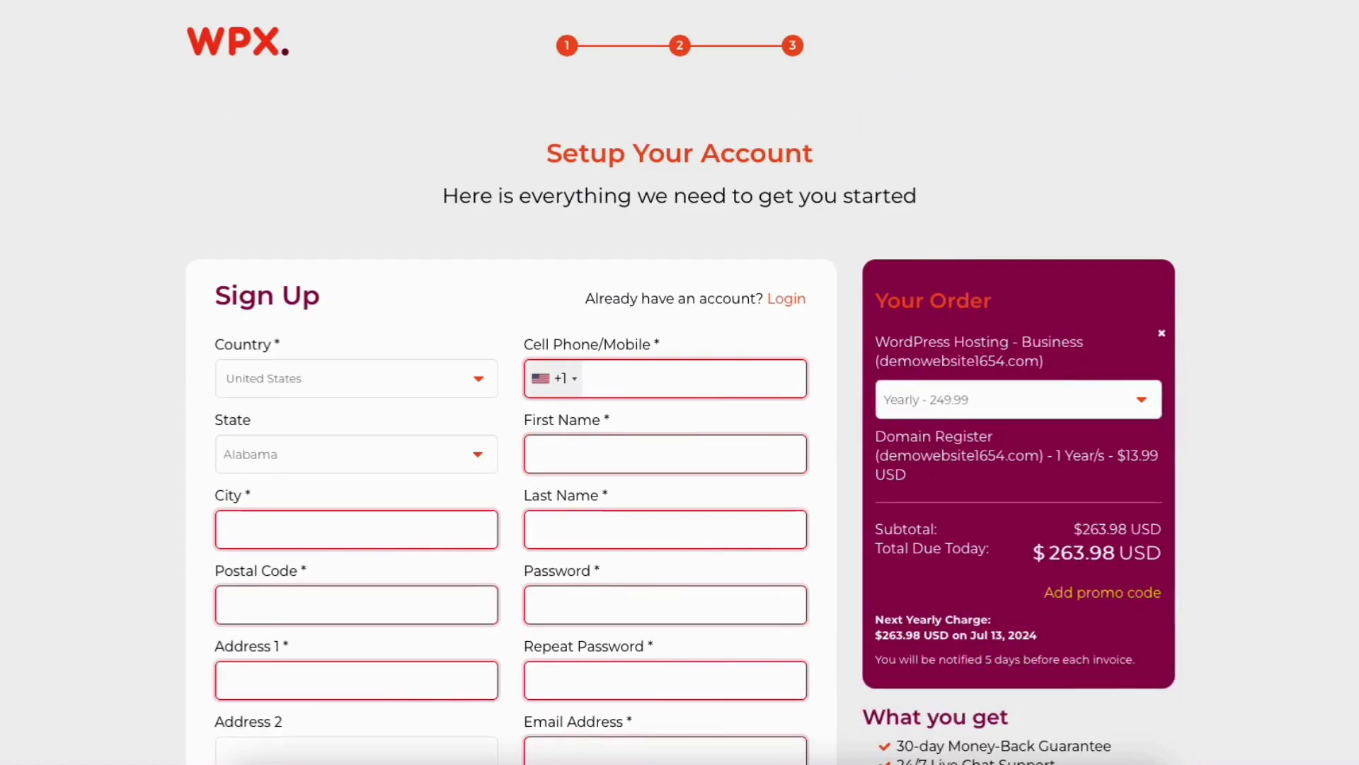
# - Choose bank card as the payment method and agree to the Terms of Service, Privacy Policy and Refund Policy
pyautogui.scroll(-9, 679, 383)
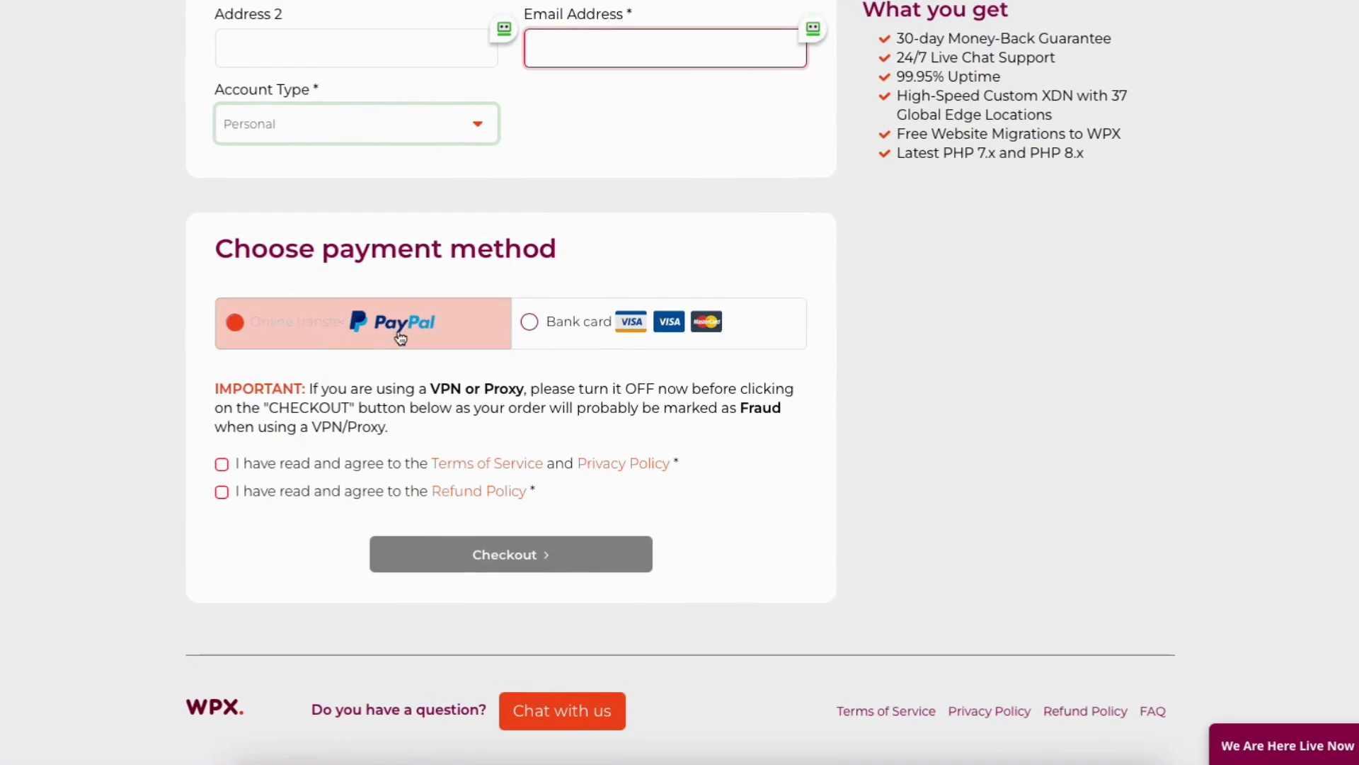
pyautogui.click(533, 325)
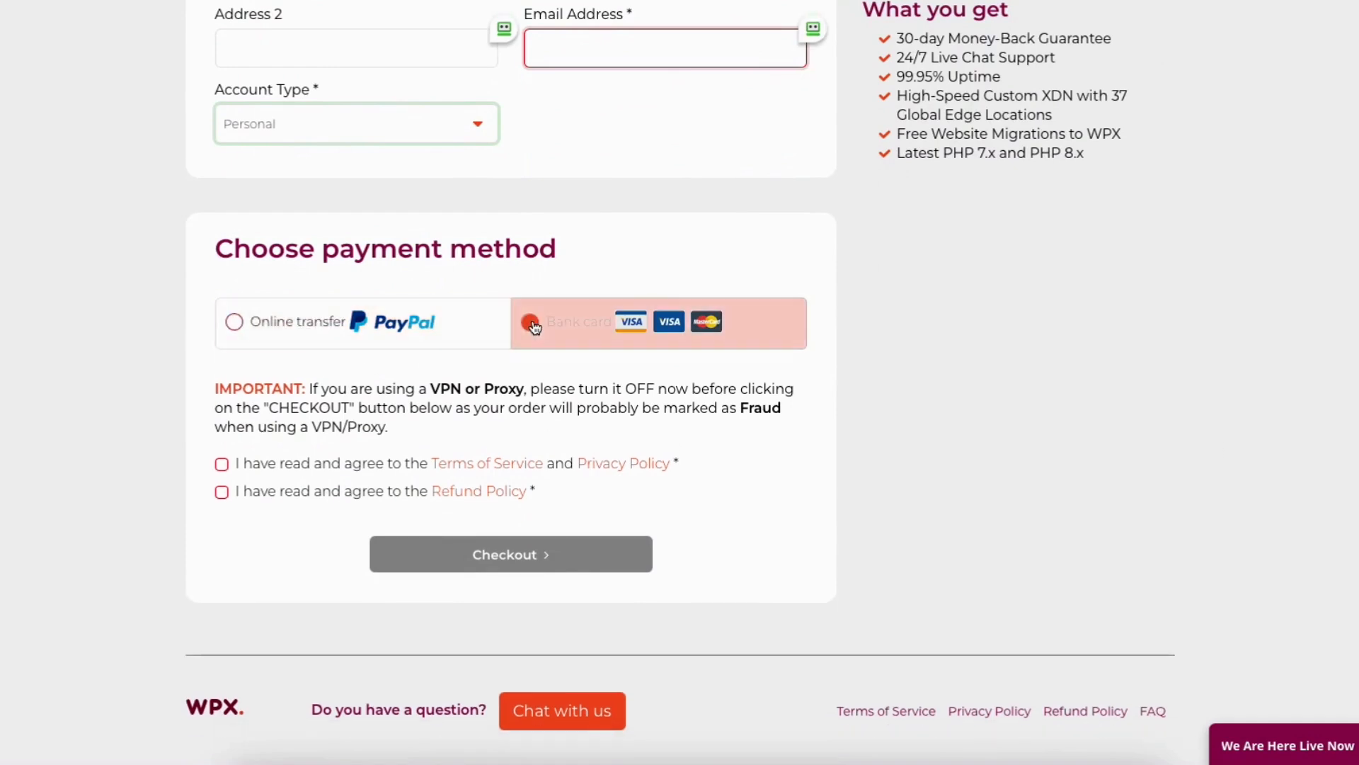
pyautogui.click(221, 465)
pyautogui.click(222, 493)
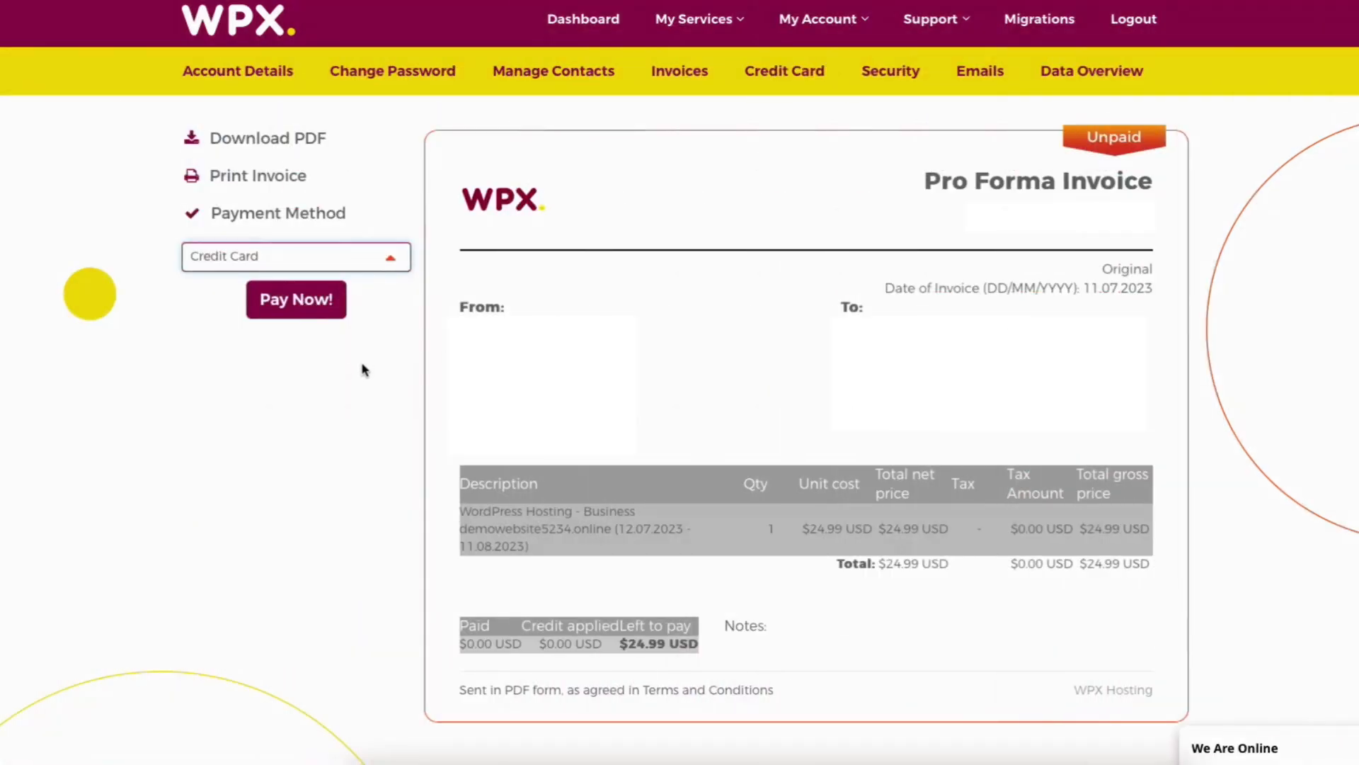
# - Proceed to pay the unpaid hosting invoice by Credit Card and look through the card details and billing information form
pyautogui.click(320, 257)
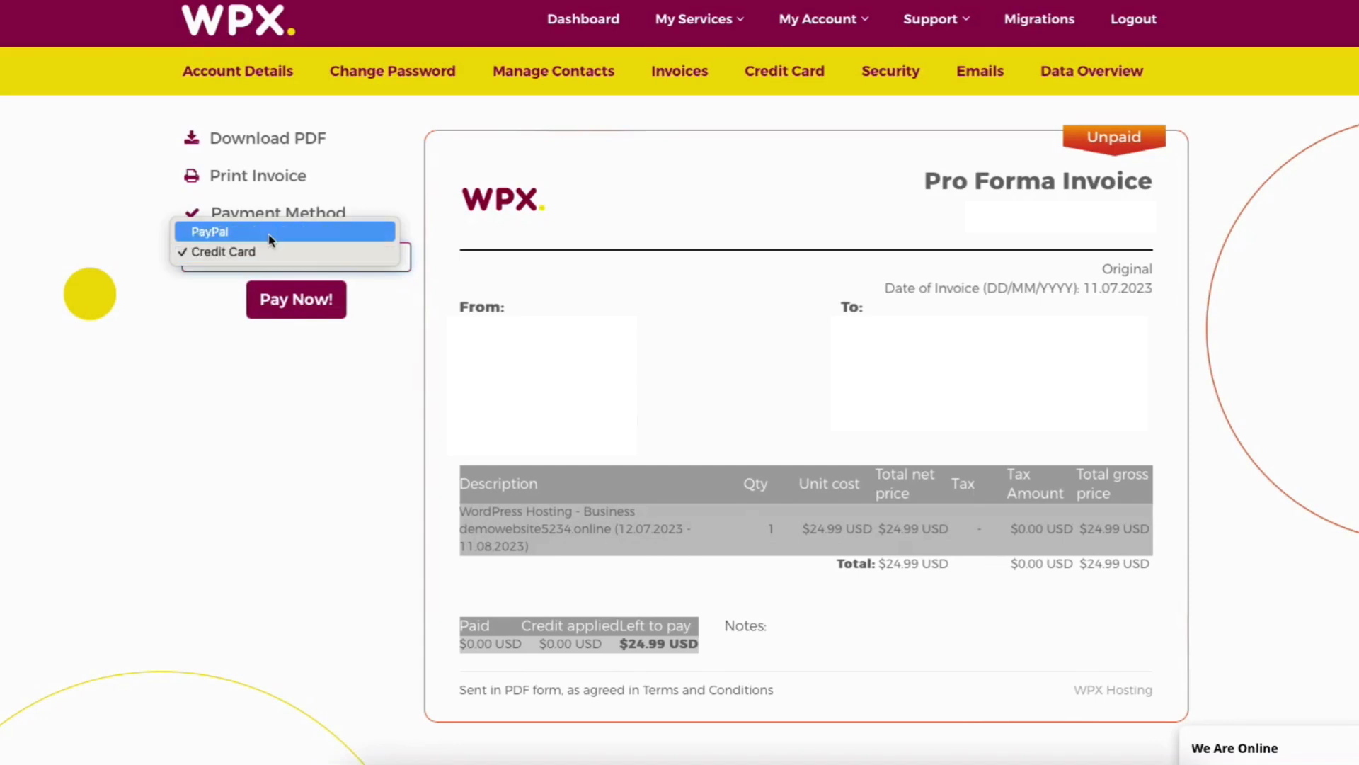
pyautogui.click(272, 253)
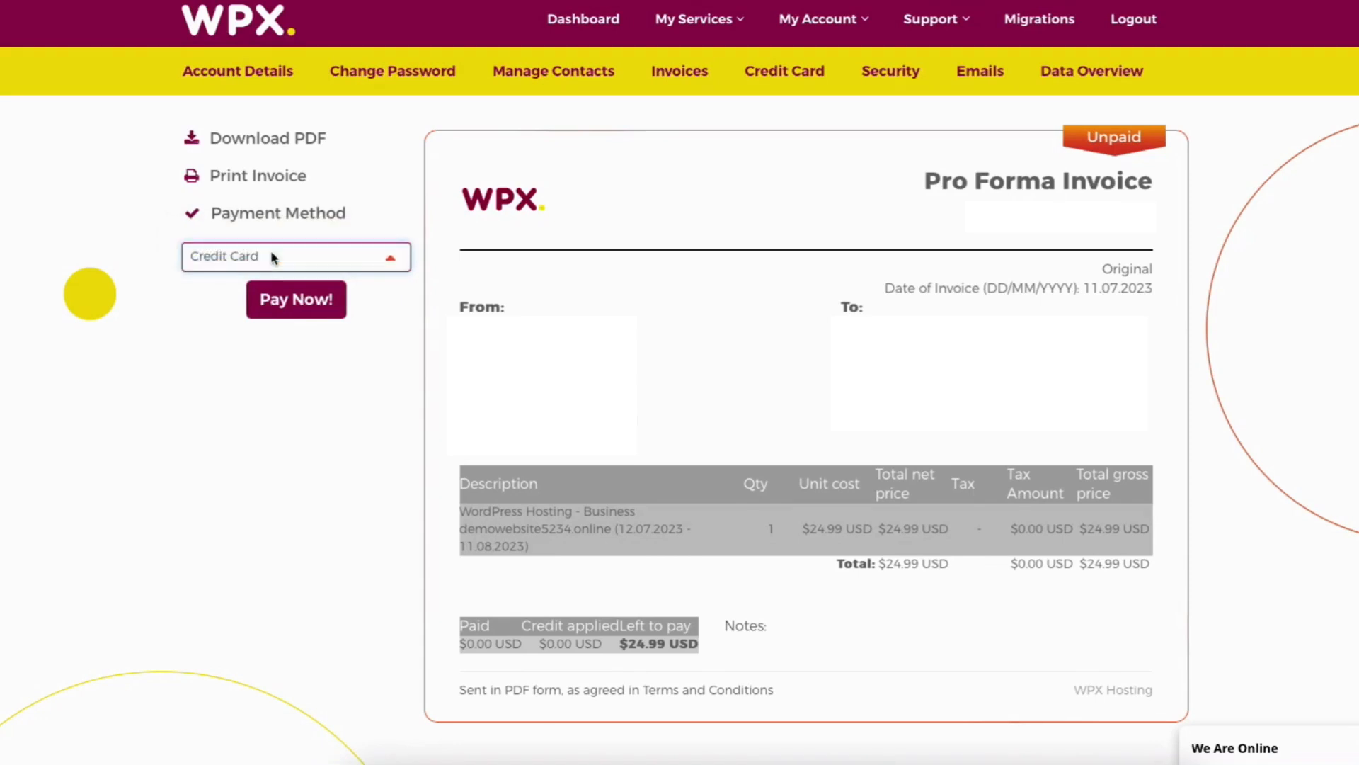
pyautogui.click(289, 304)
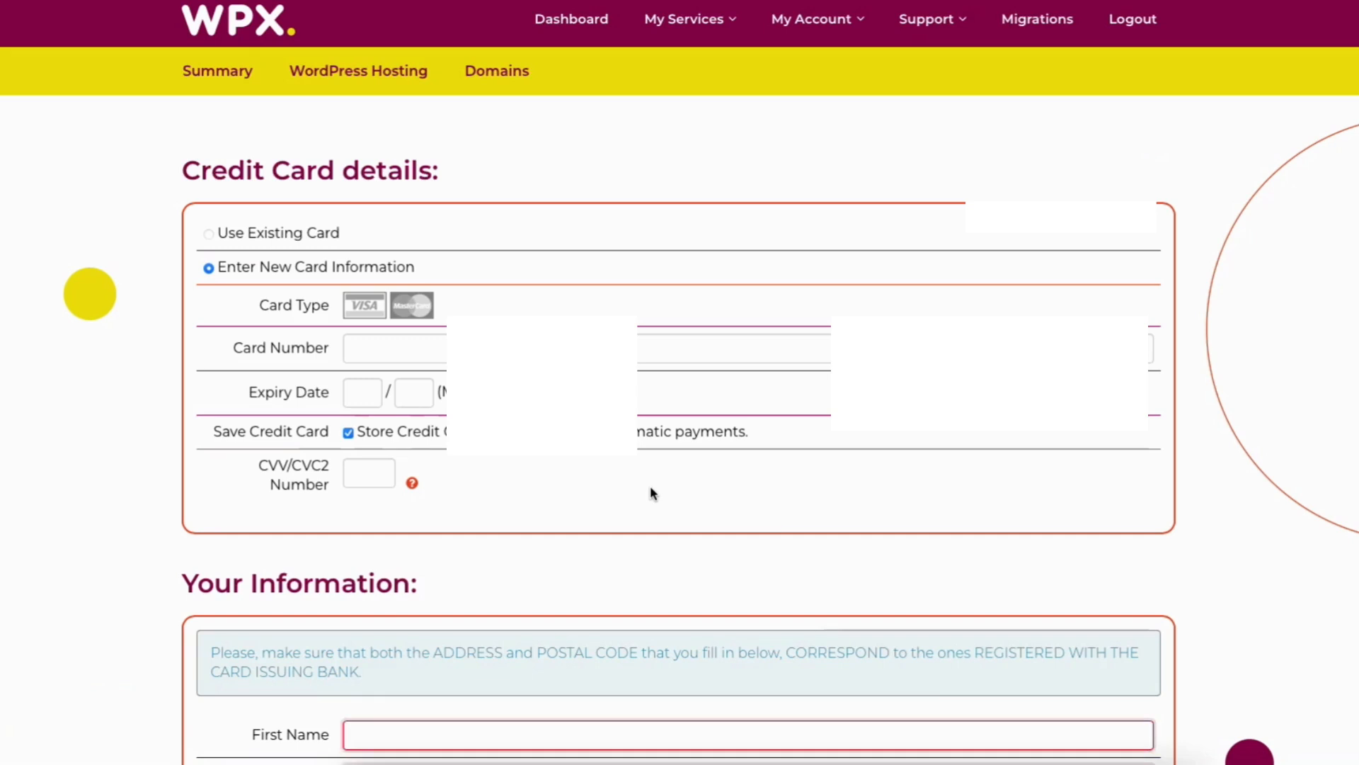
pyautogui.scroll(-5, 650, 491)
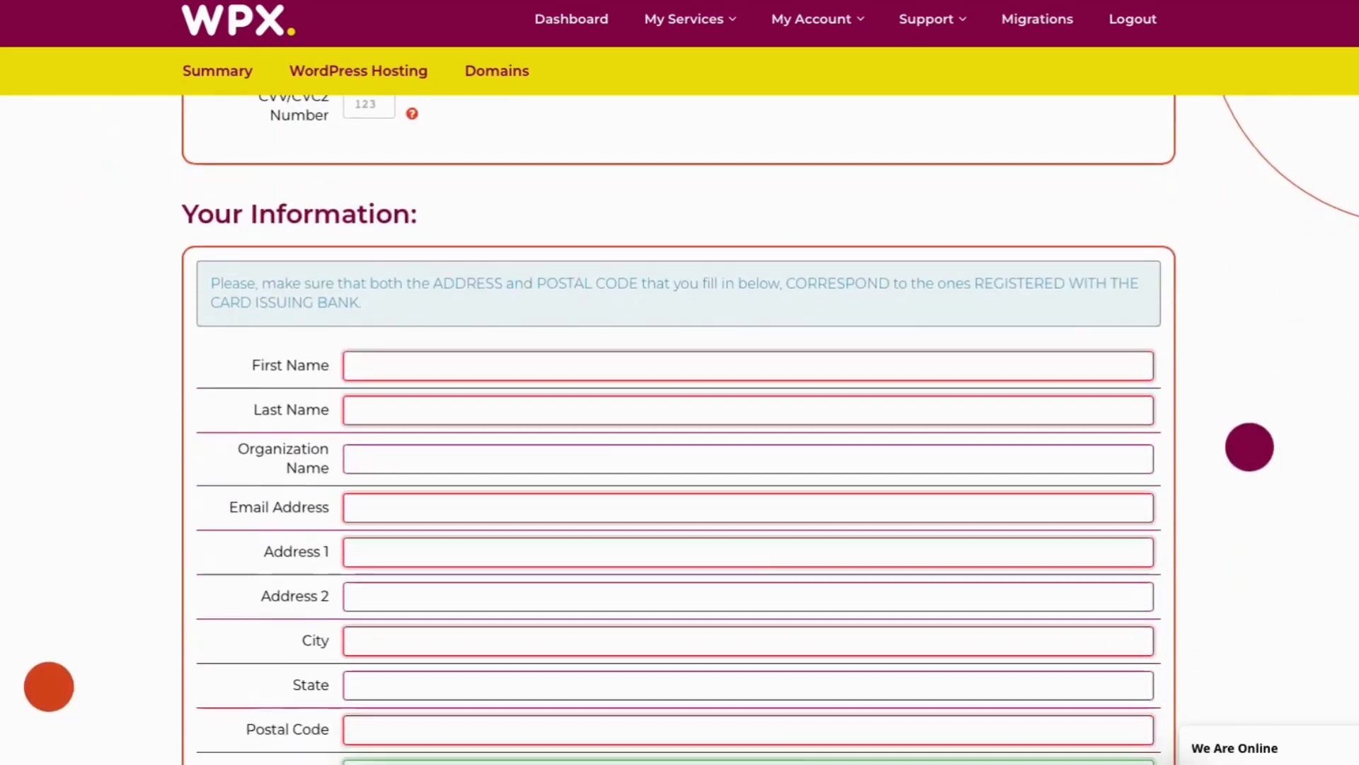
pyautogui.scroll(-2, 457, 402)
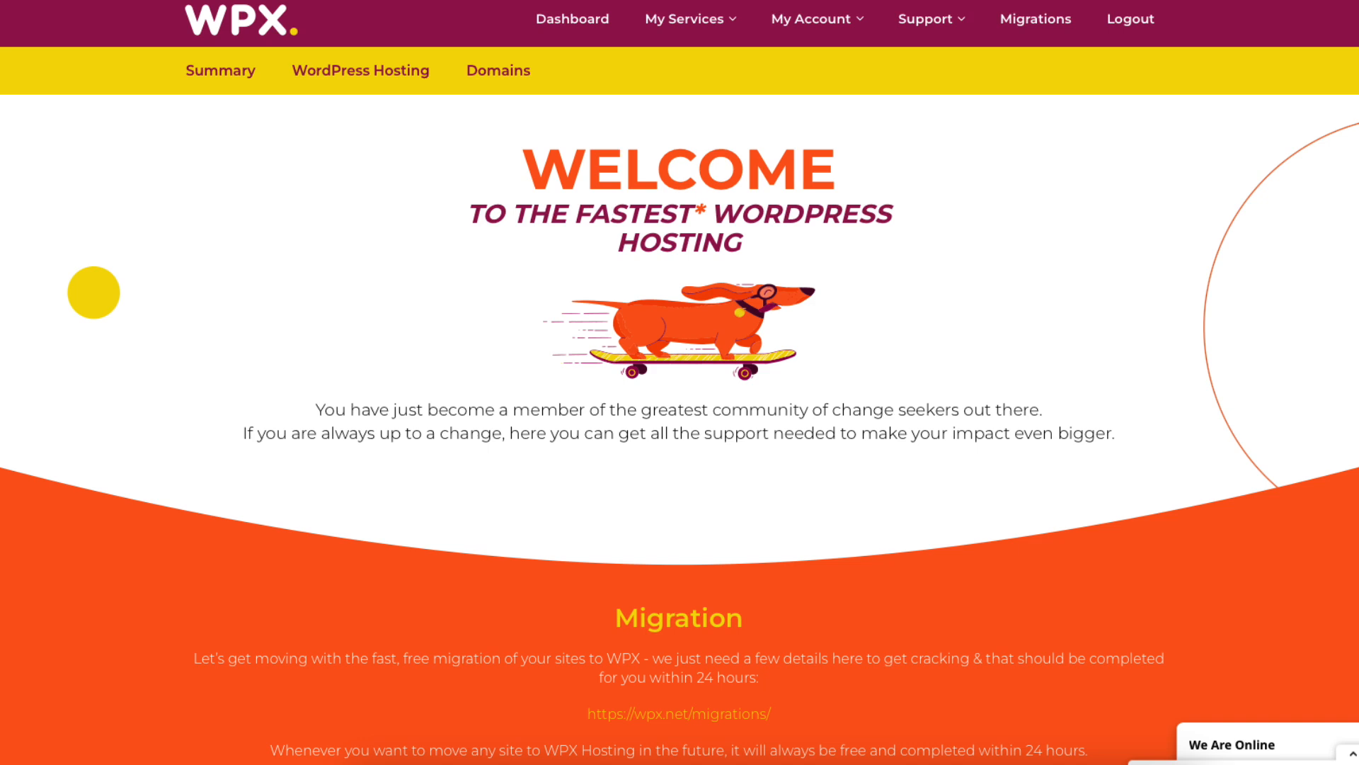
# - Open a migration request from the client dashboard and look through the website migration form
pyautogui.scroll(-2, 680, 329)
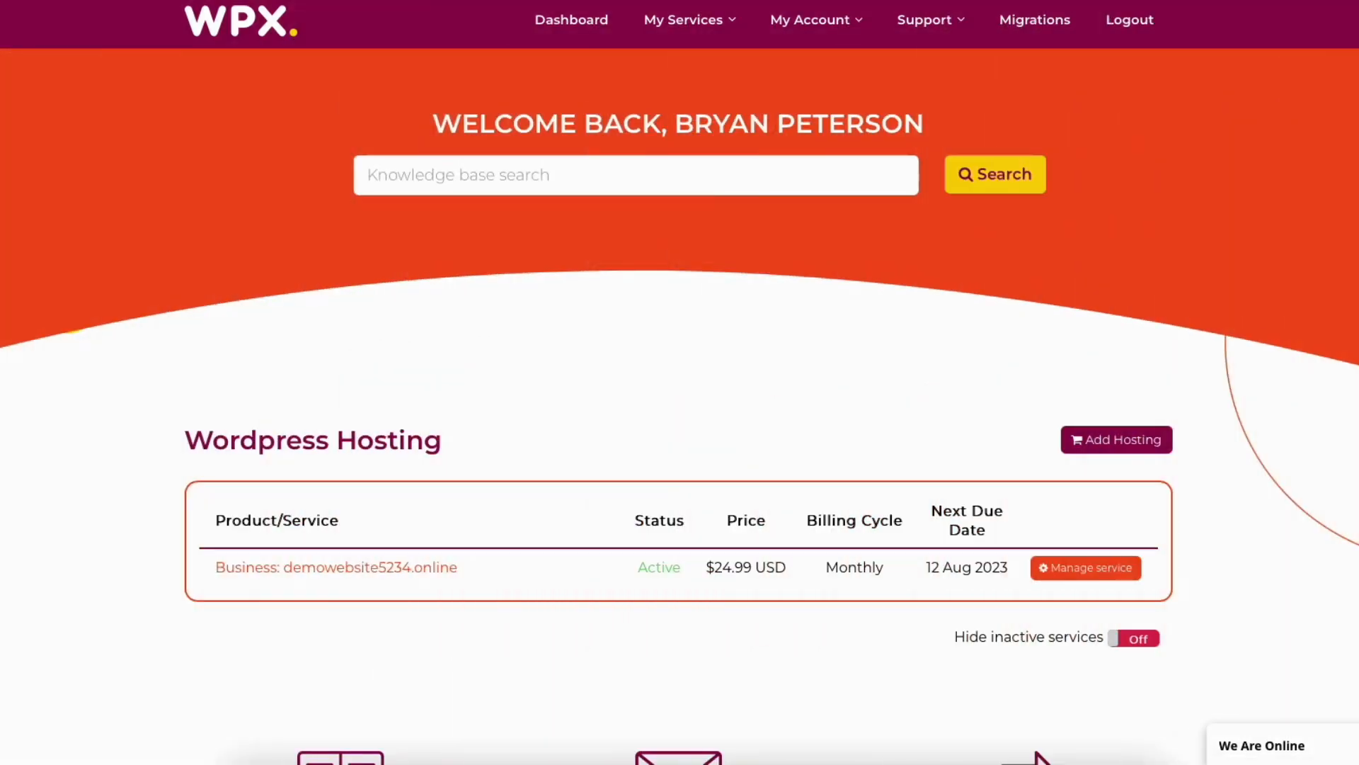
pyautogui.scroll(-2, 680, 404)
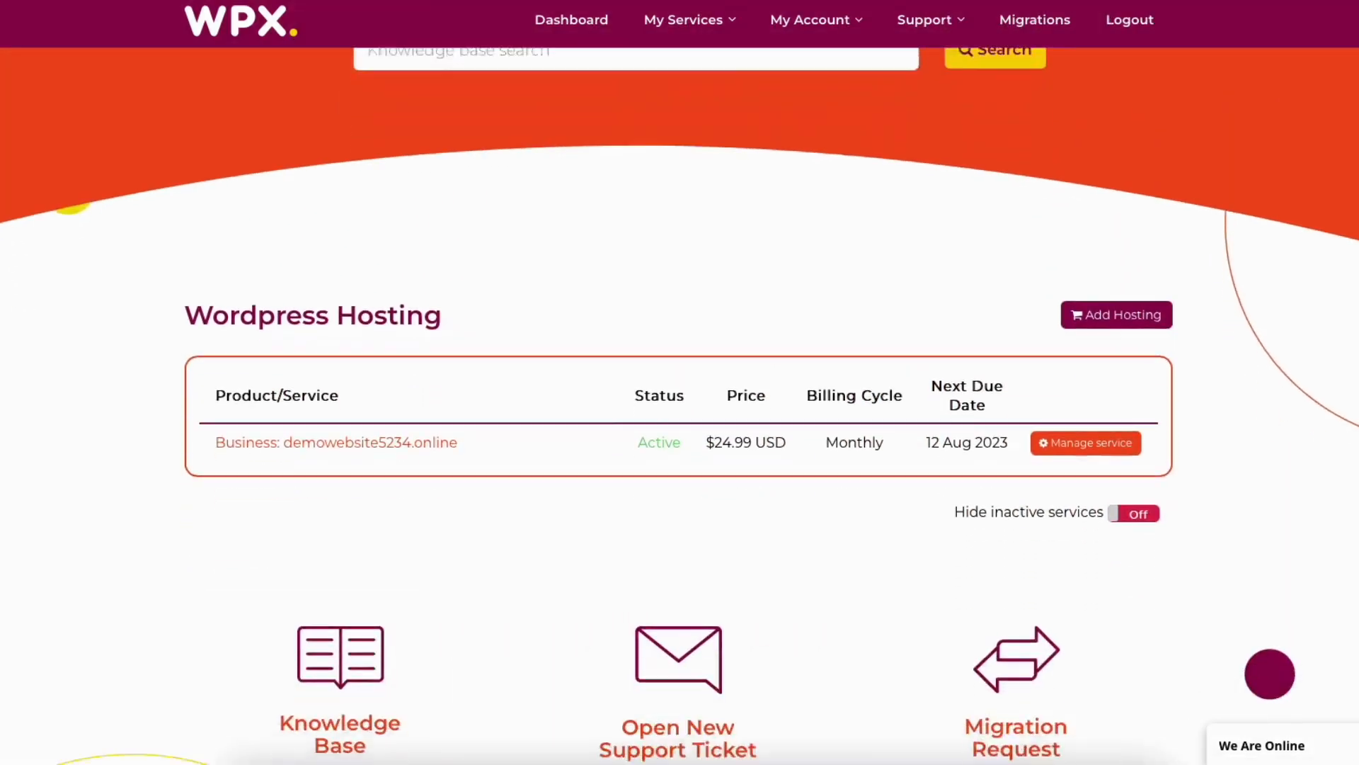
pyautogui.scroll(-4, 1005, 446)
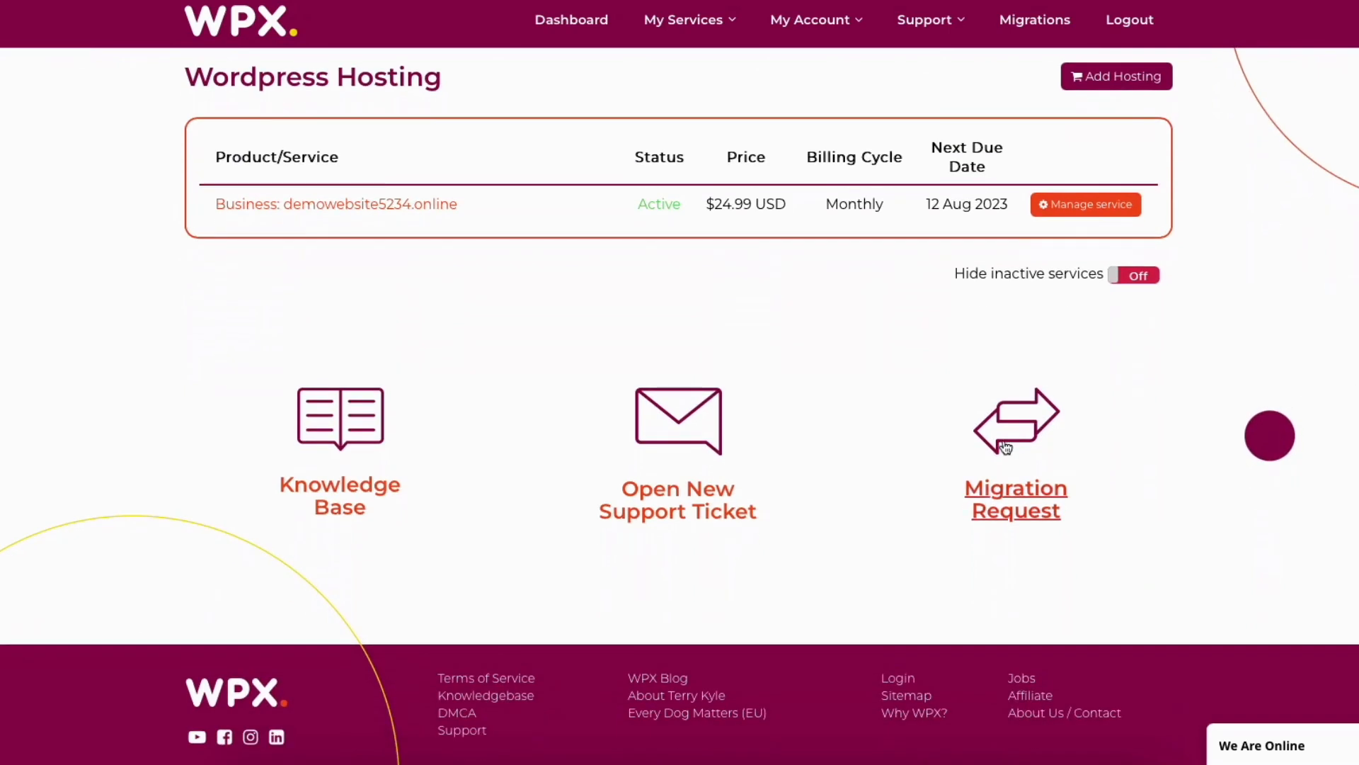
pyautogui.click(1006, 490)
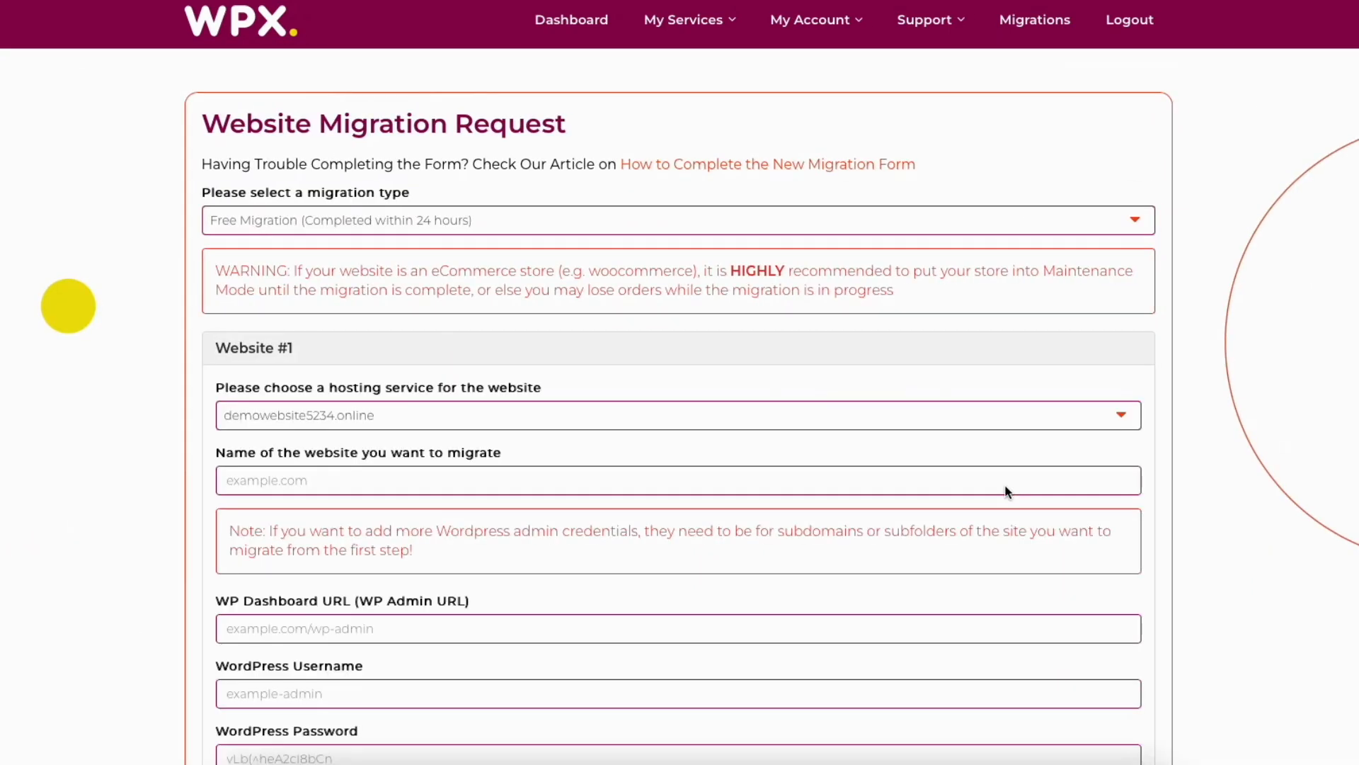
pyautogui.scroll(-14, 679, 425)
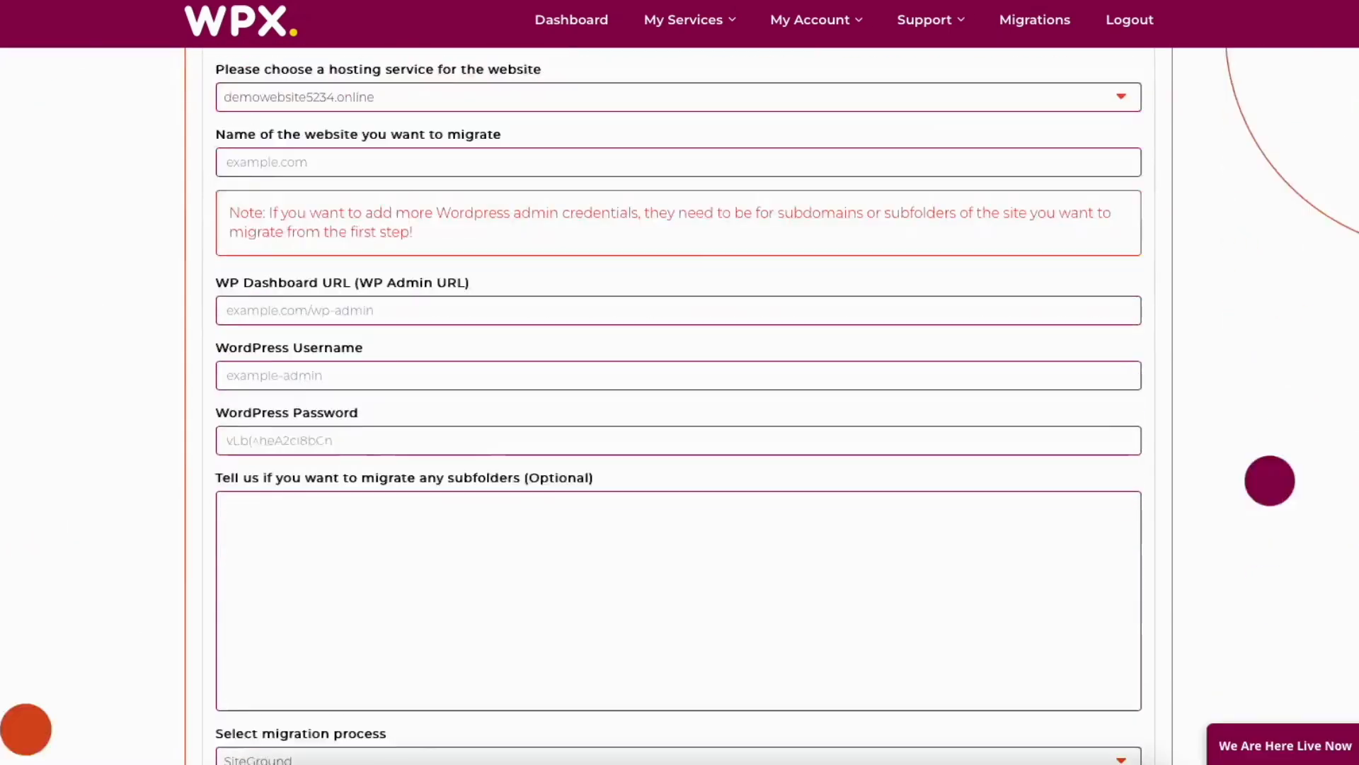
pyautogui.scroll(-18, 679, 403)
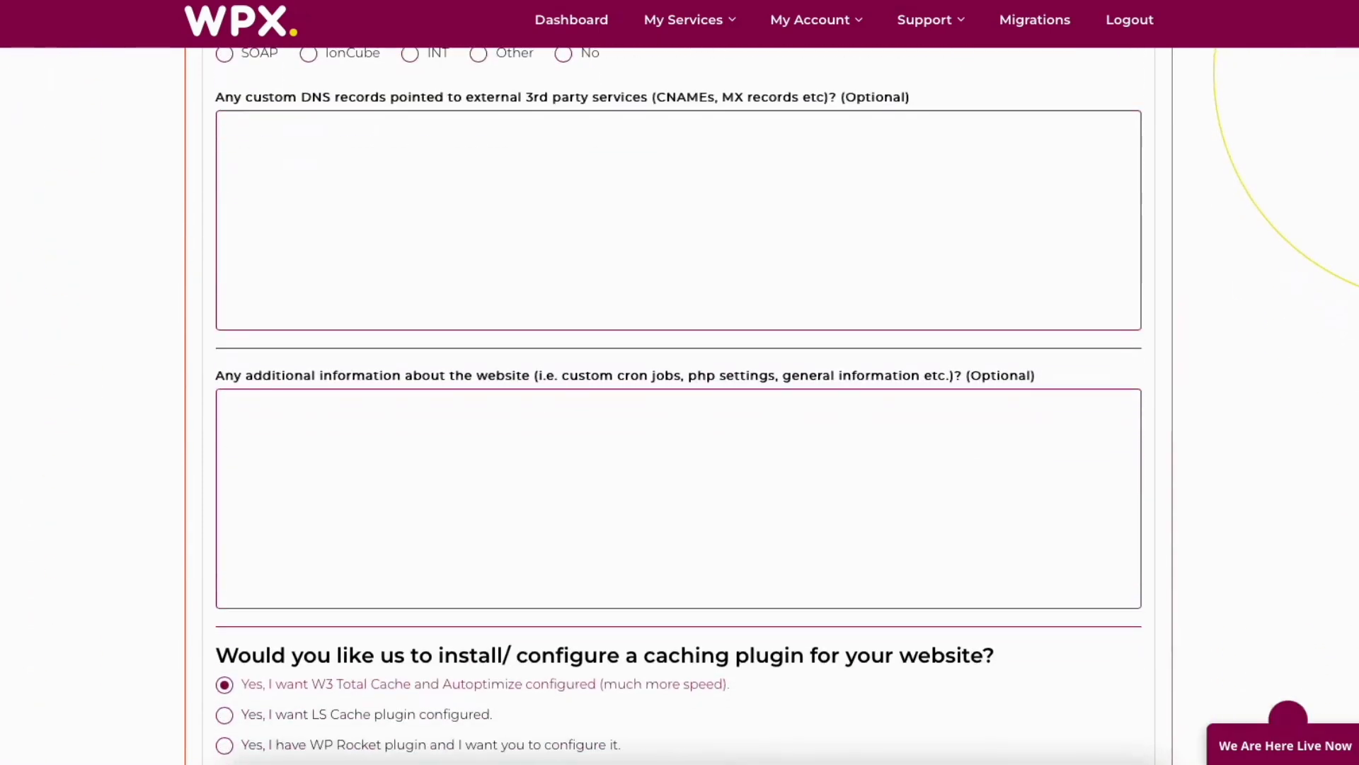
pyautogui.scroll(-3, 680, 425)
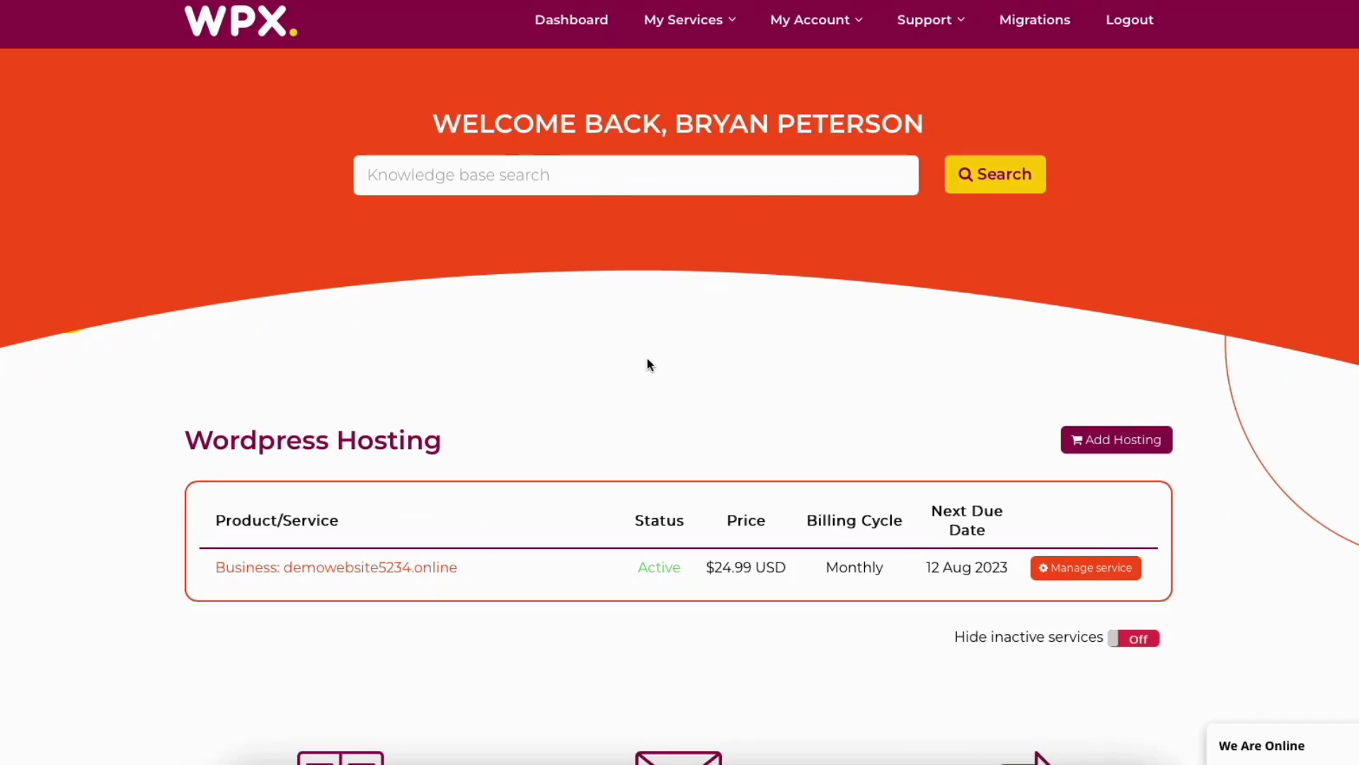
# - Open the management page of the demowebsite5234.online hosting service and review its billing, server and usage details
pyautogui.click(1065, 568)
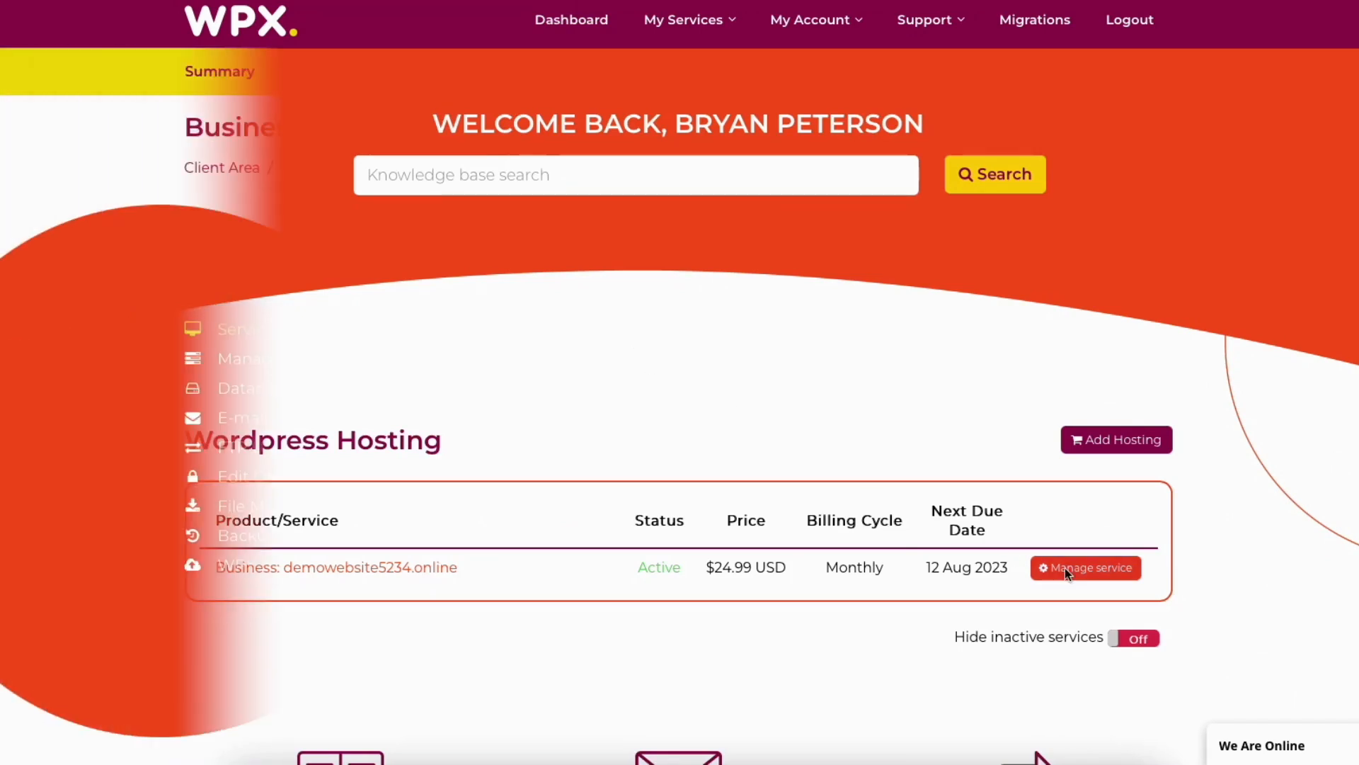
pyautogui.scroll(-3, 679, 425)
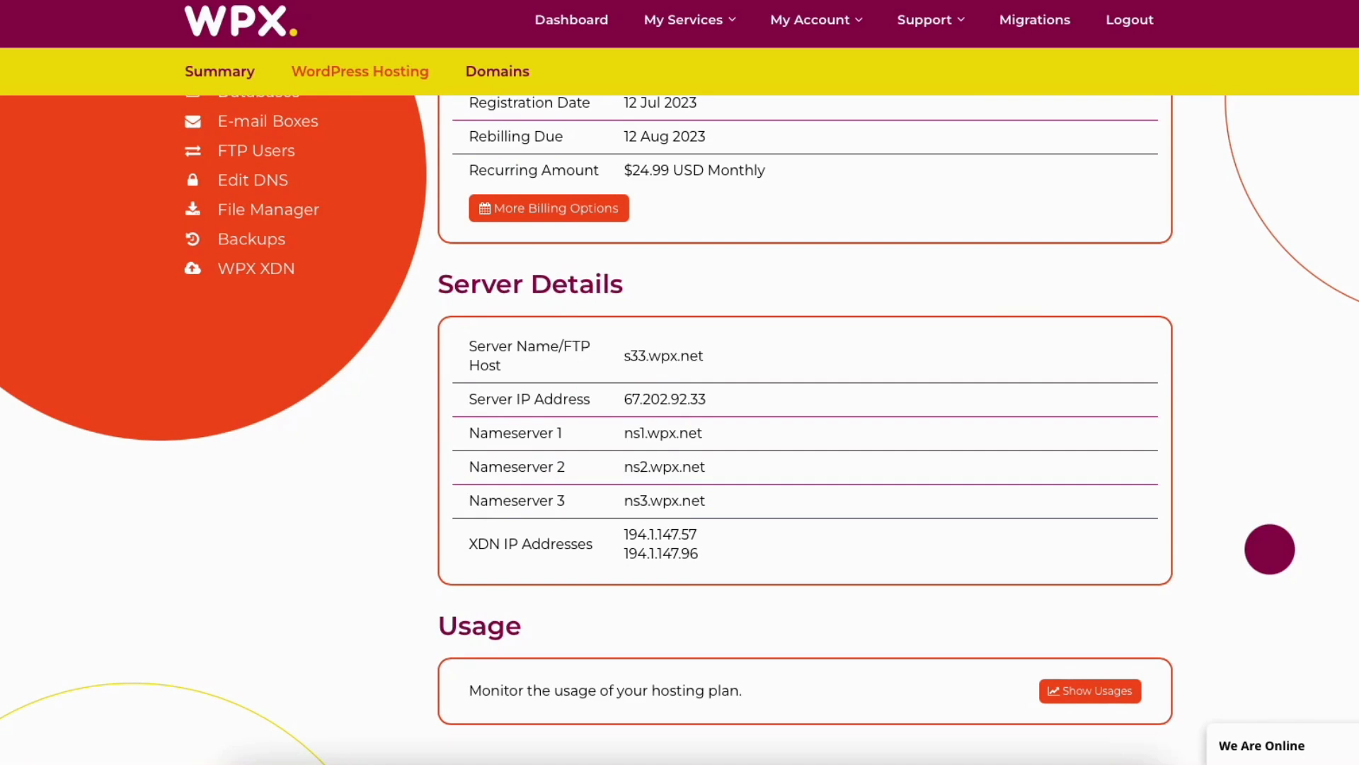
pyautogui.scroll(4, 679, 425)
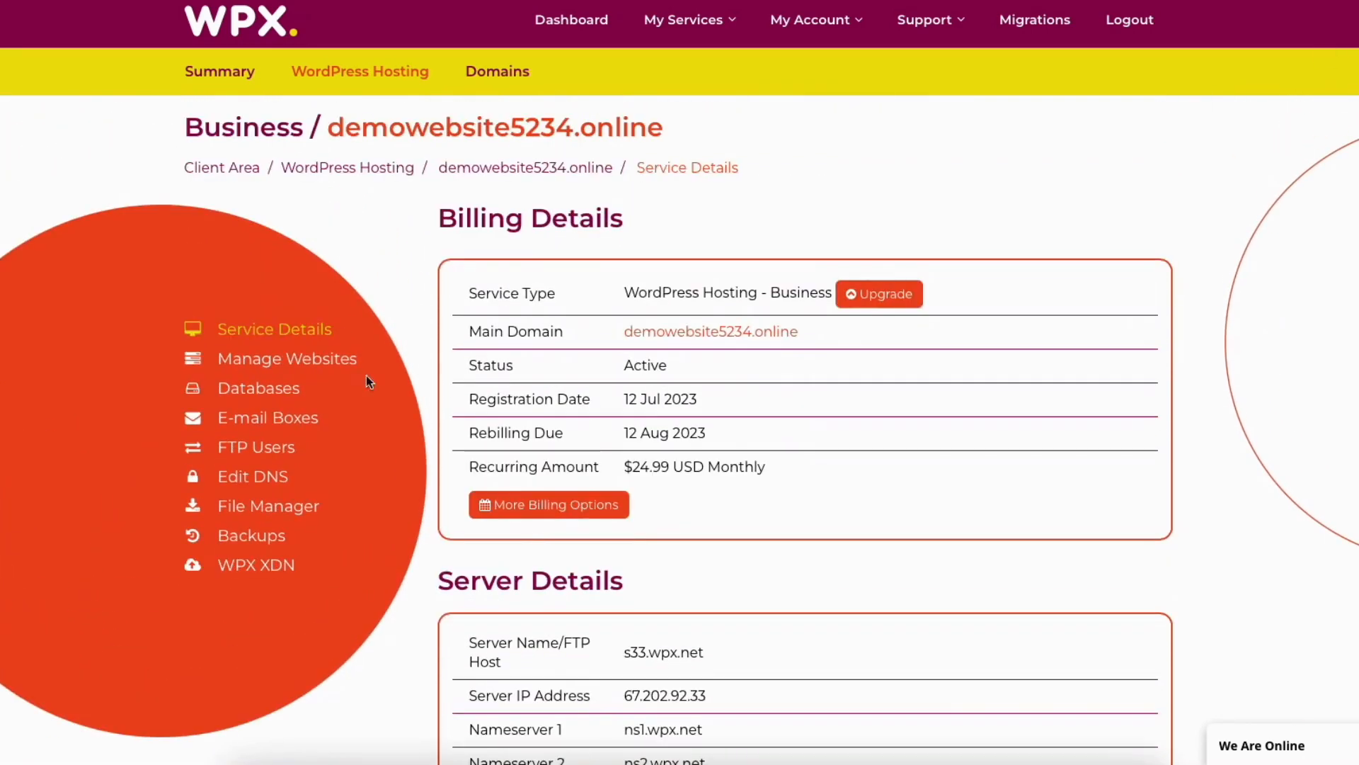
# - View the hosting service's e-mail boxes and examine the form for adding a new e-mail box
pyautogui.click(280, 420)
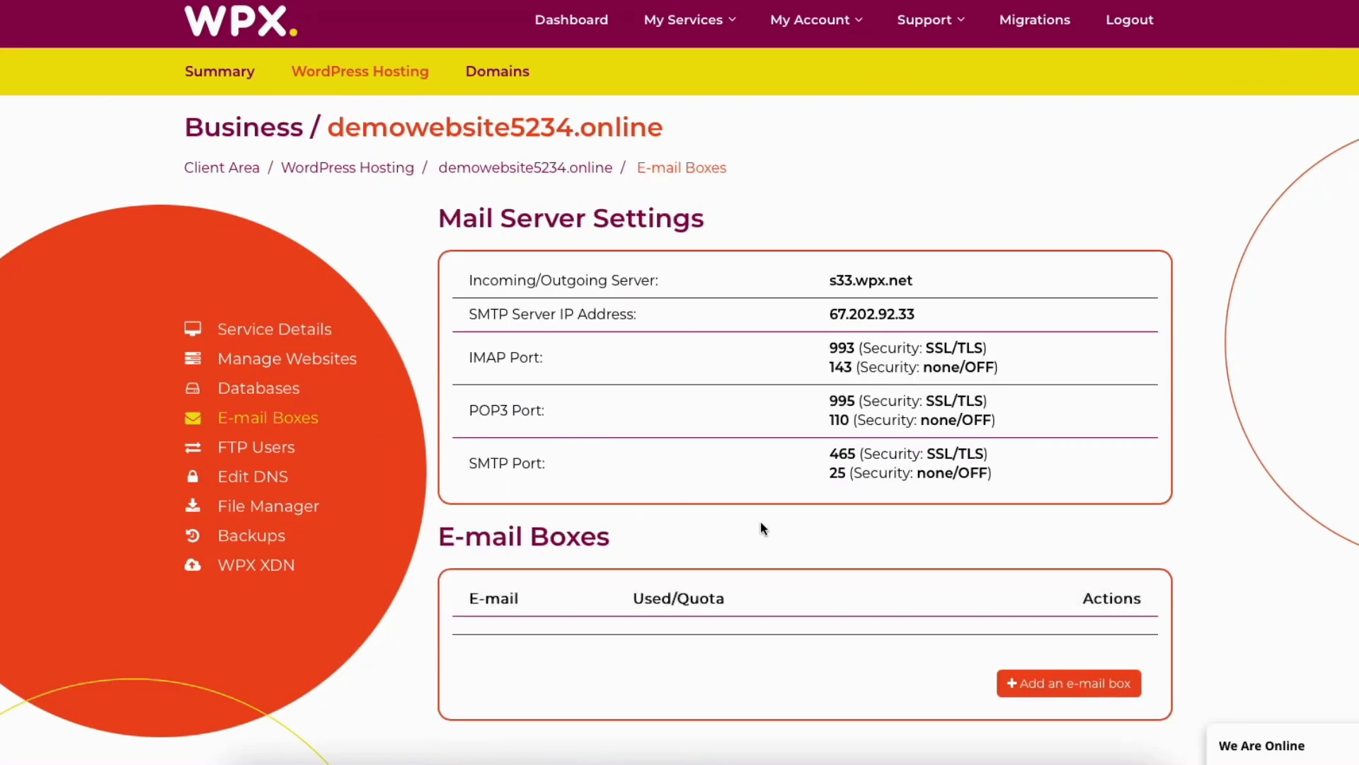
pyautogui.click(1061, 684)
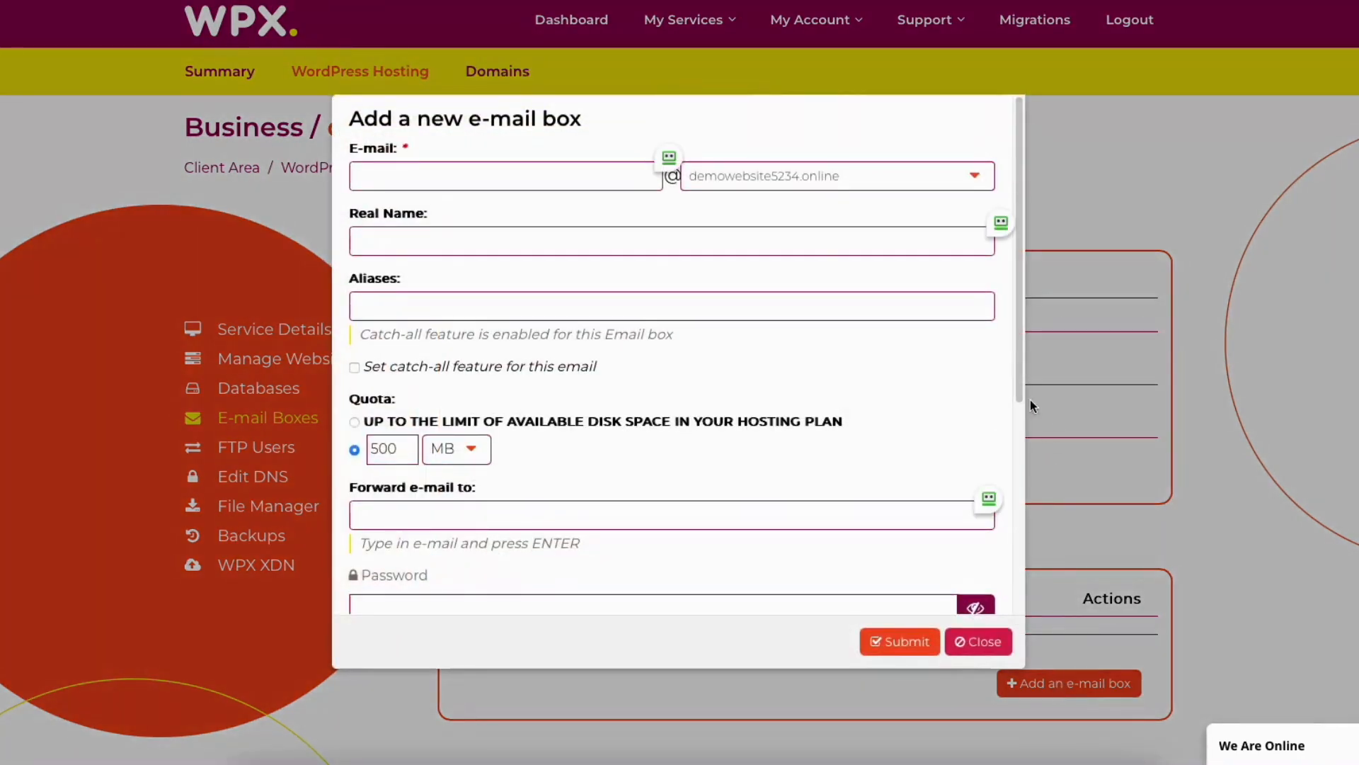
pyautogui.moveTo(1018, 371); pyautogui.dragTo(1015, 331)
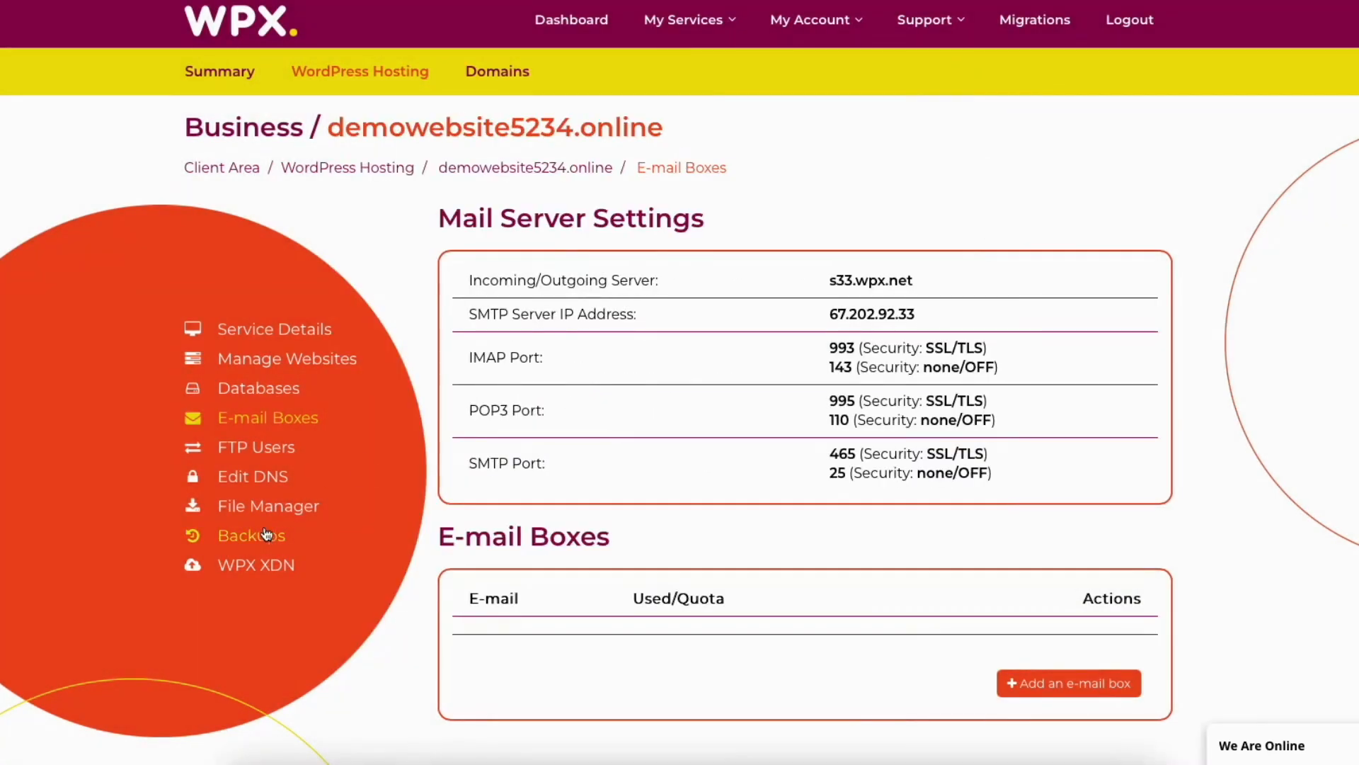
# - View the hosting service's backup options for the demowebsite5234.online website
pyautogui.click(266, 535)
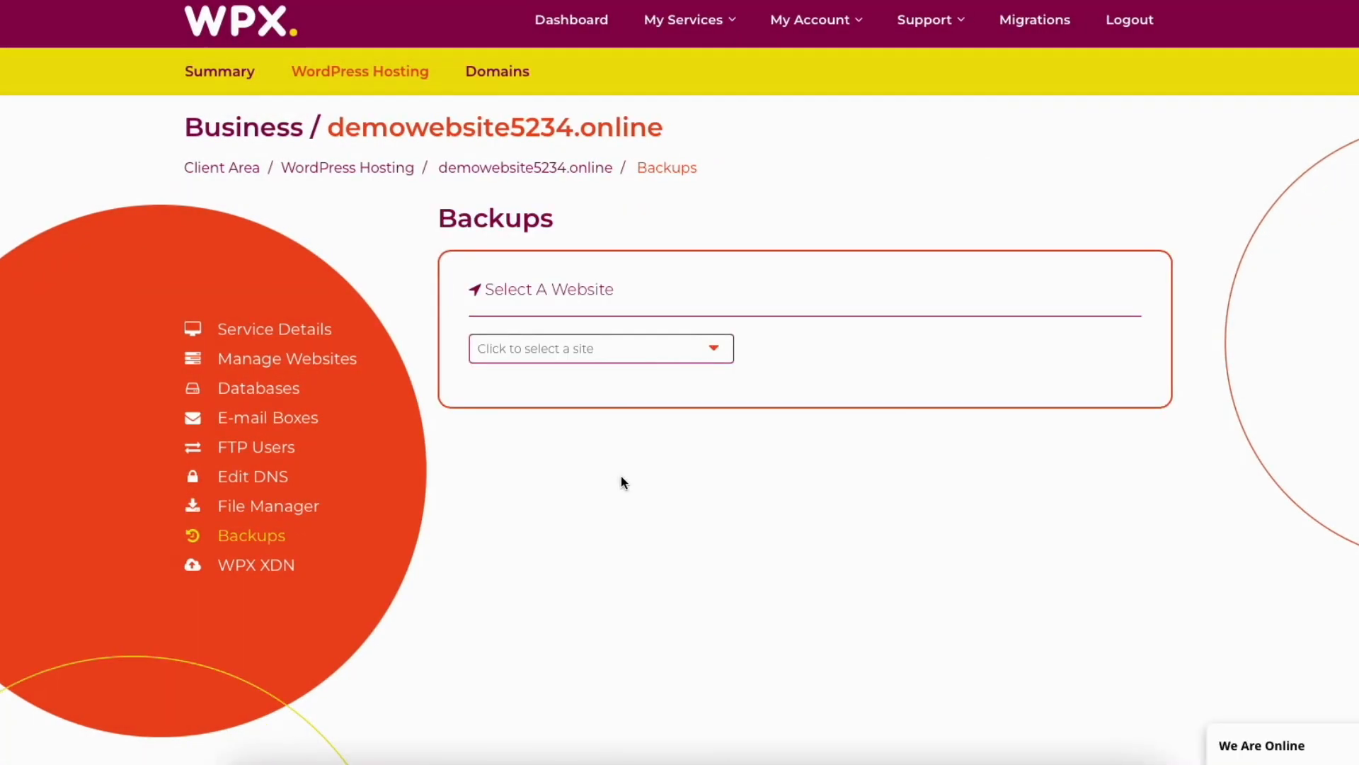
pyautogui.click(581, 350)
pyautogui.click(576, 363)
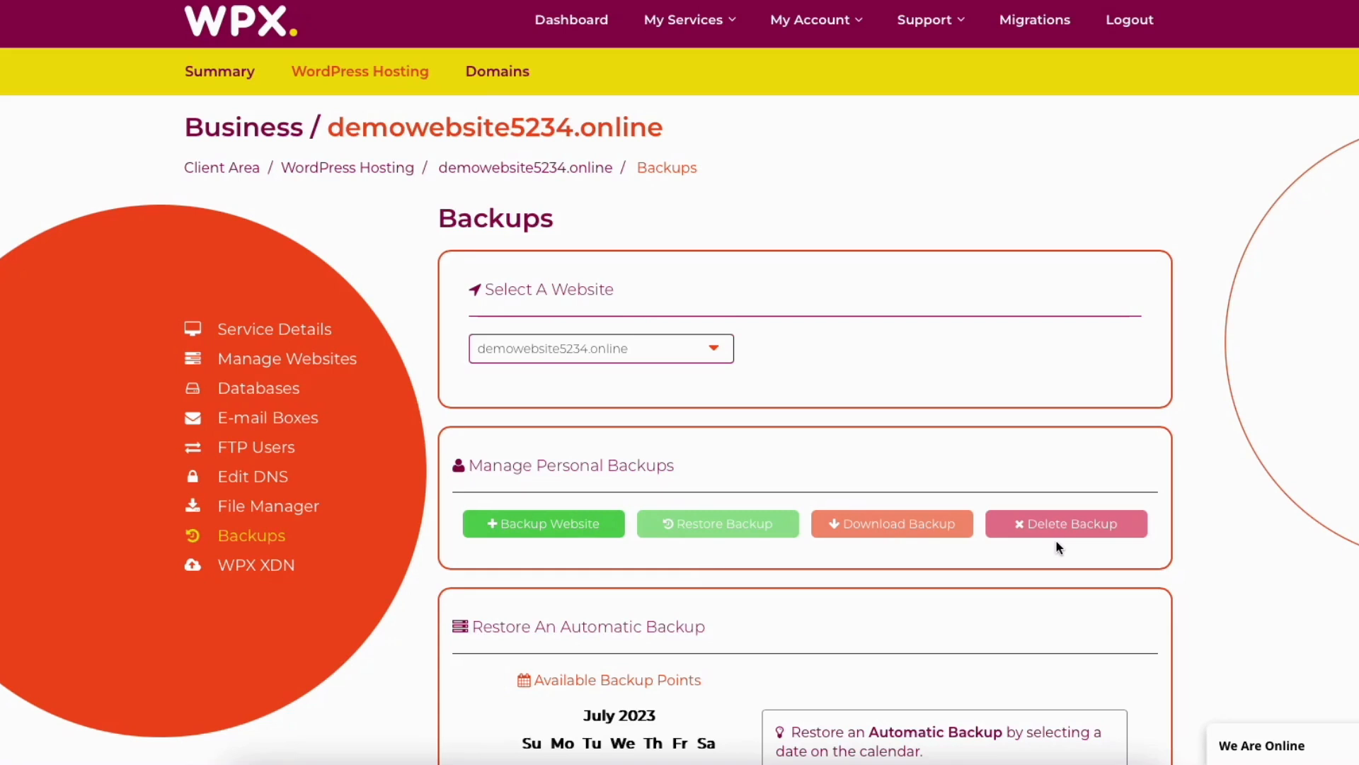
# - Review the WPX XDN details and management section, and look through the list of XDN endpoint locations
pyautogui.click(241, 573)
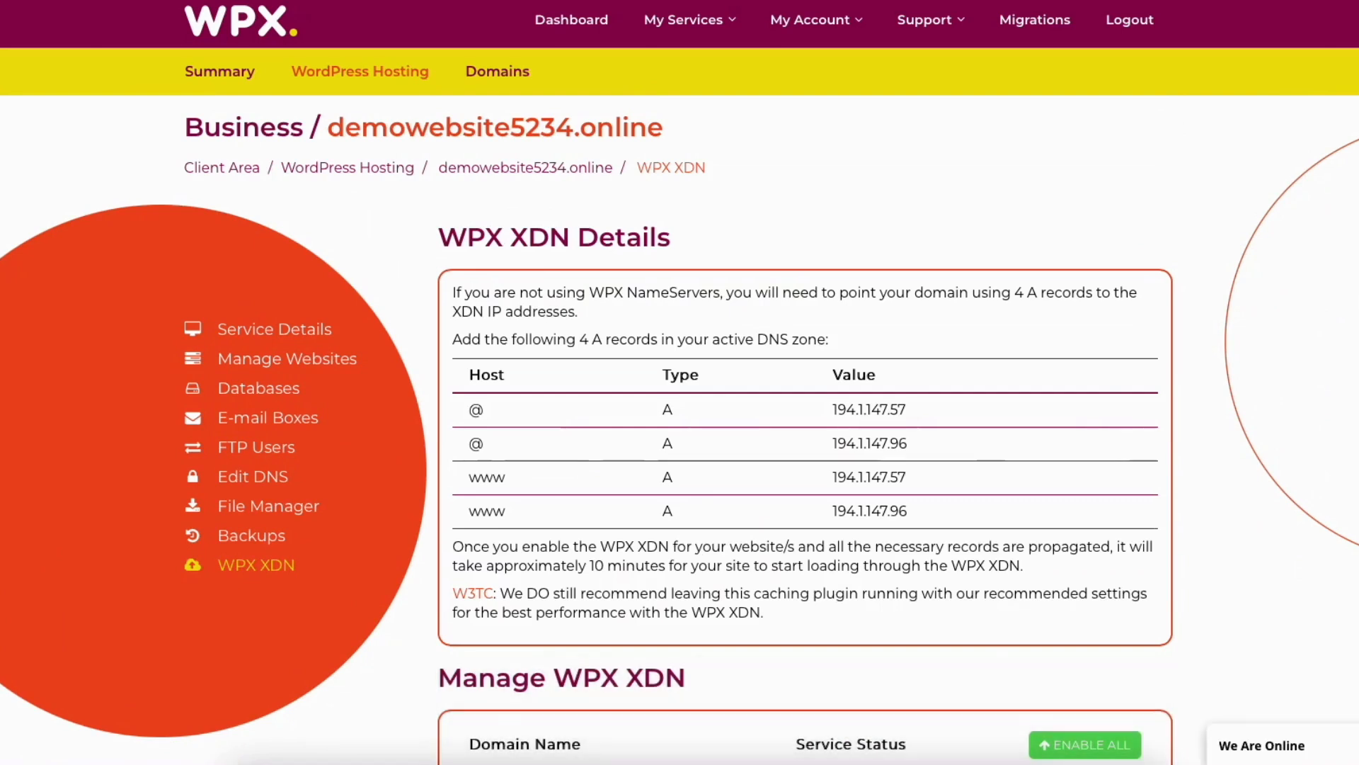
pyautogui.scroll(-4, 680, 434)
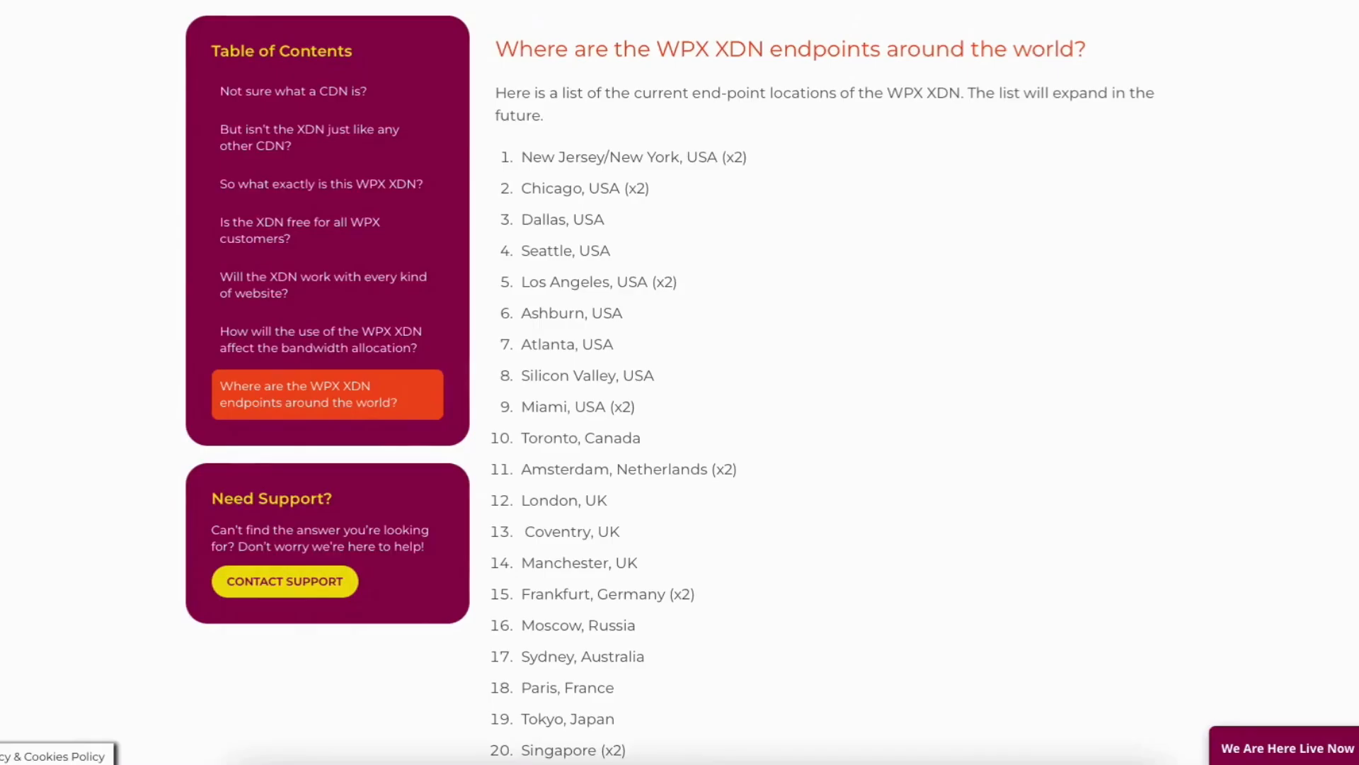
pyautogui.scroll(-3, 821, 394)
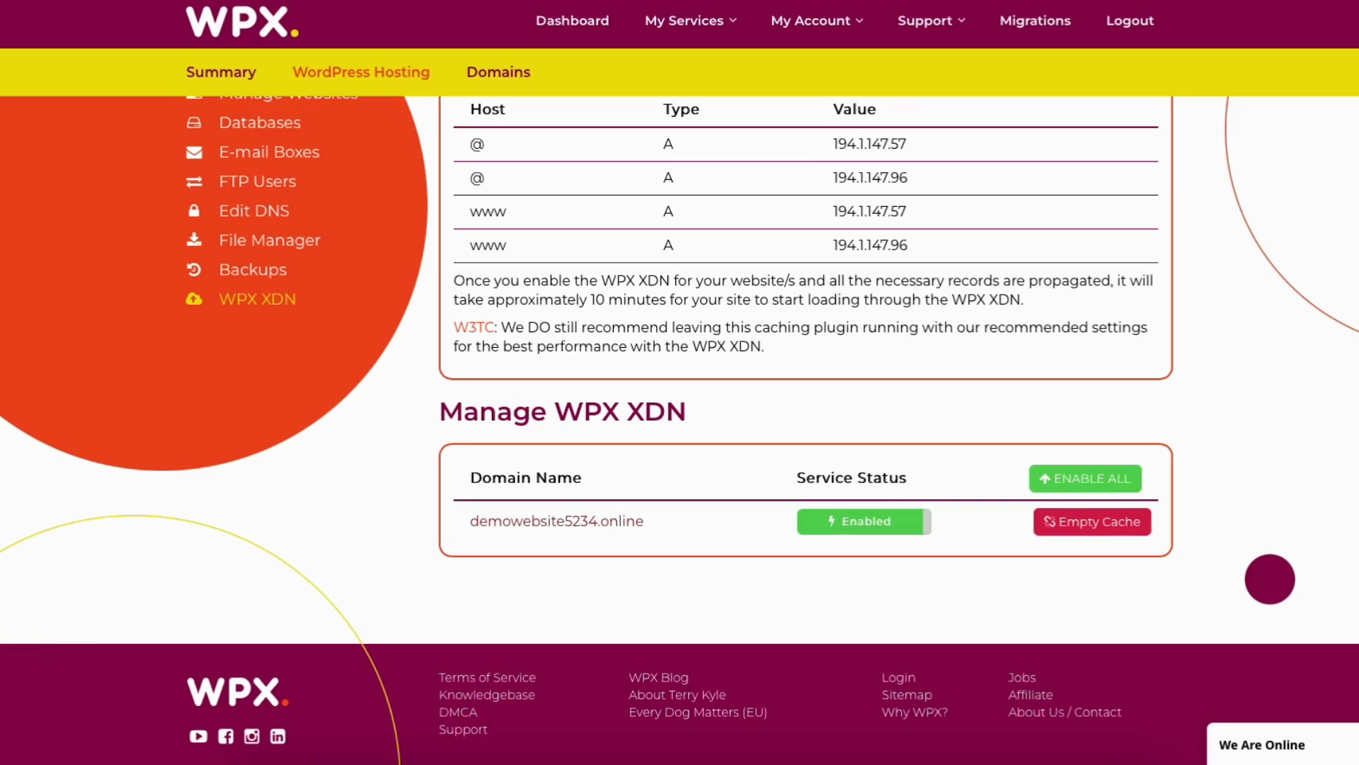
pyautogui.scroll(4, 679, 429)
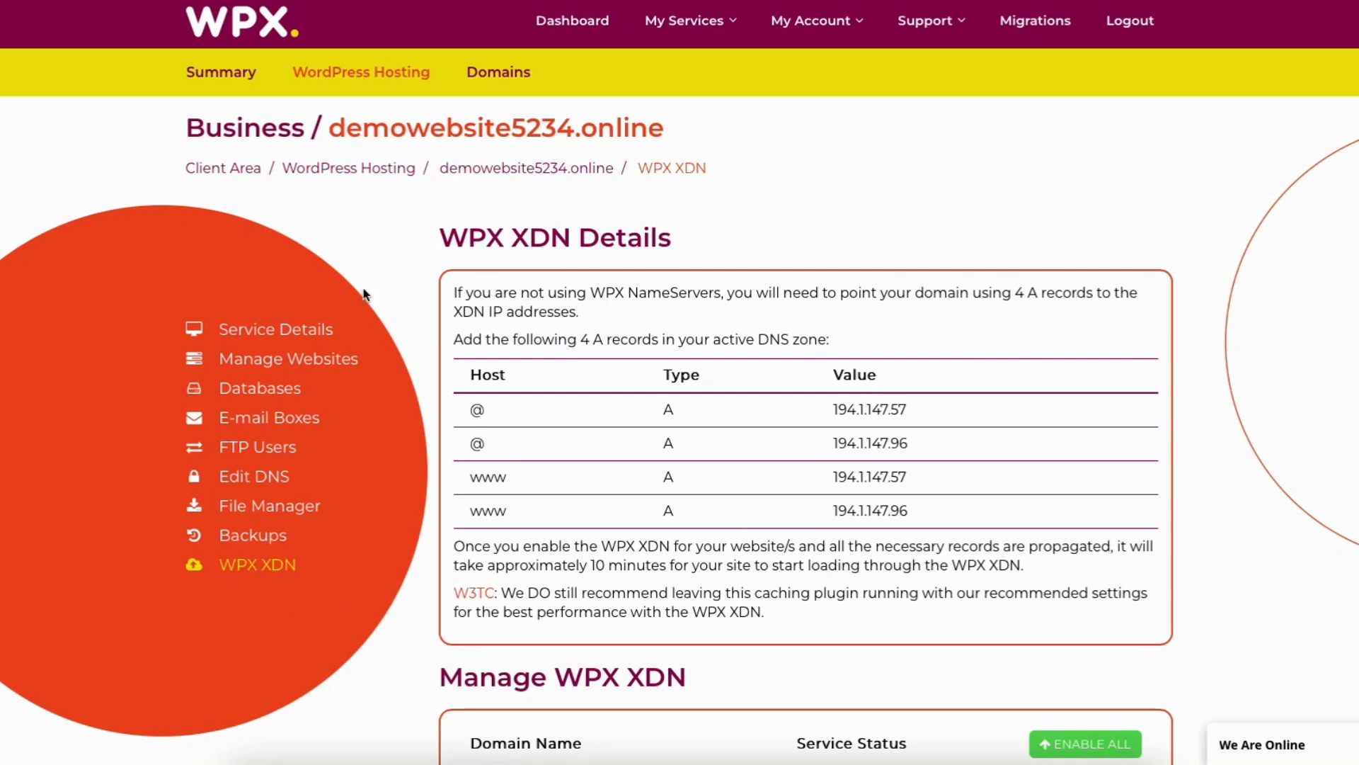
# - Open the website management page and examine the staging form with demowebsite5234.online selected, closing it without deploying
pyautogui.click(282, 363)
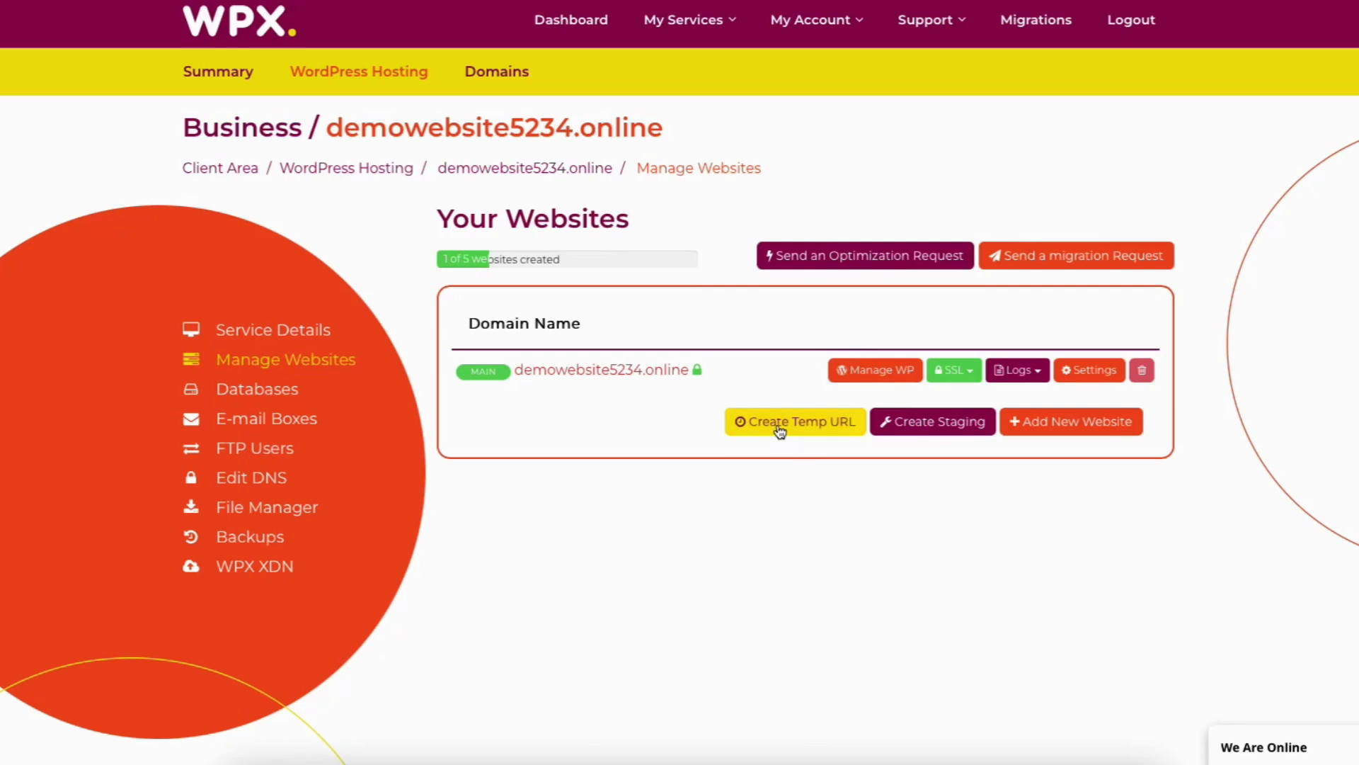
pyautogui.click(933, 425)
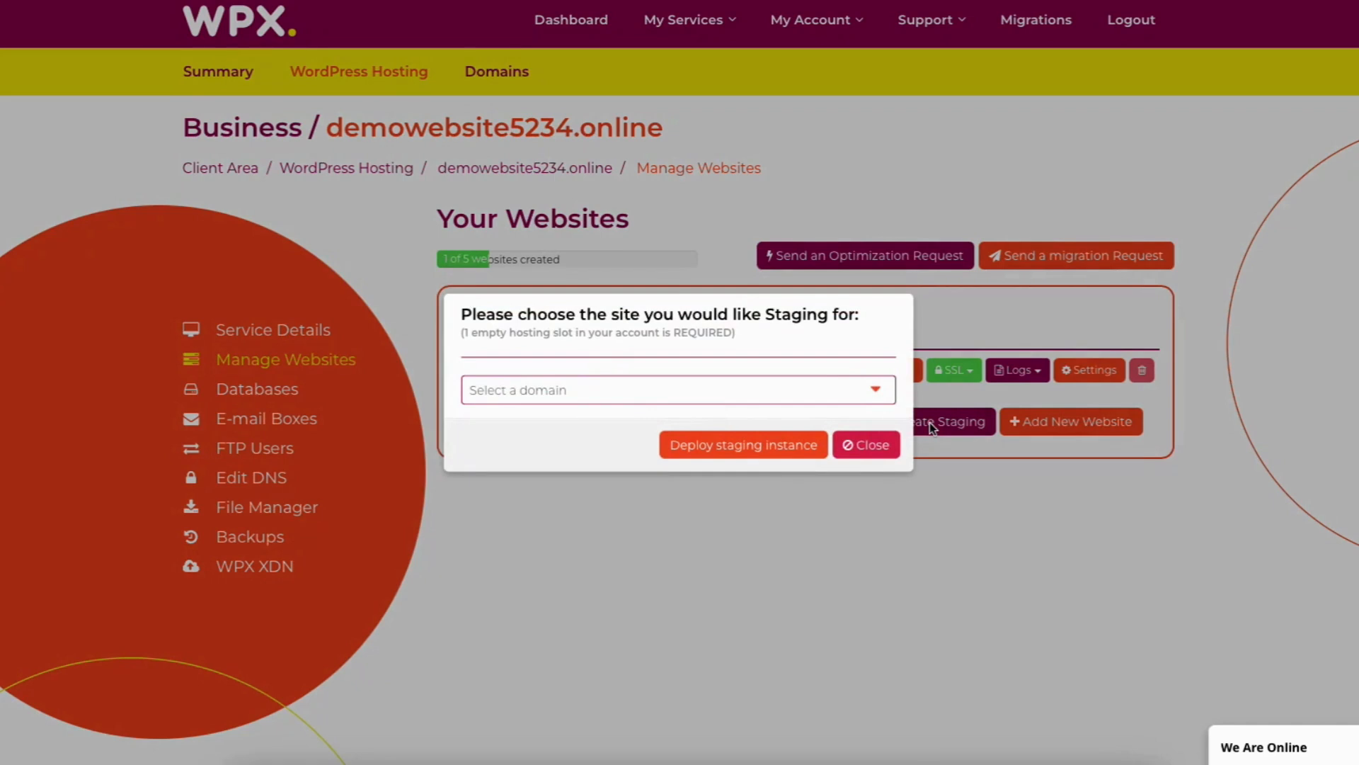
pyautogui.click(564, 397)
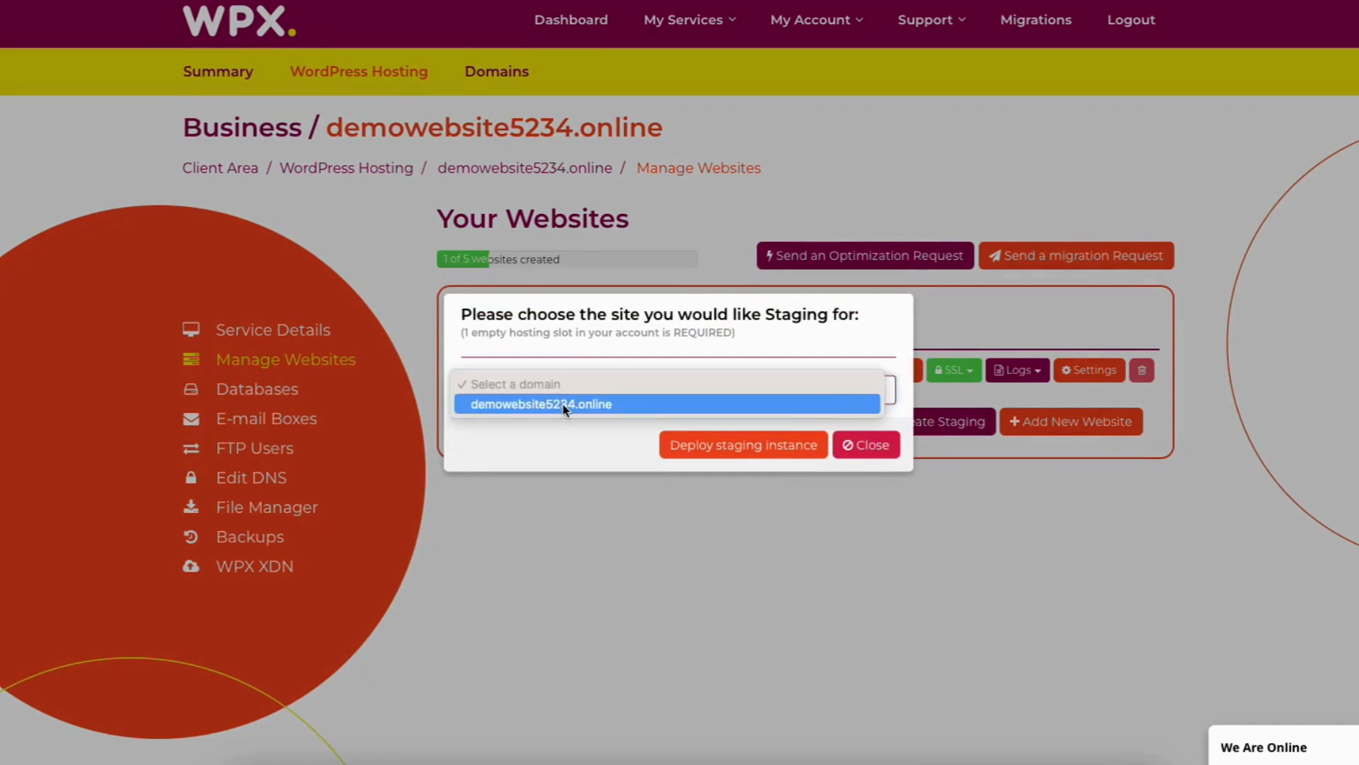
pyautogui.click(565, 409)
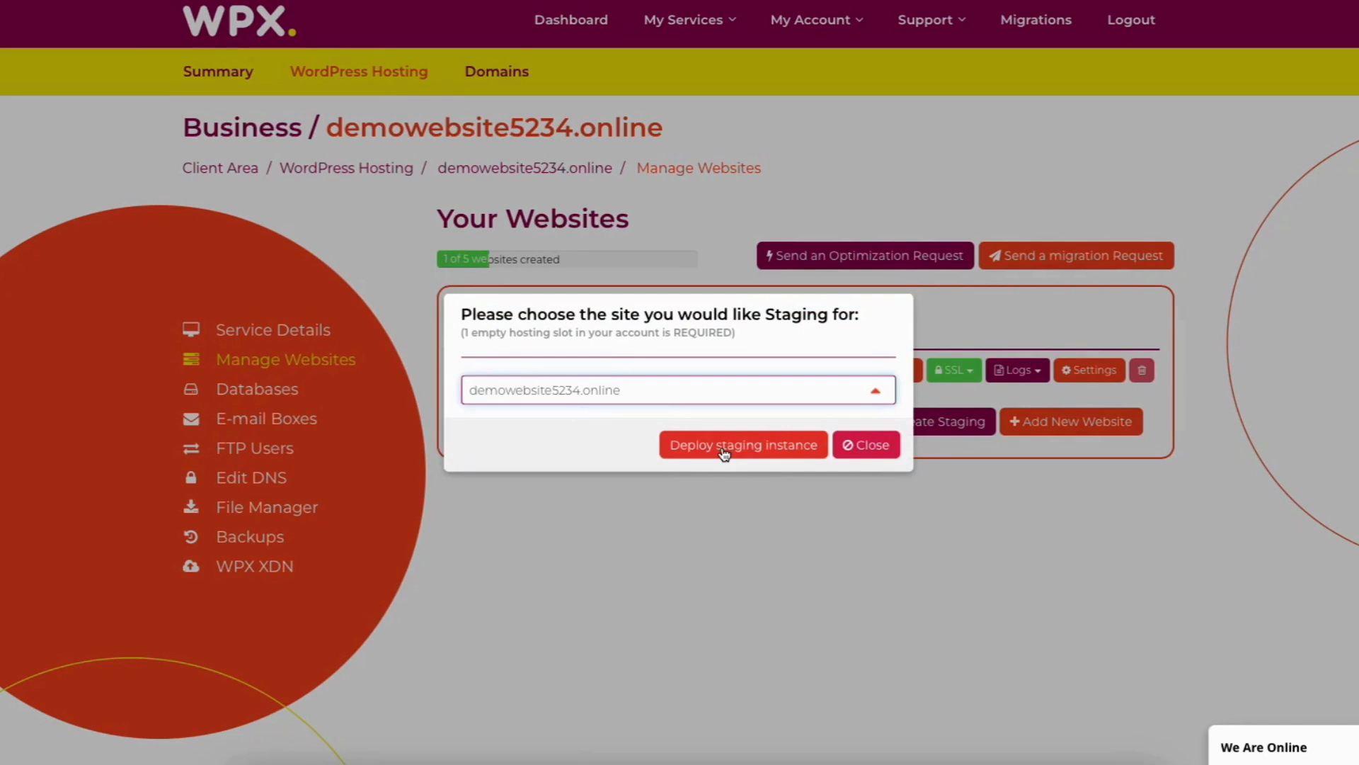
pyautogui.click(860, 444)
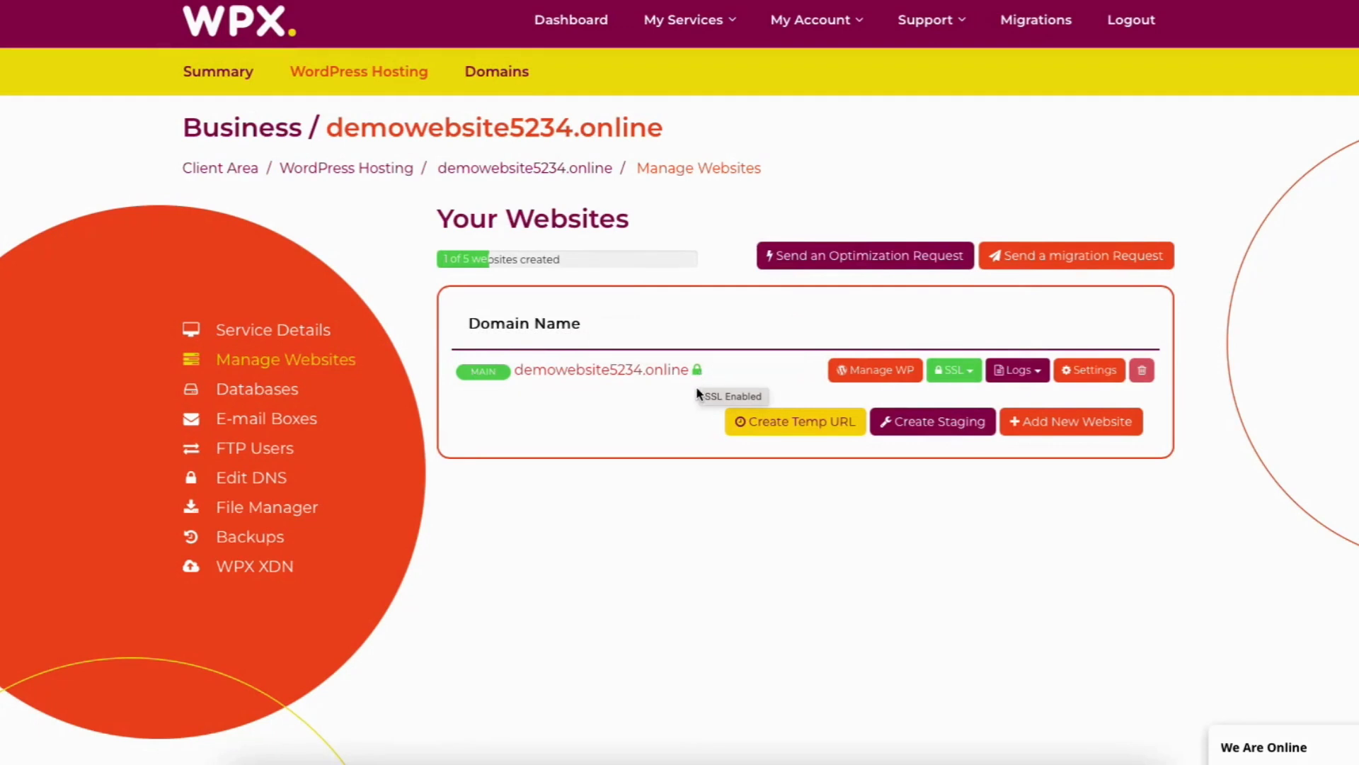
# - Install WordPress on the demowebsite5234.online website through its WordPress management options
pyautogui.click(871, 377)
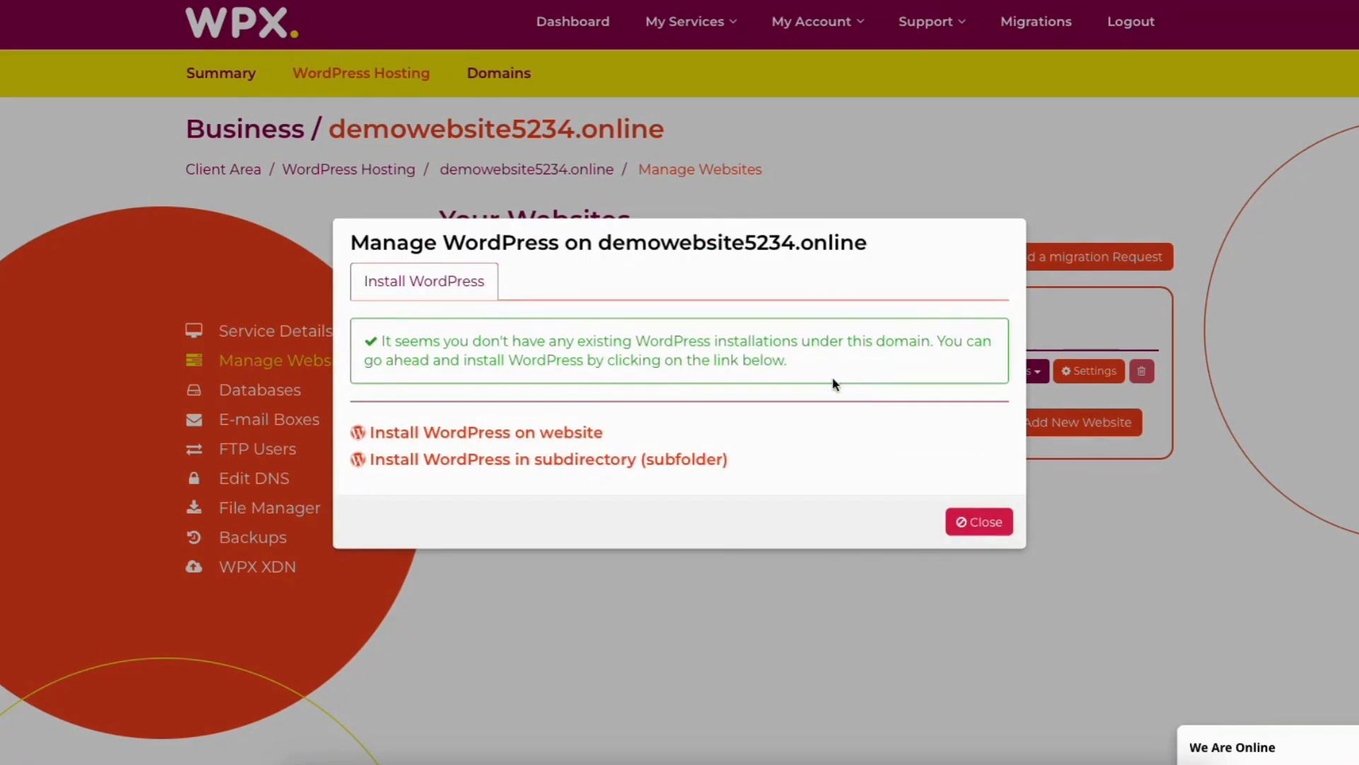
pyautogui.click(540, 436)
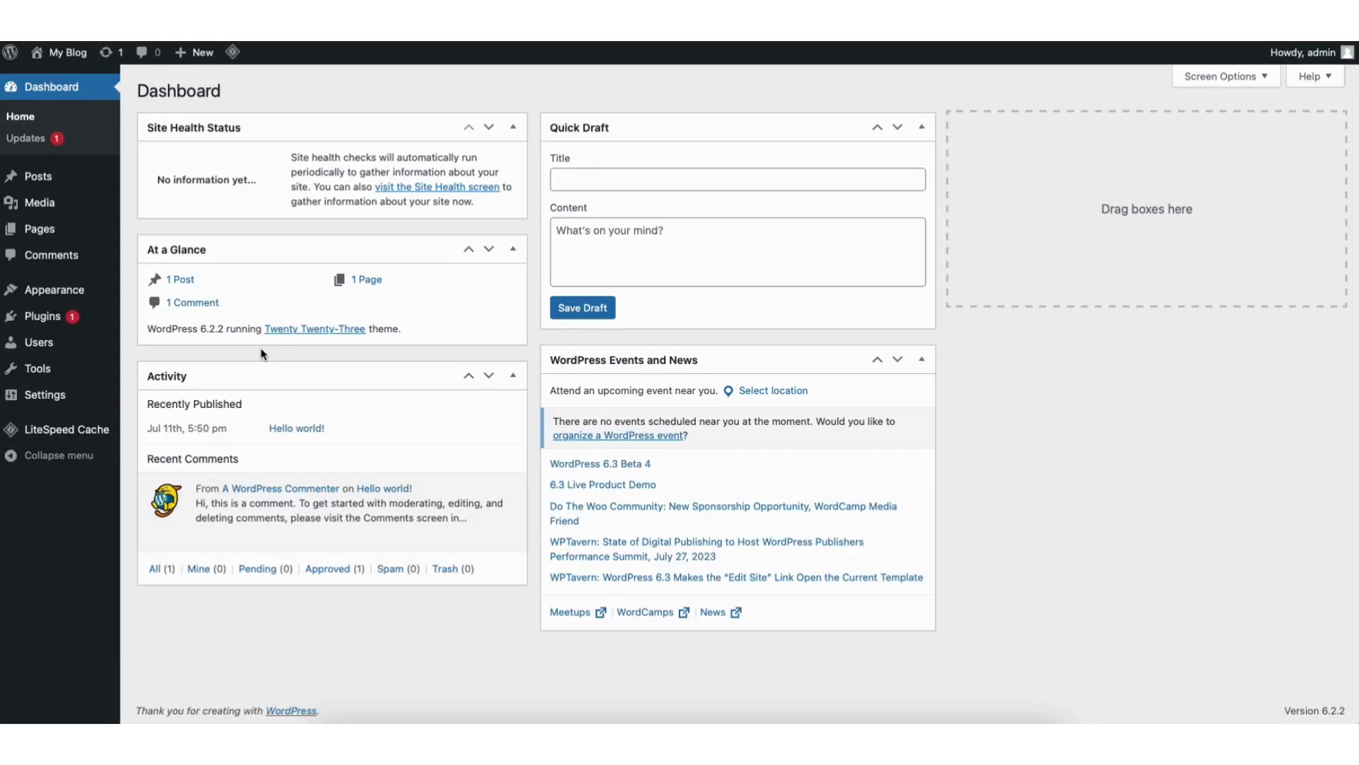
pyautogui.moveTo(51, 400)
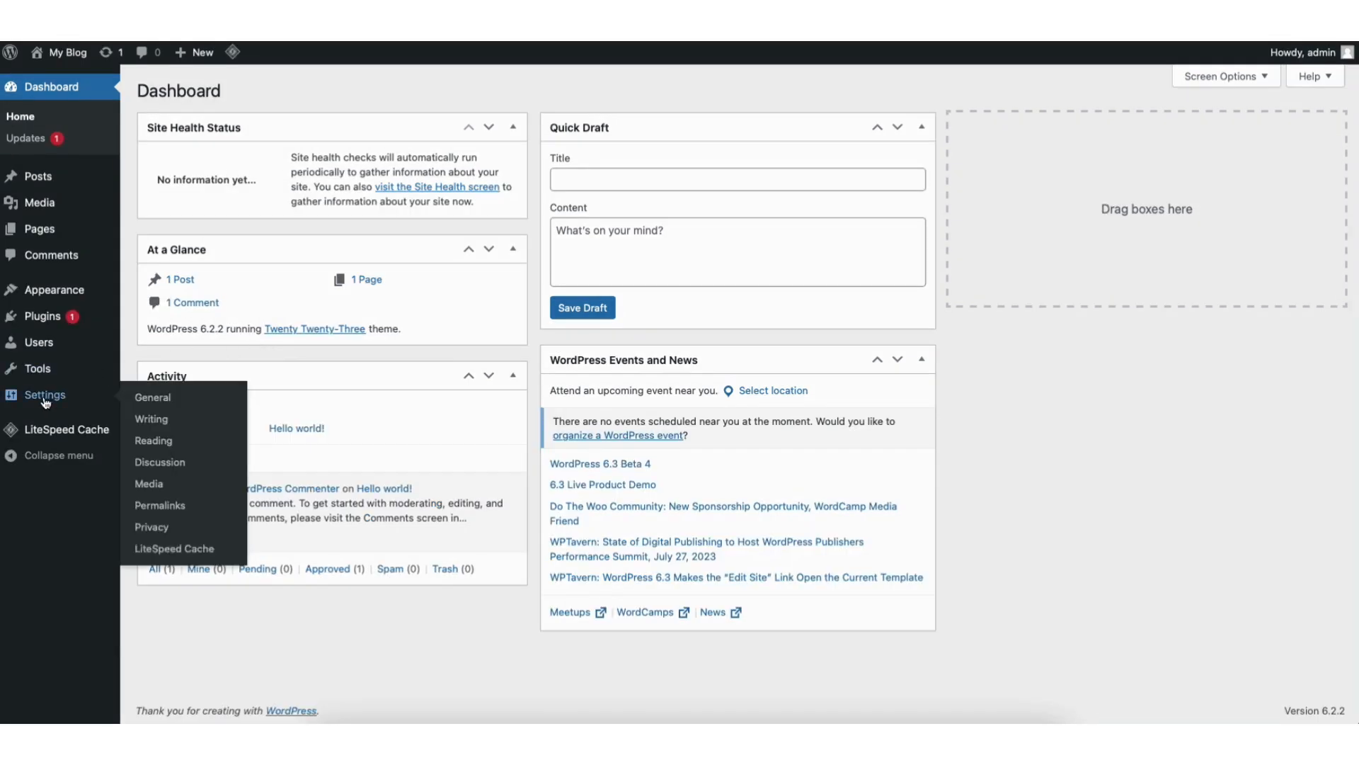
pyautogui.click(152, 397)
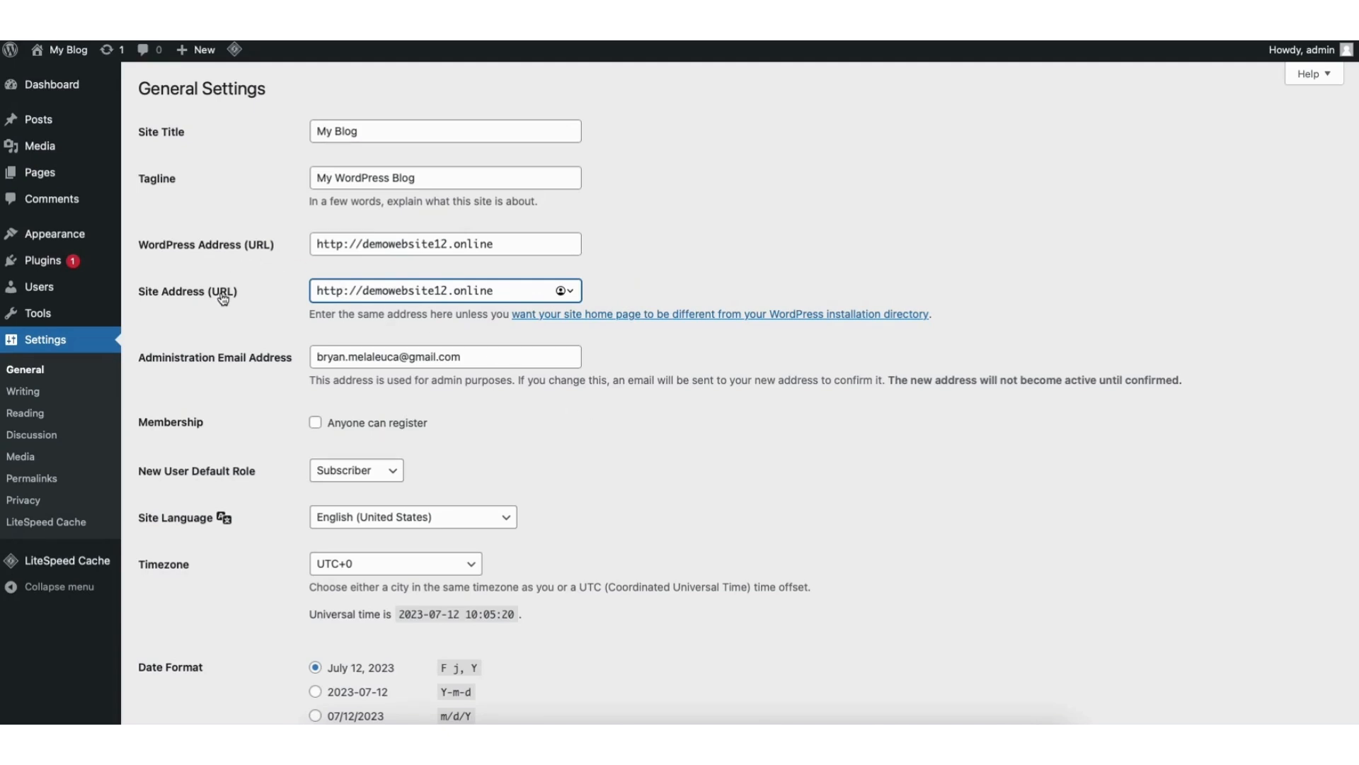
pyautogui.click(341, 241)
pyautogui.write('s')
pyautogui.click(345, 288)
pyautogui.write('s')
pyautogui.scroll(-6, 1320, 570)
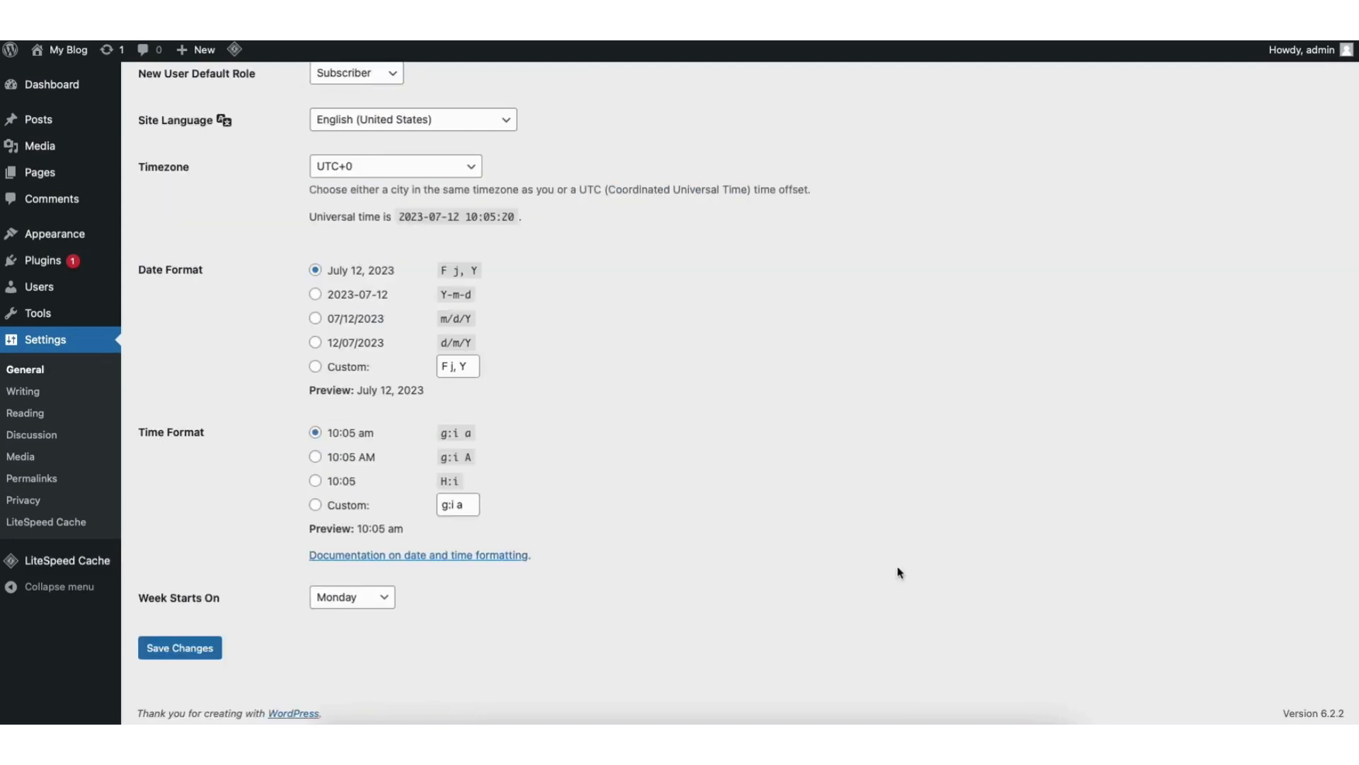
pyautogui.click(221, 646)
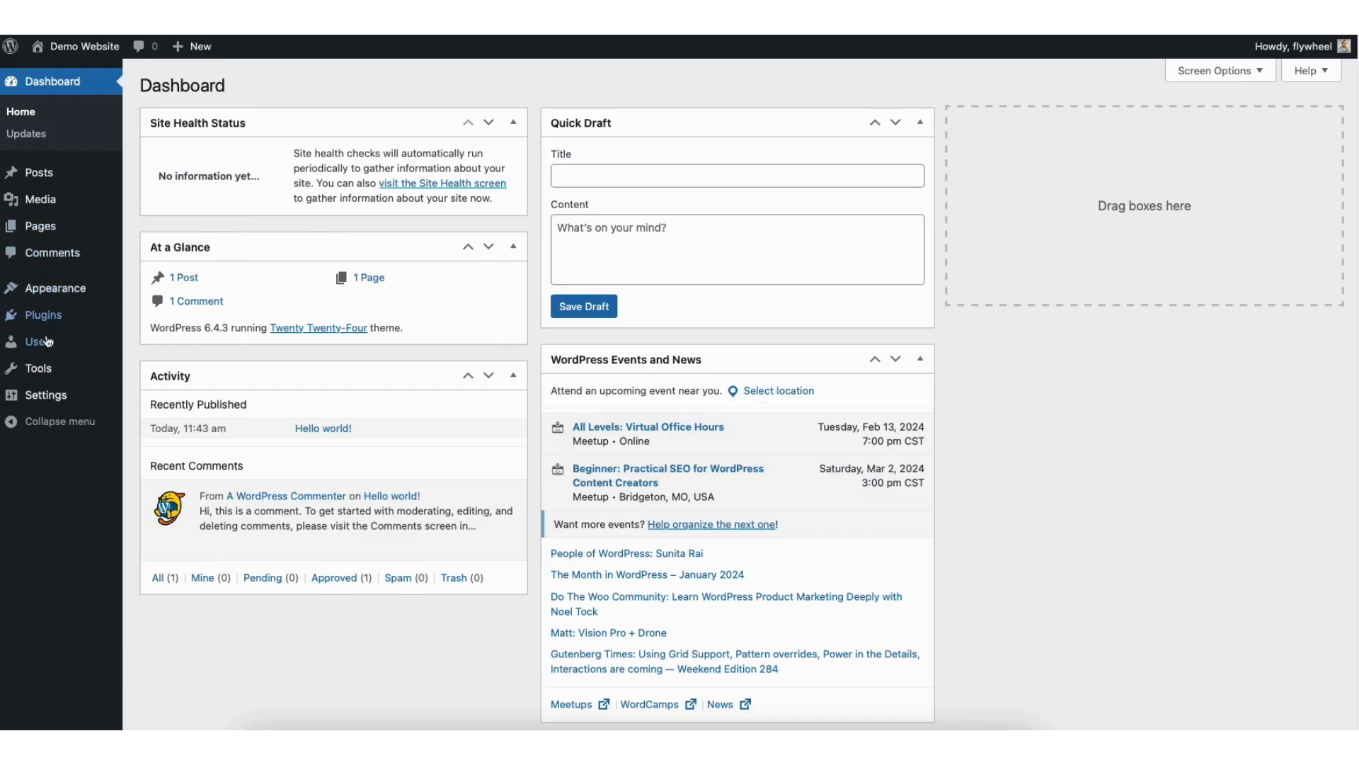
# - Open the WordPress catalogue of new themes and browse the popular themes and the Elementor starter templates
pyautogui.moveTo(56, 295)
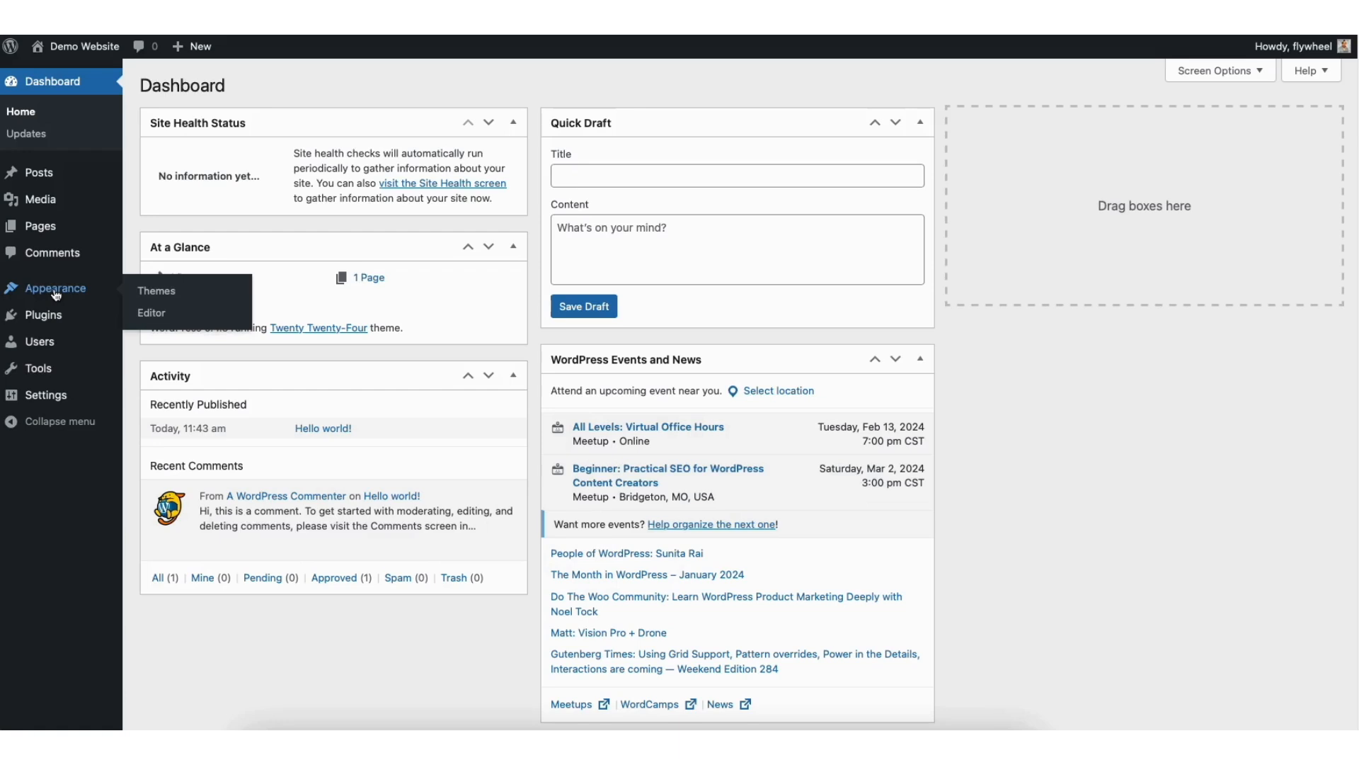
pyautogui.click(165, 294)
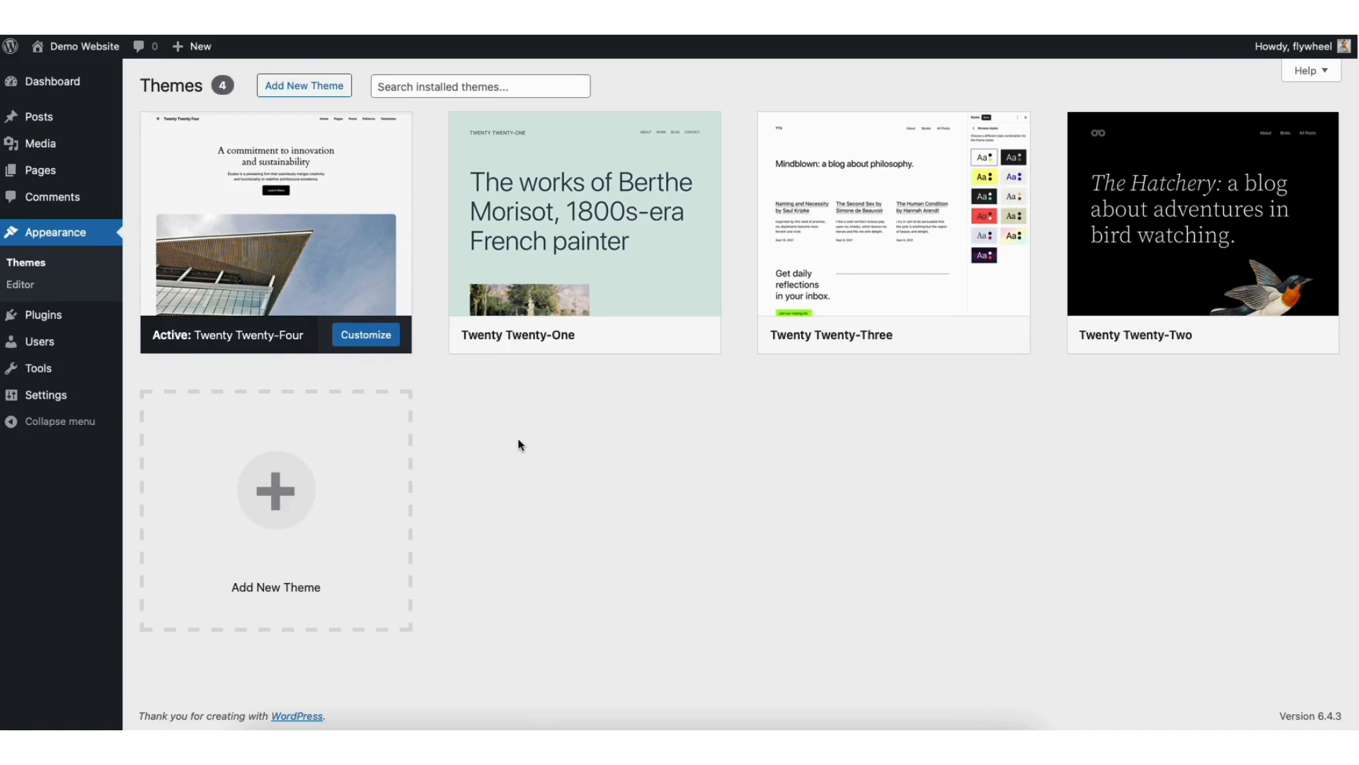
pyautogui.click(290, 500)
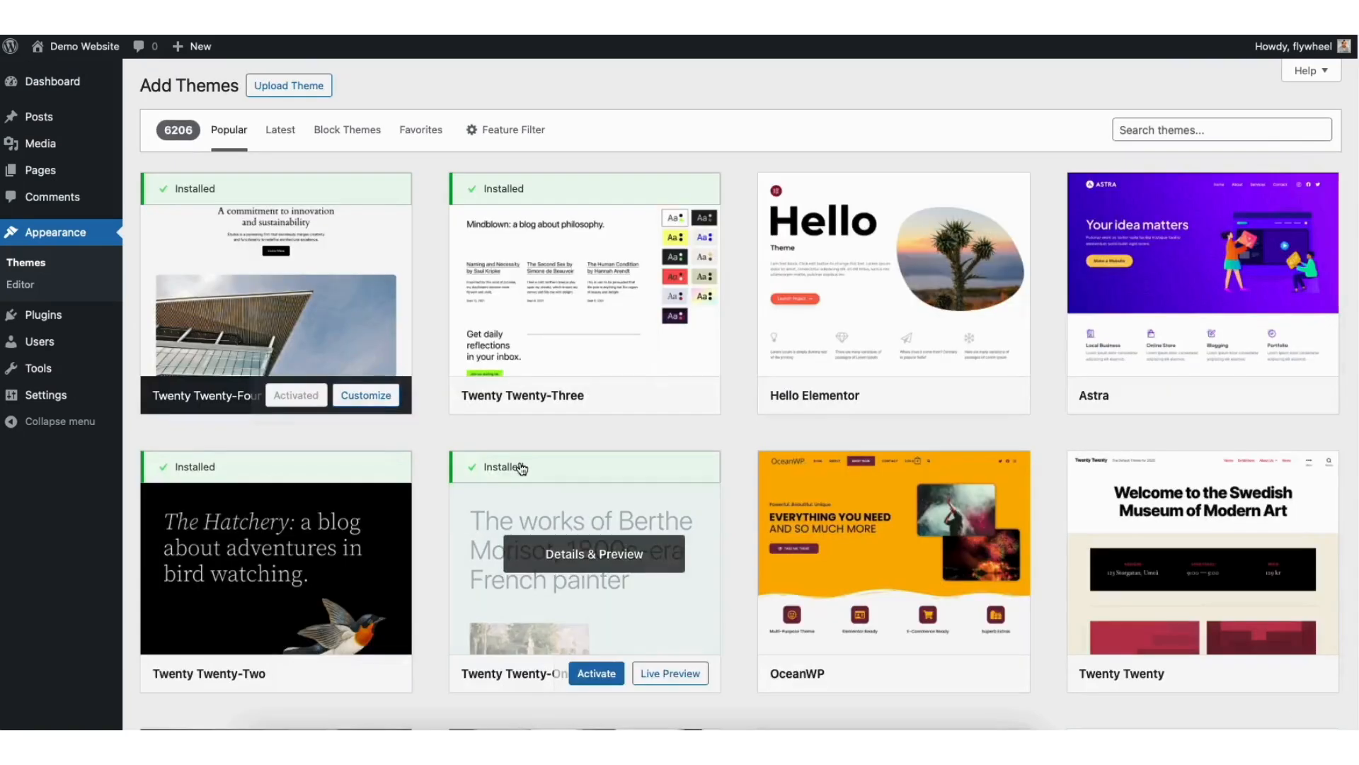
pyautogui.scroll(-8, 740, 393)
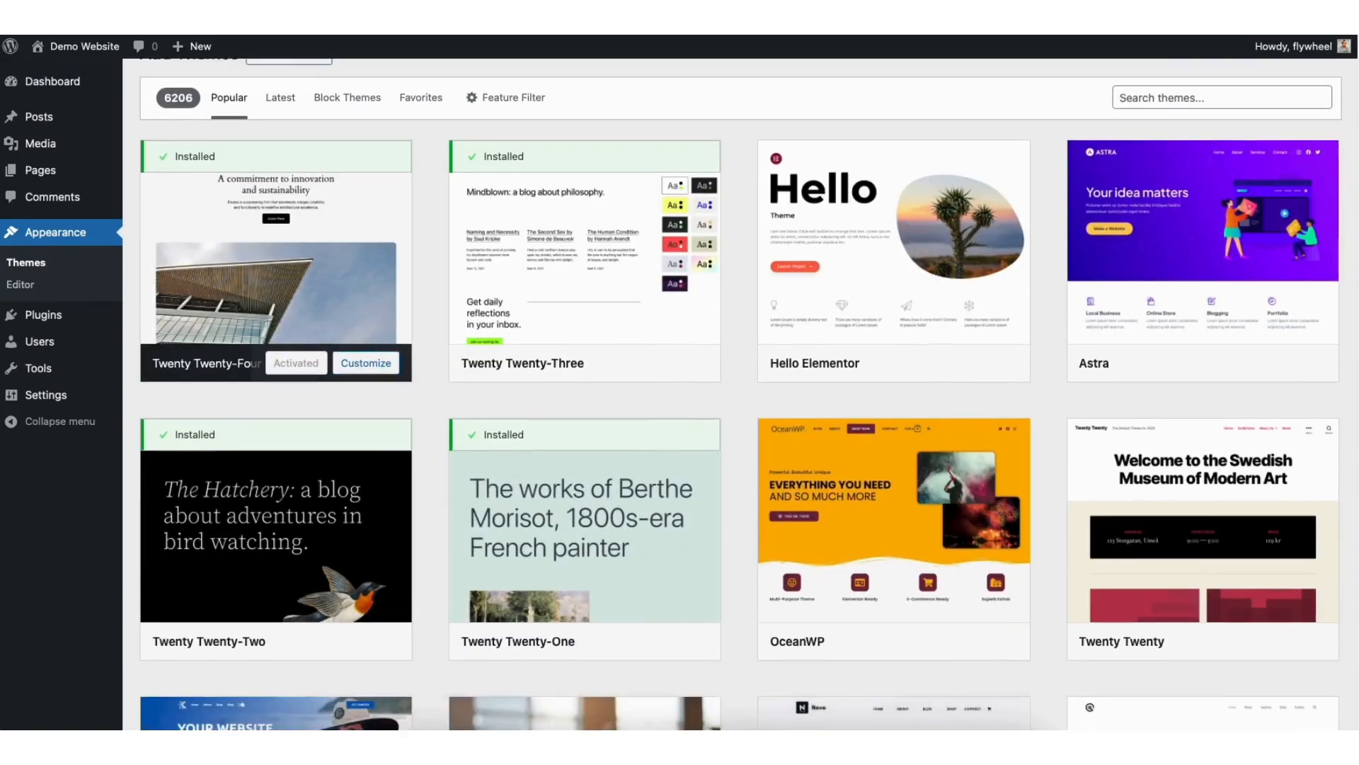
pyautogui.scroll(-10, 1356, 365)
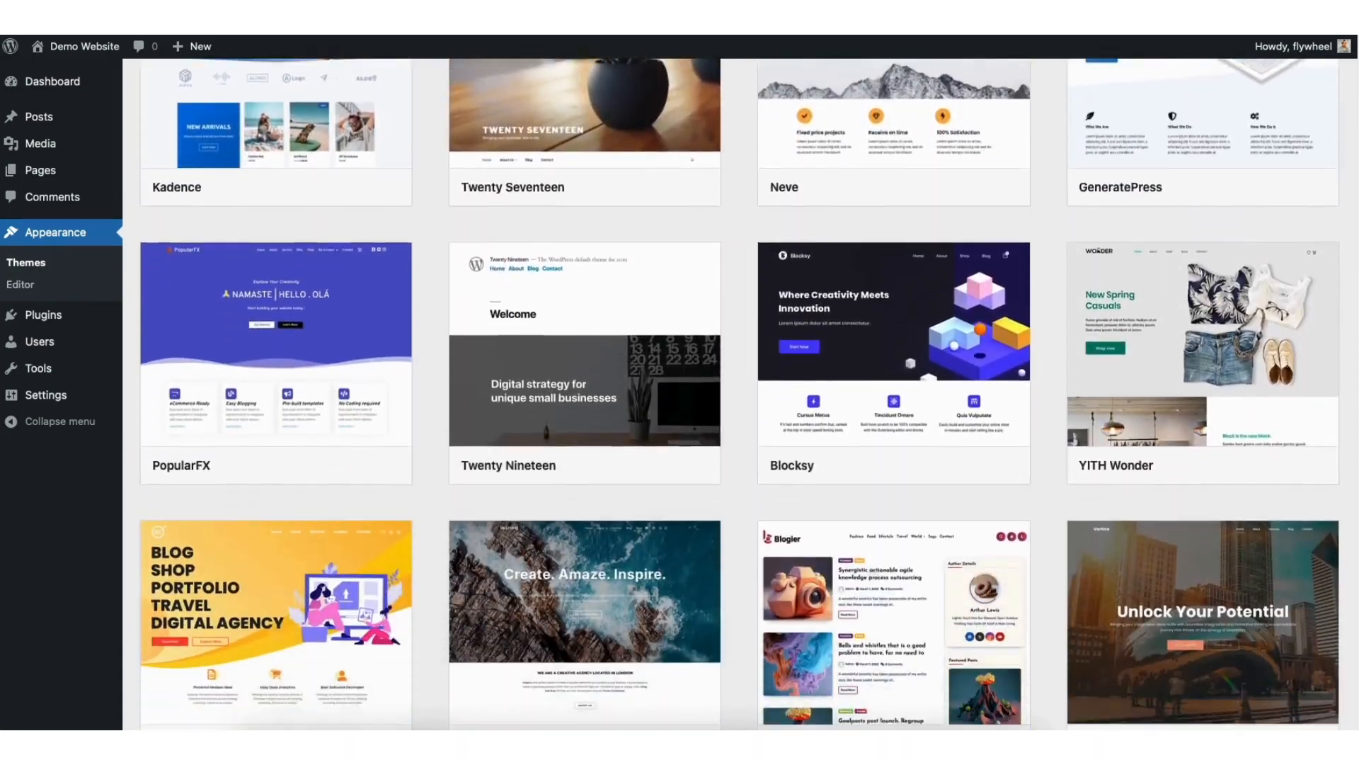
pyautogui.scroll(-4, 1353, 383)
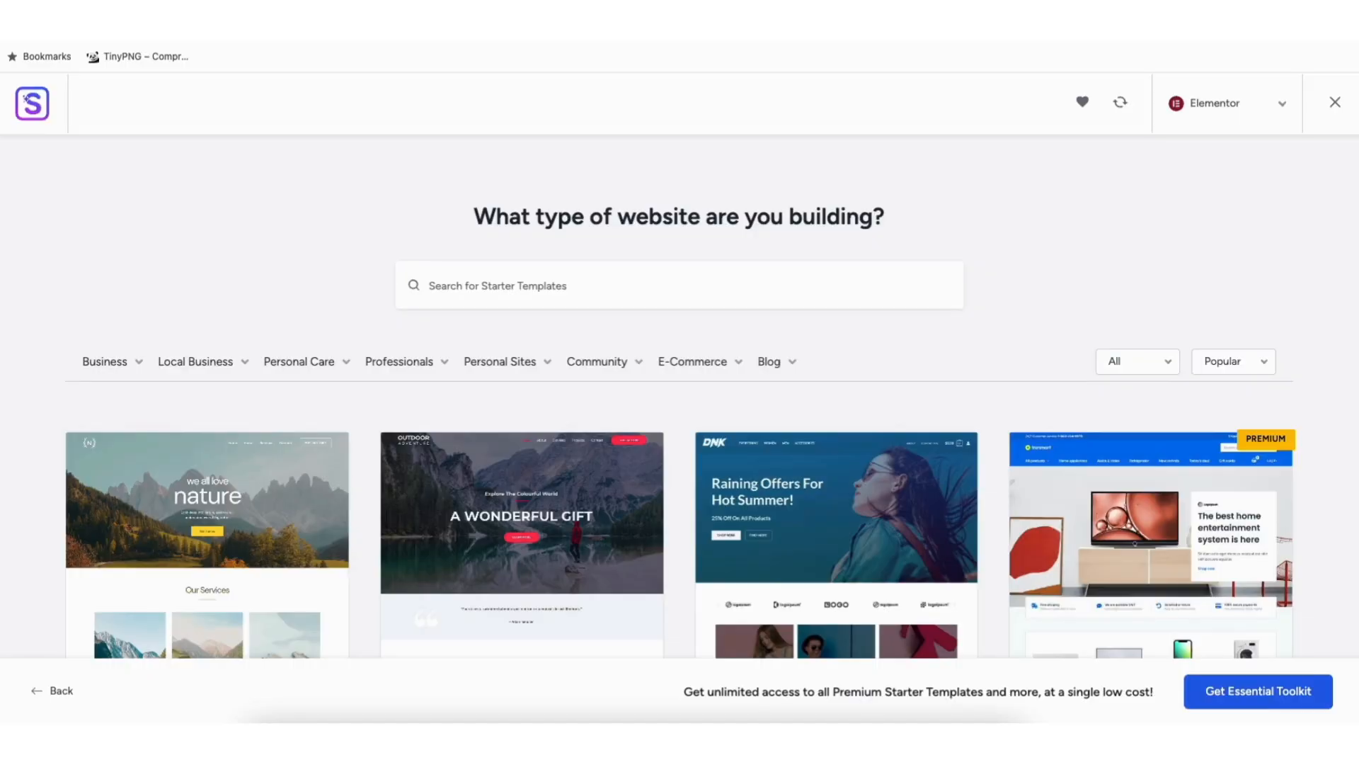
pyautogui.scroll(-4, 680, 396)
pyautogui.scroll(-4, 679, 396)
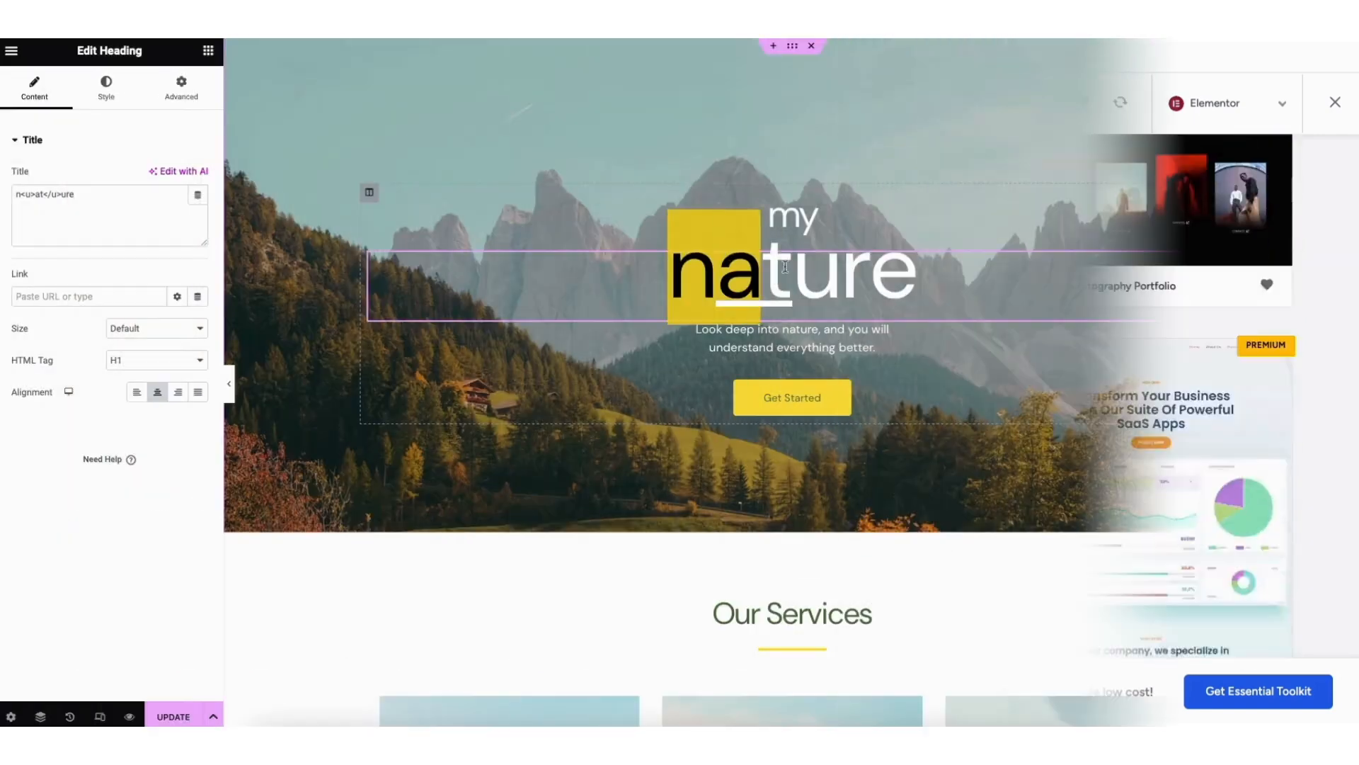
# - Replace the hero heading "nature" with "DEMO WEBSITE" in the Elementor page
pyautogui.moveTo(784, 267); pyautogui.dragTo(913, 269)
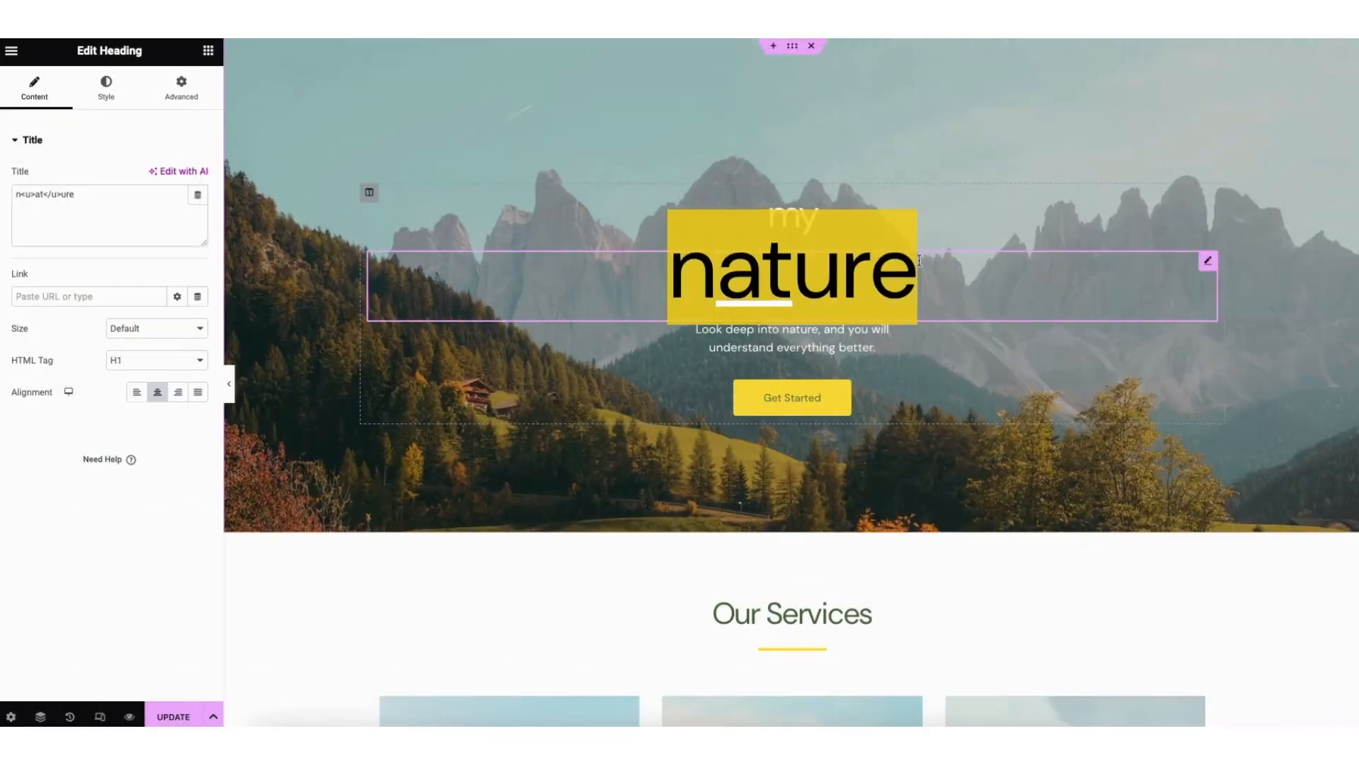
pyautogui.write('DEMO WEB')
pyautogui.write('SITE')
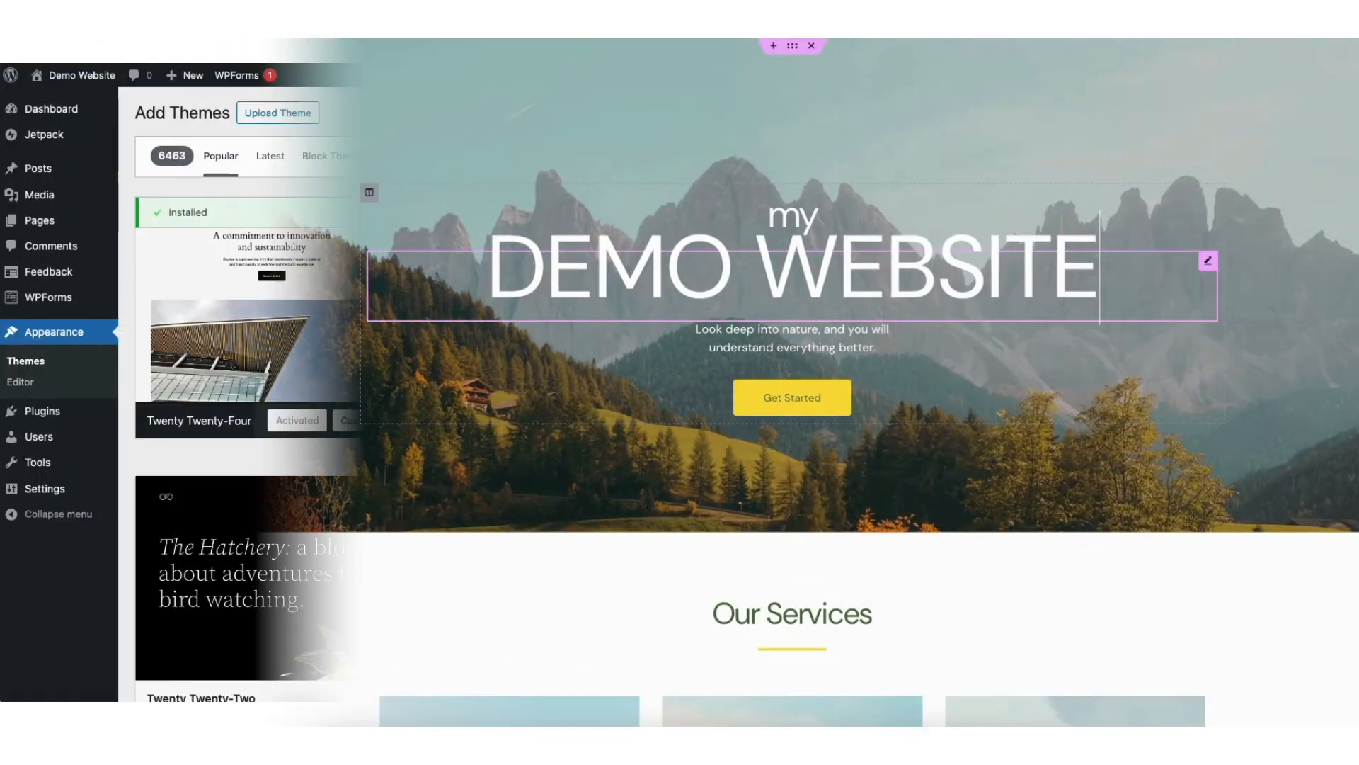
# - Search the theme catalogue for "astra", then install and activate the Astra theme
pyautogui.write('astra')
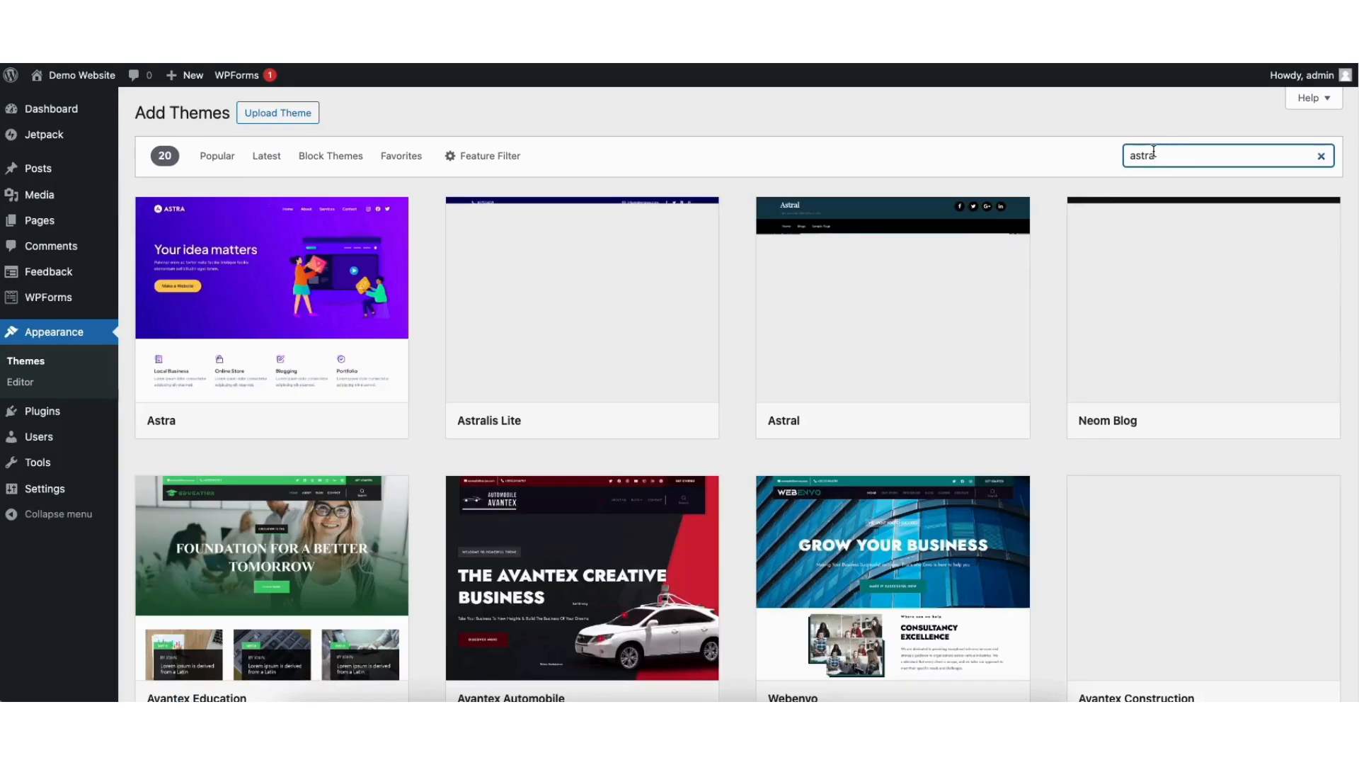
pyautogui.moveTo(242, 310)
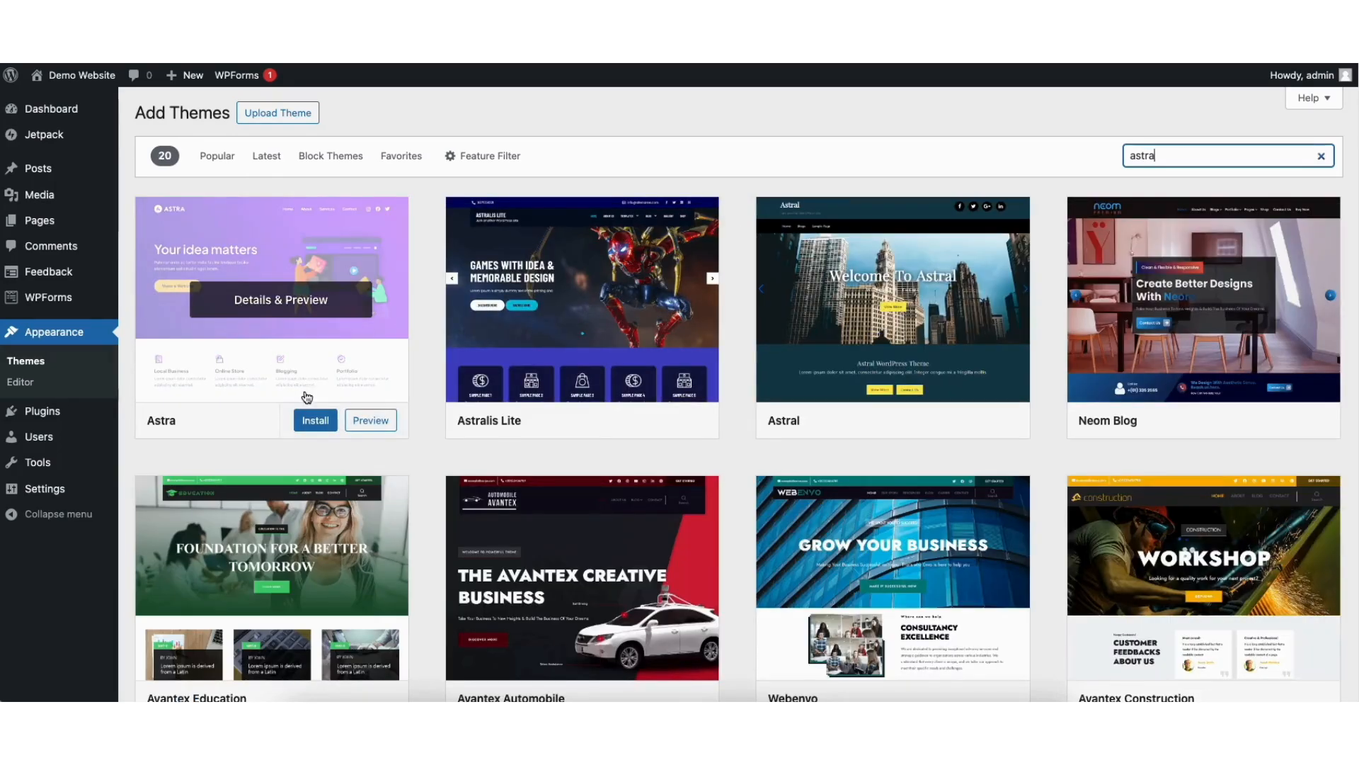
pyautogui.click(313, 421)
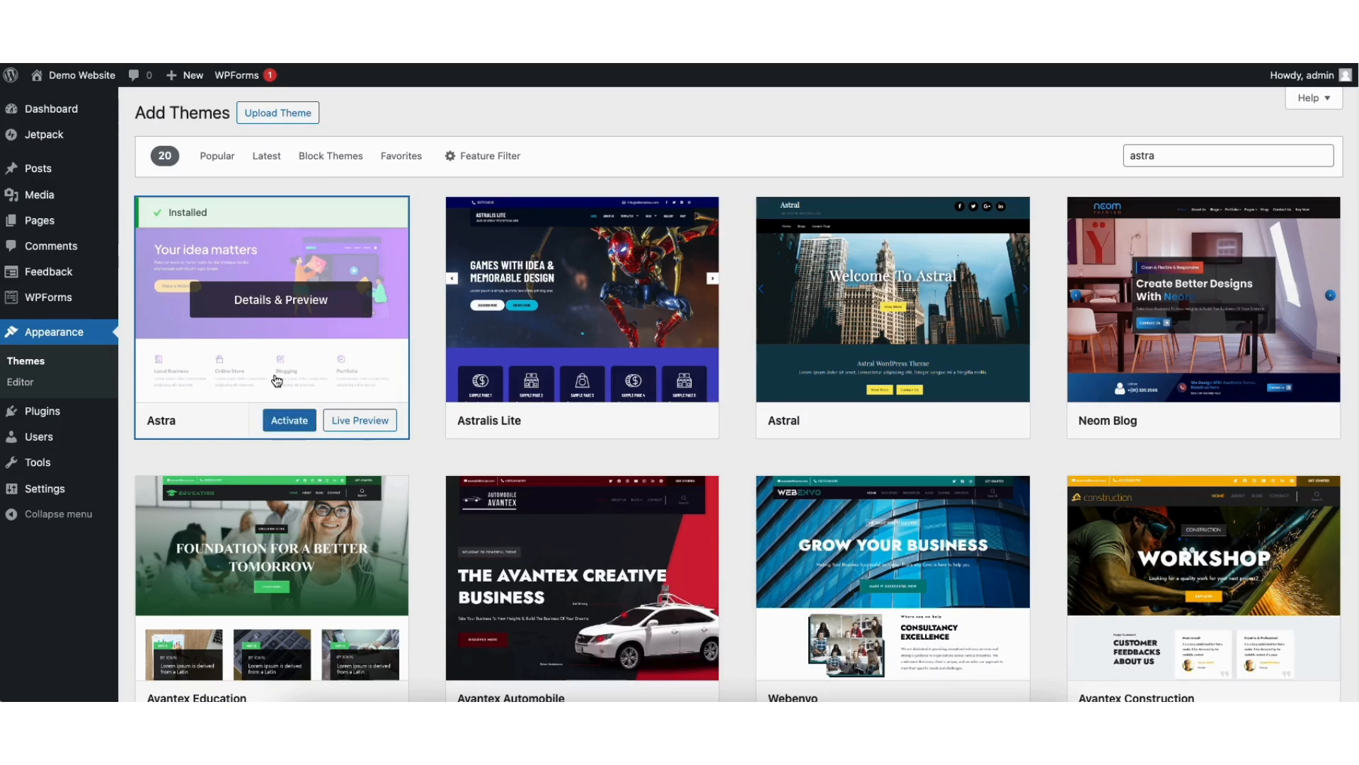
pyautogui.click(287, 427)
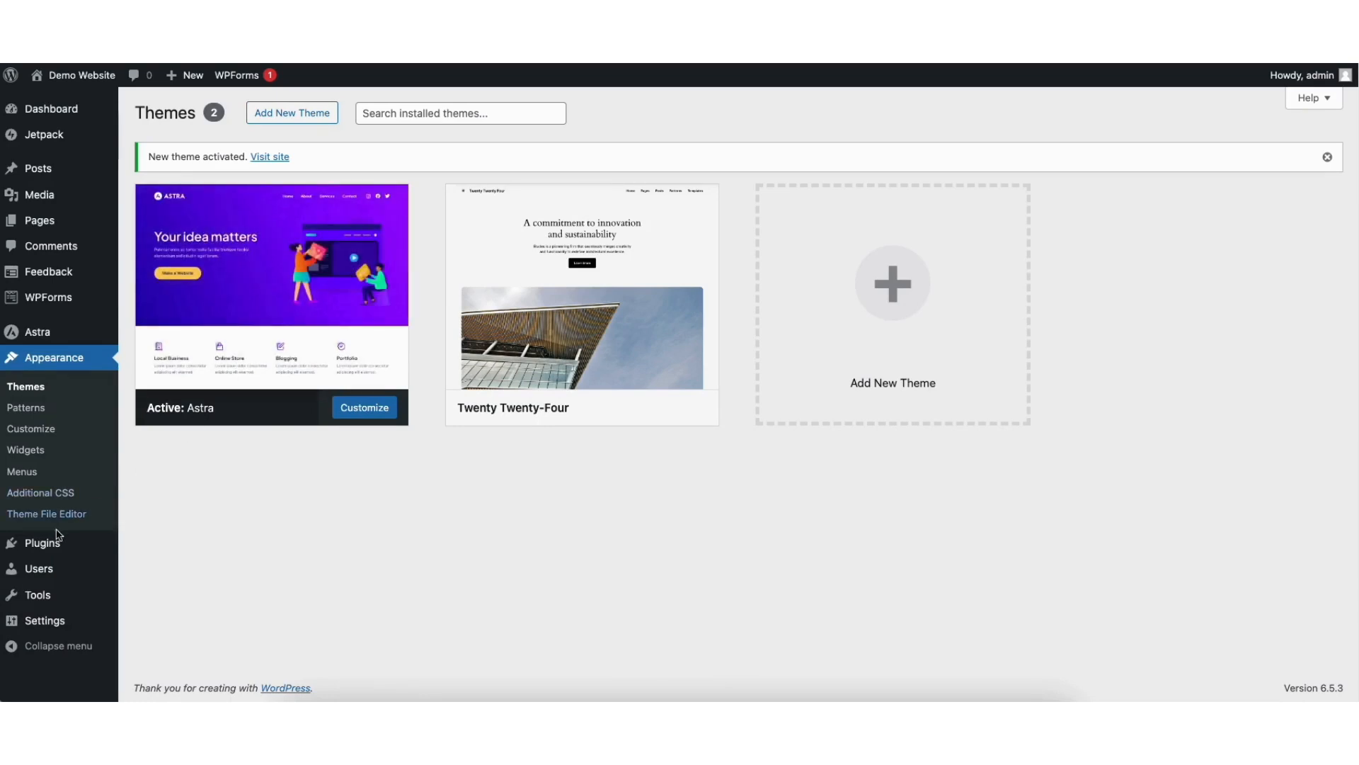
# - Search the plugin catalogue for "starter templates", then install and activate Starter Templates — Elementor, WordPress & Beaver Builder Templates
pyautogui.moveTo(40, 547)
pyautogui.click(172, 567)
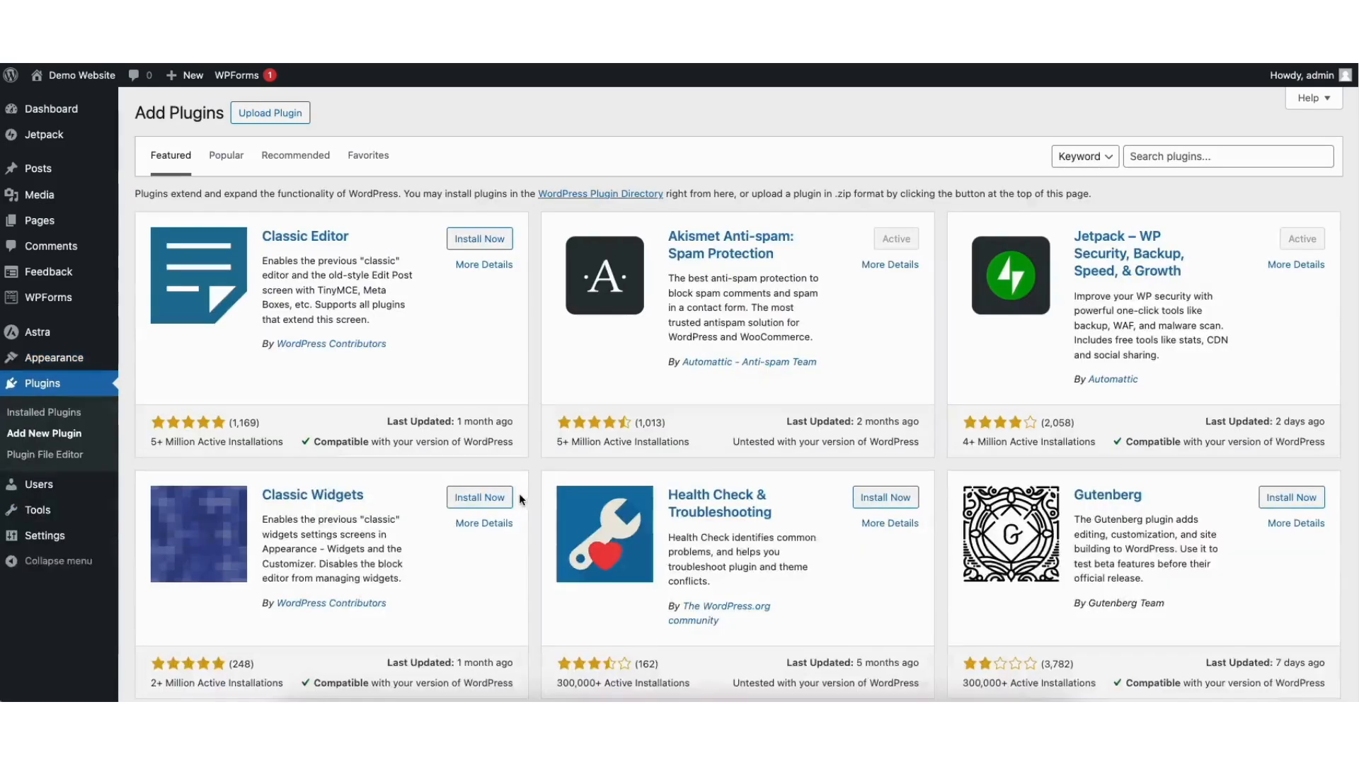
pyautogui.click(1167, 156)
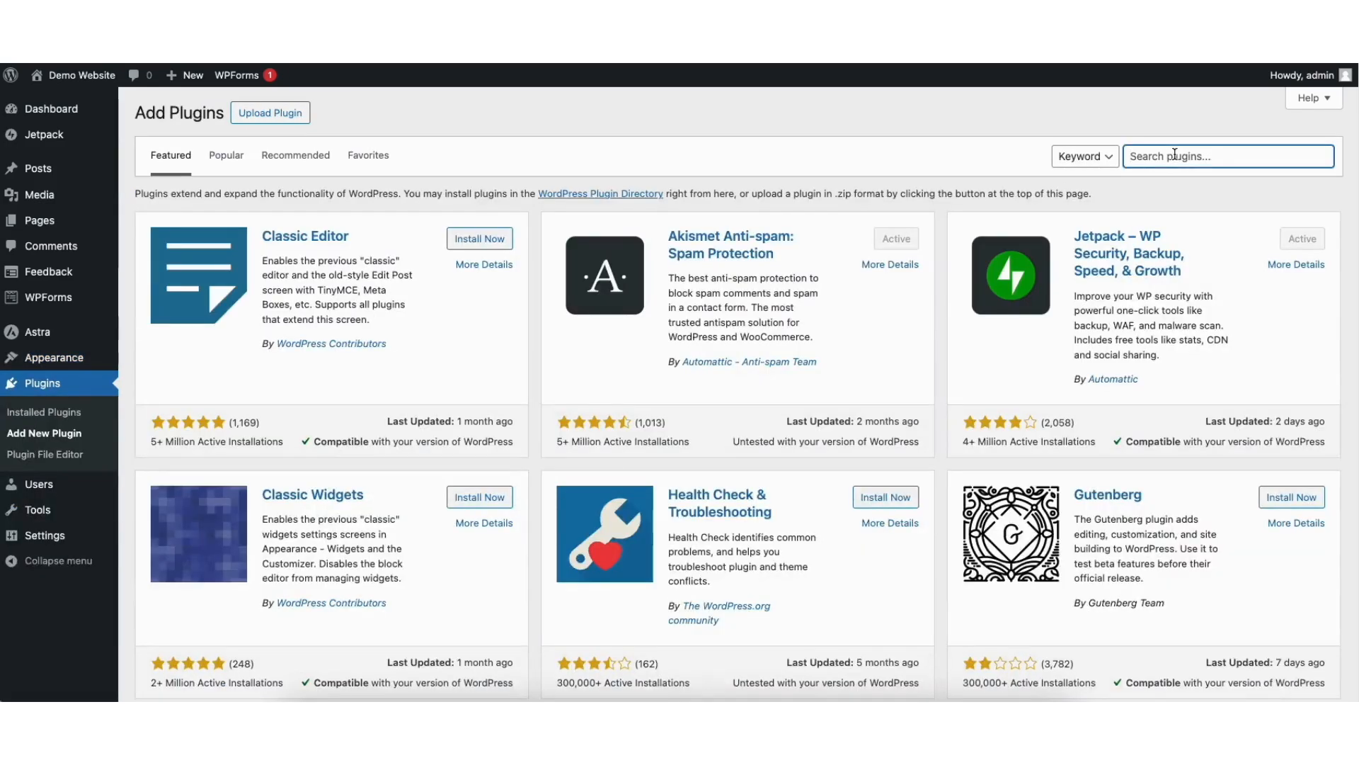
pyautogui.write('starter templates')
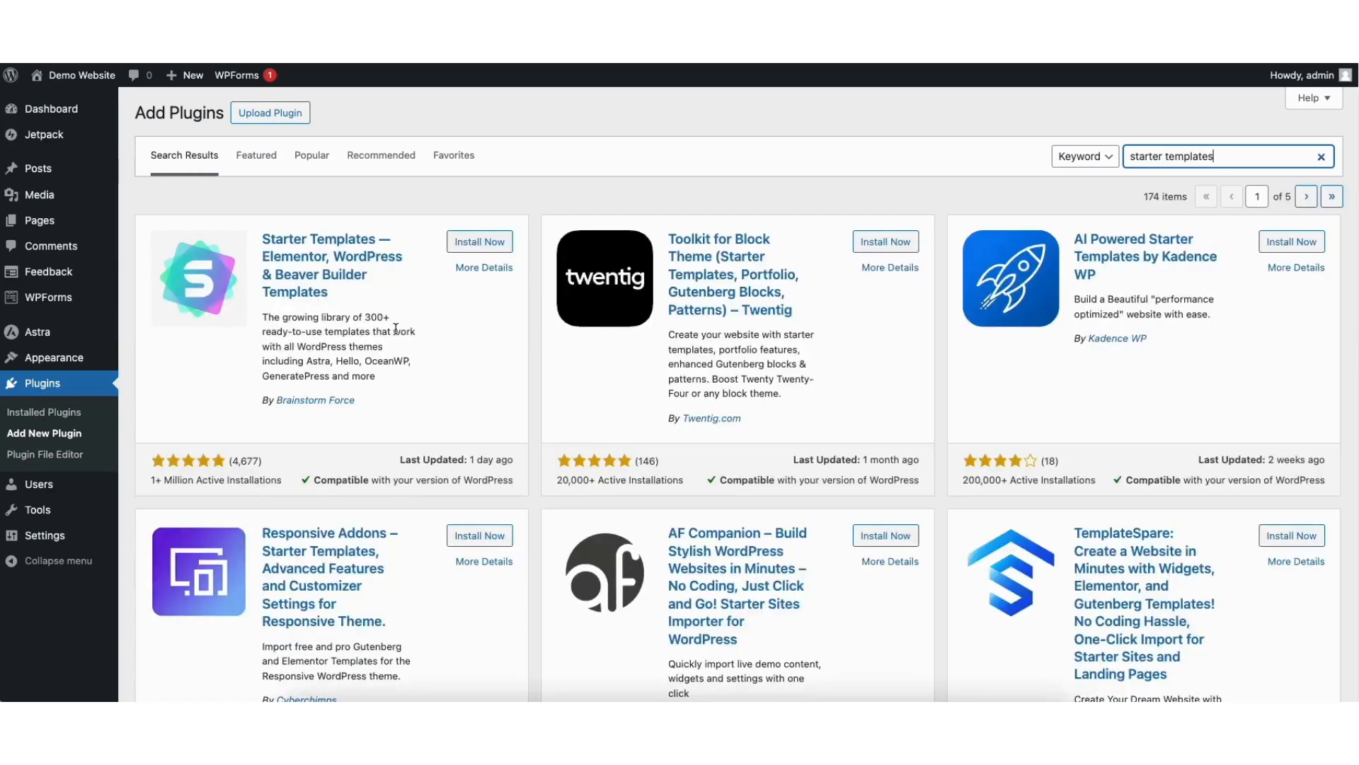
pyautogui.click(473, 242)
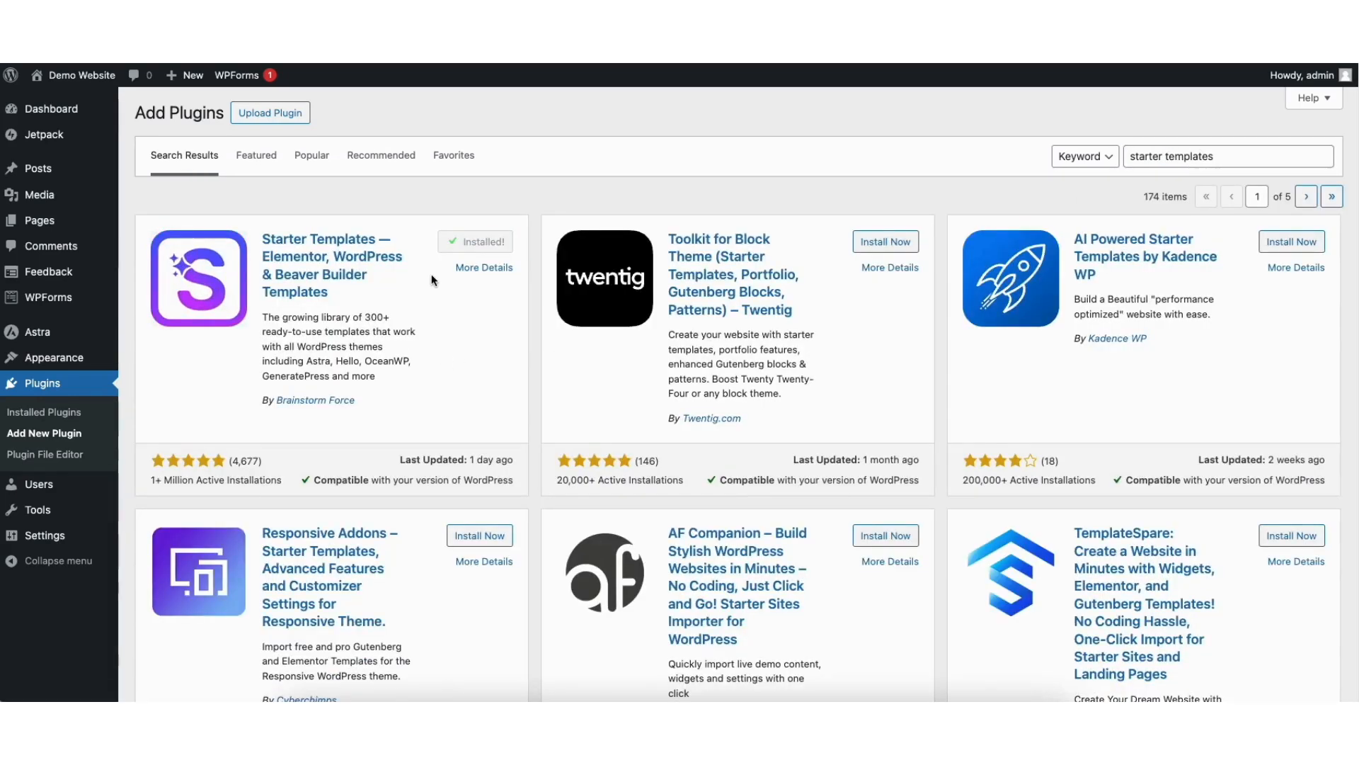
pyautogui.click(469, 248)
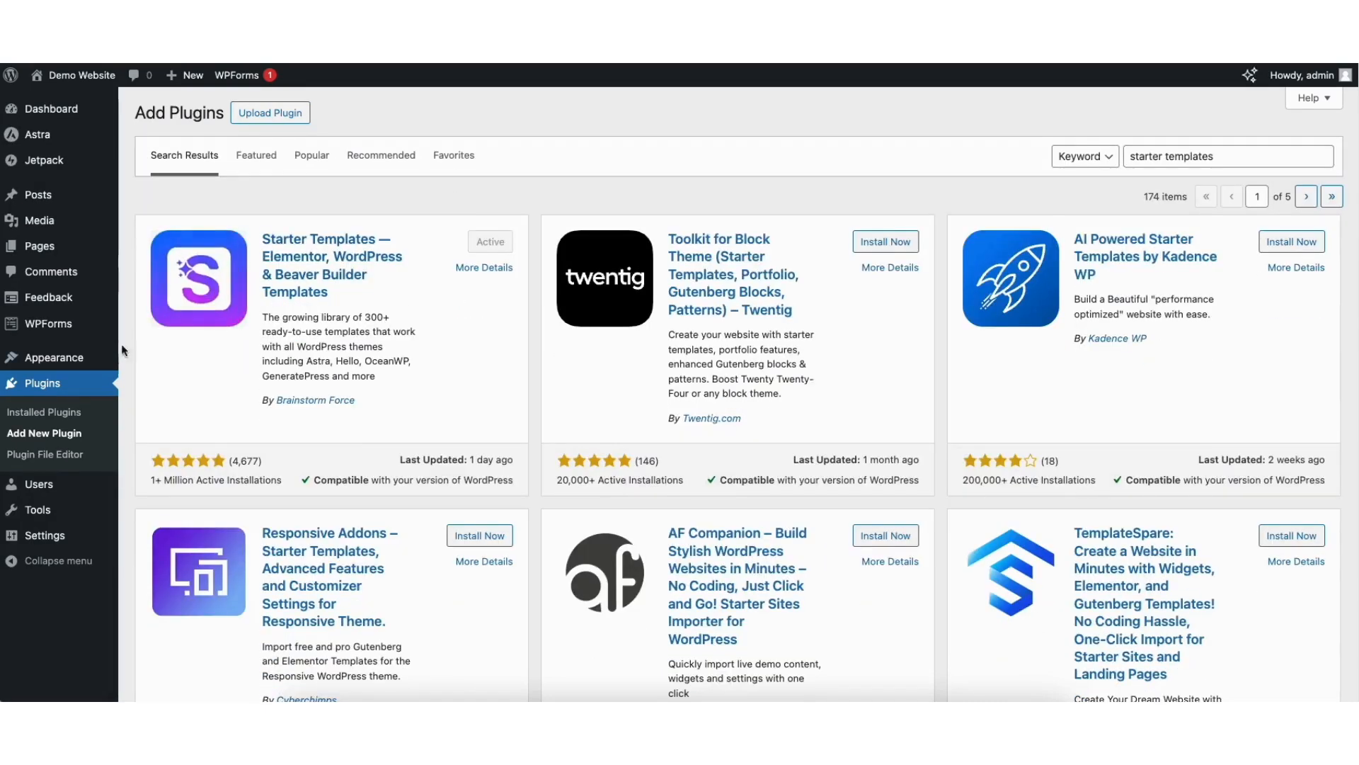
# - Open the Starter Templates library from the WordPress dashboard and set its page builder to Elementor
pyautogui.moveTo(51, 364)
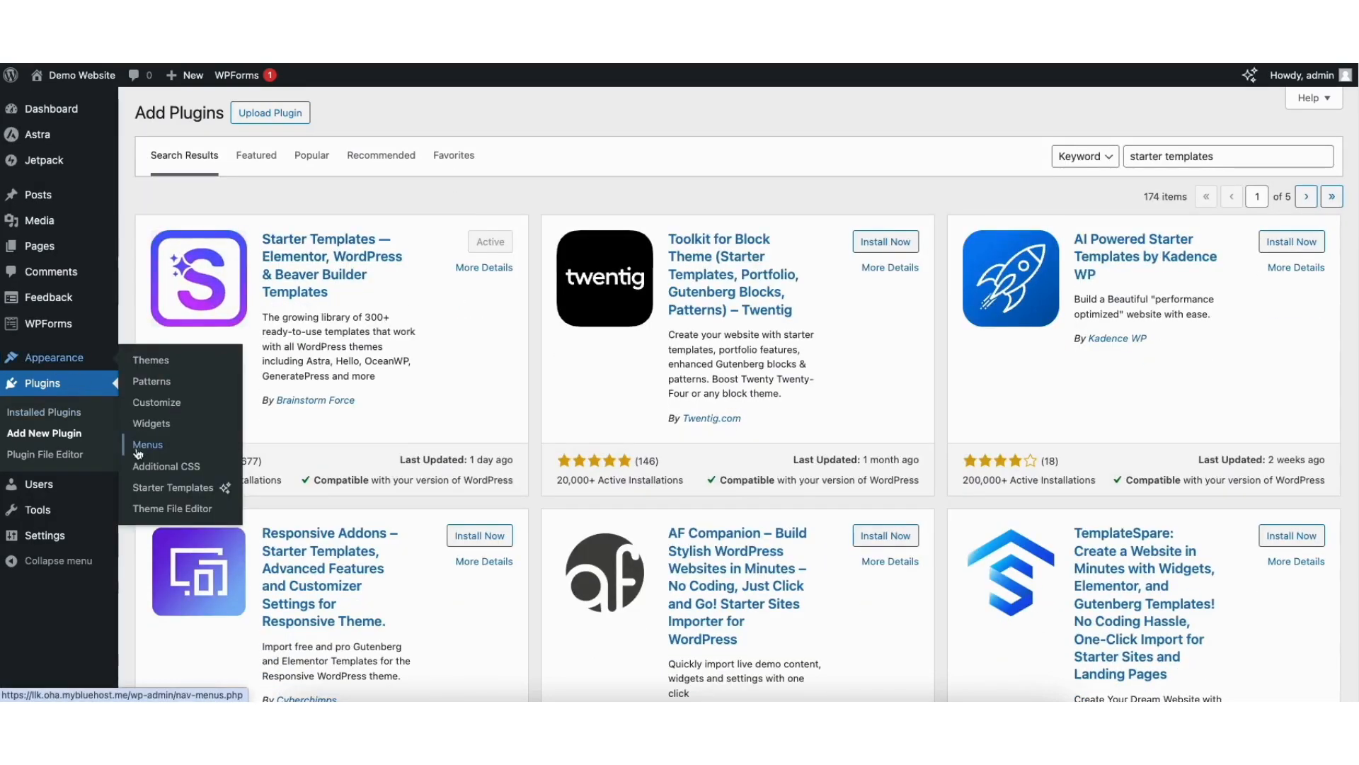
pyautogui.click(172, 489)
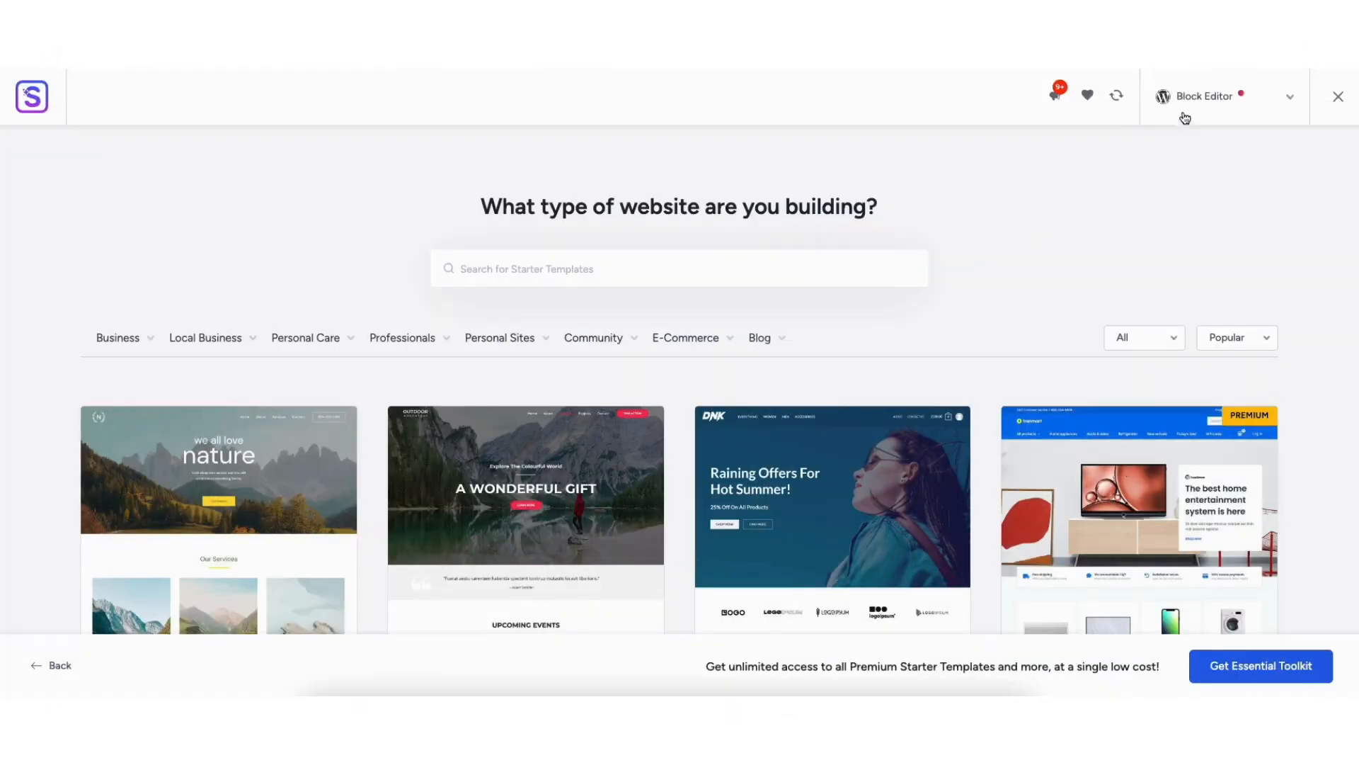
pyautogui.click(1200, 103)
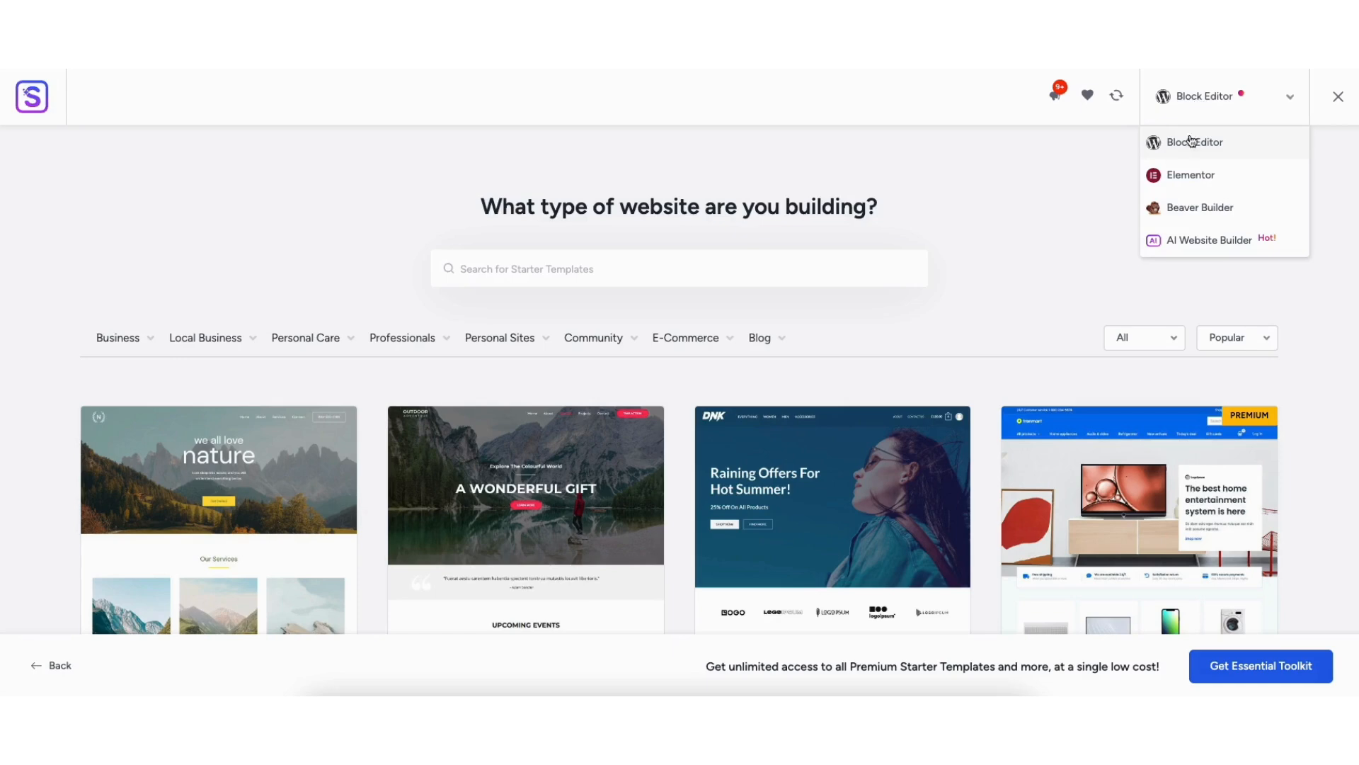
pyautogui.click(1189, 175)
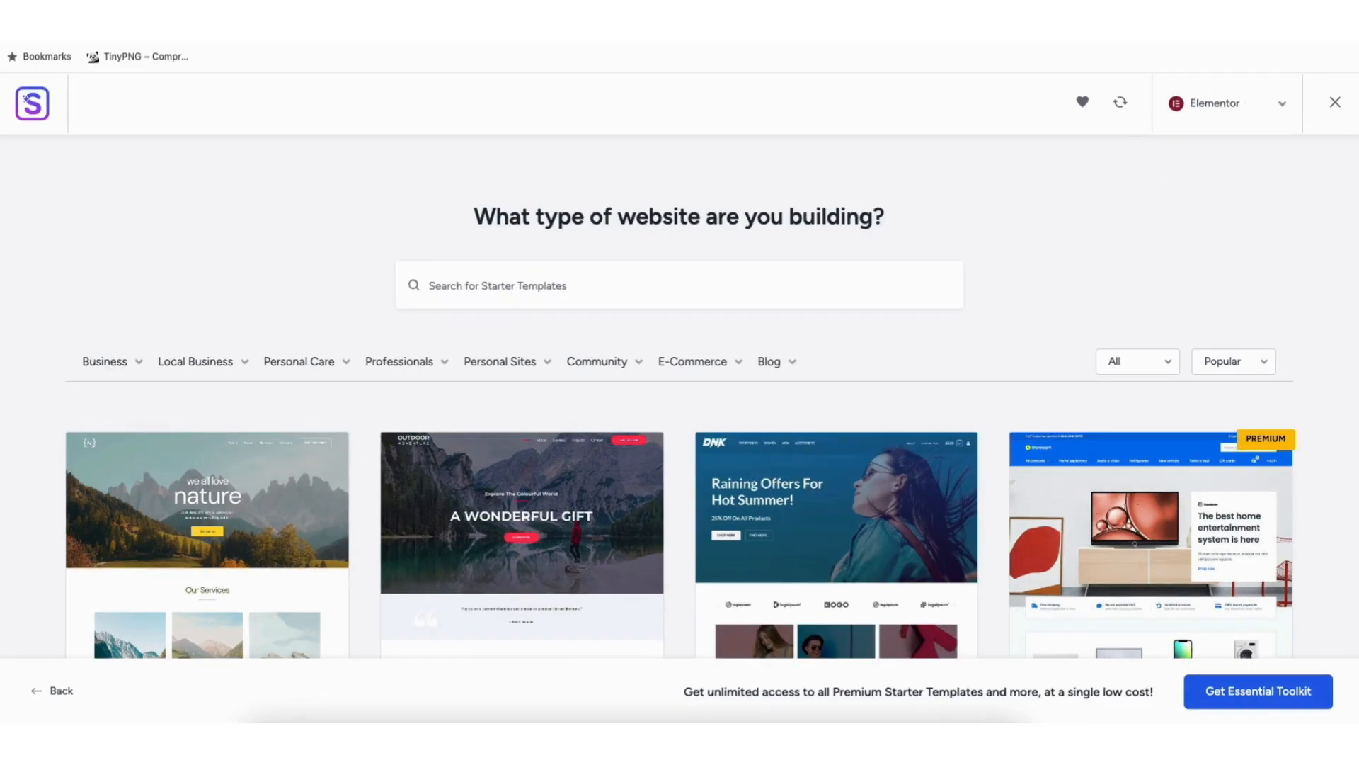
# - Browse the Elementor templates and their categories, and select the Love Nature template to look through its preview
pyautogui.scroll(-6, 681, 404)
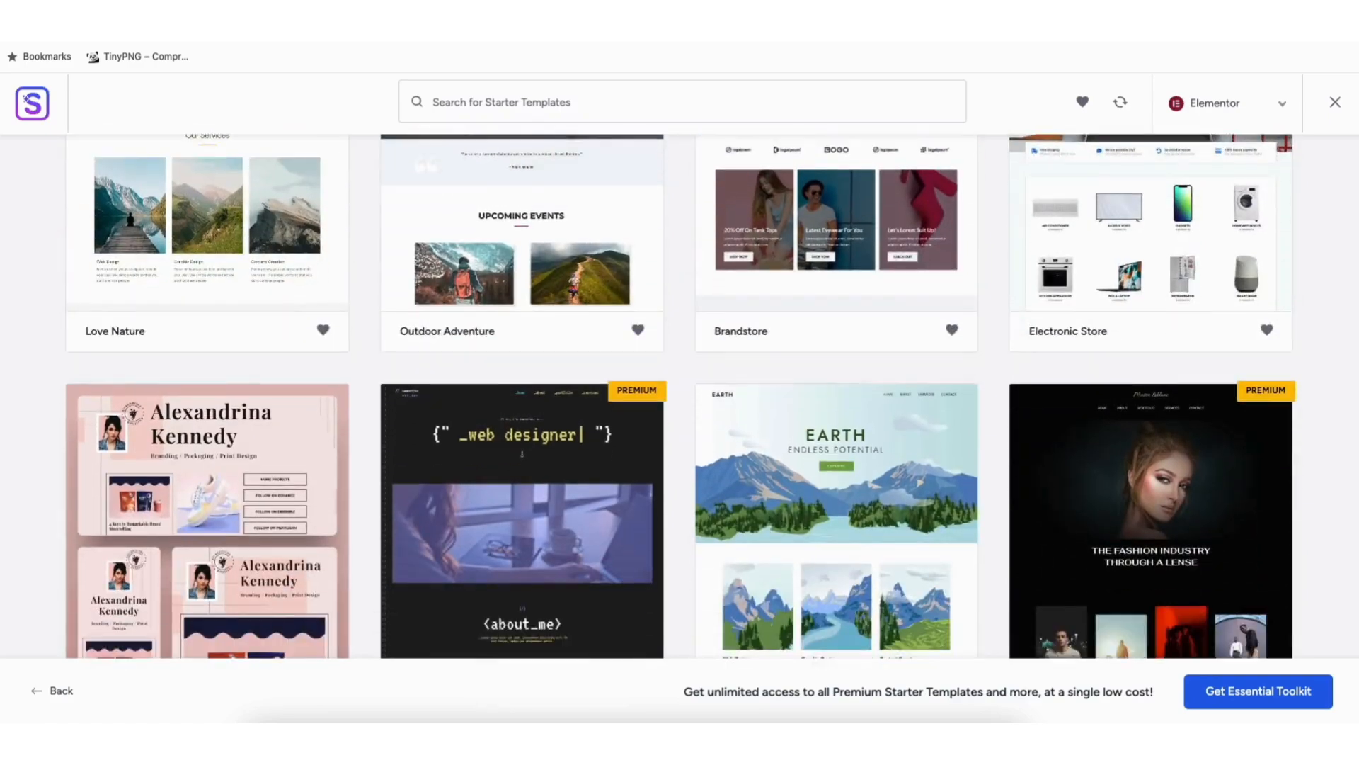
pyautogui.scroll(-10, 680, 396)
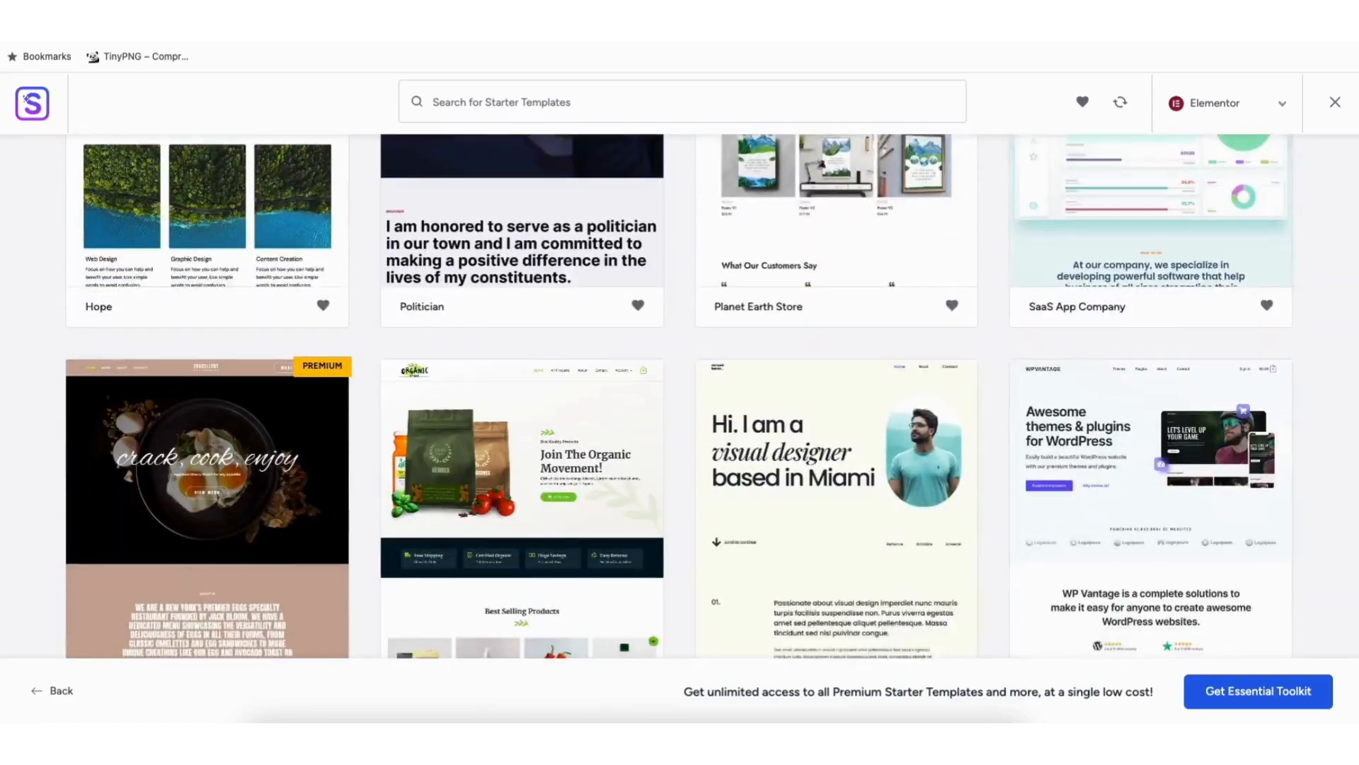
pyautogui.scroll(-5, 679, 397)
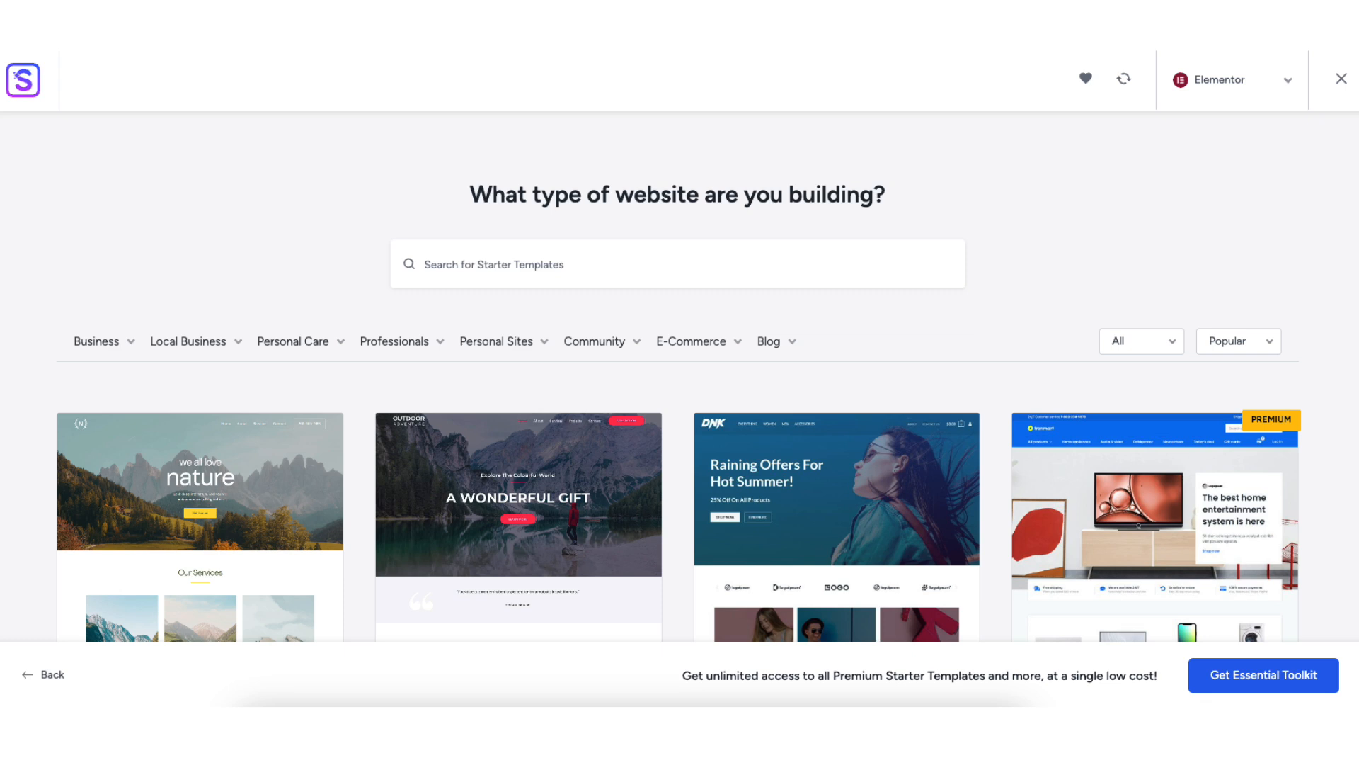
pyautogui.moveTo(98, 341)
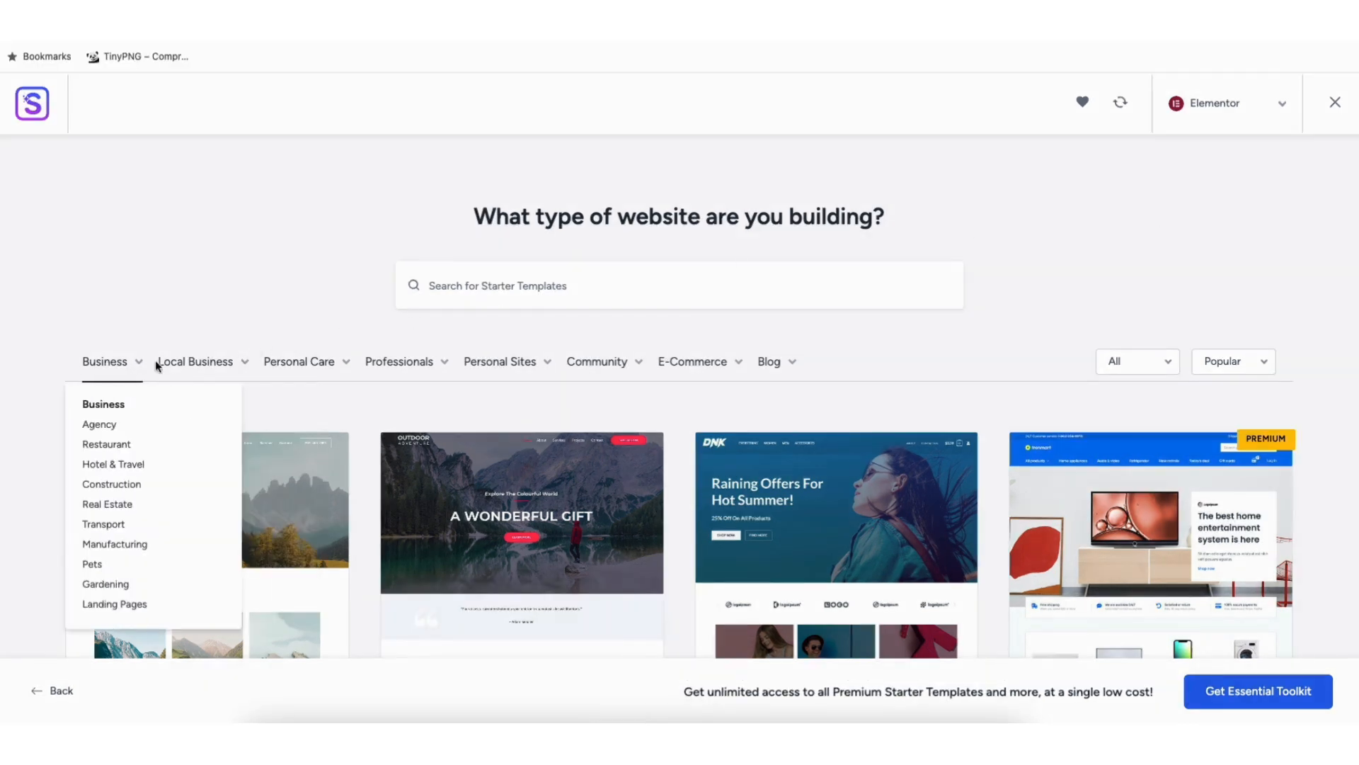
pyautogui.moveTo(407, 369)
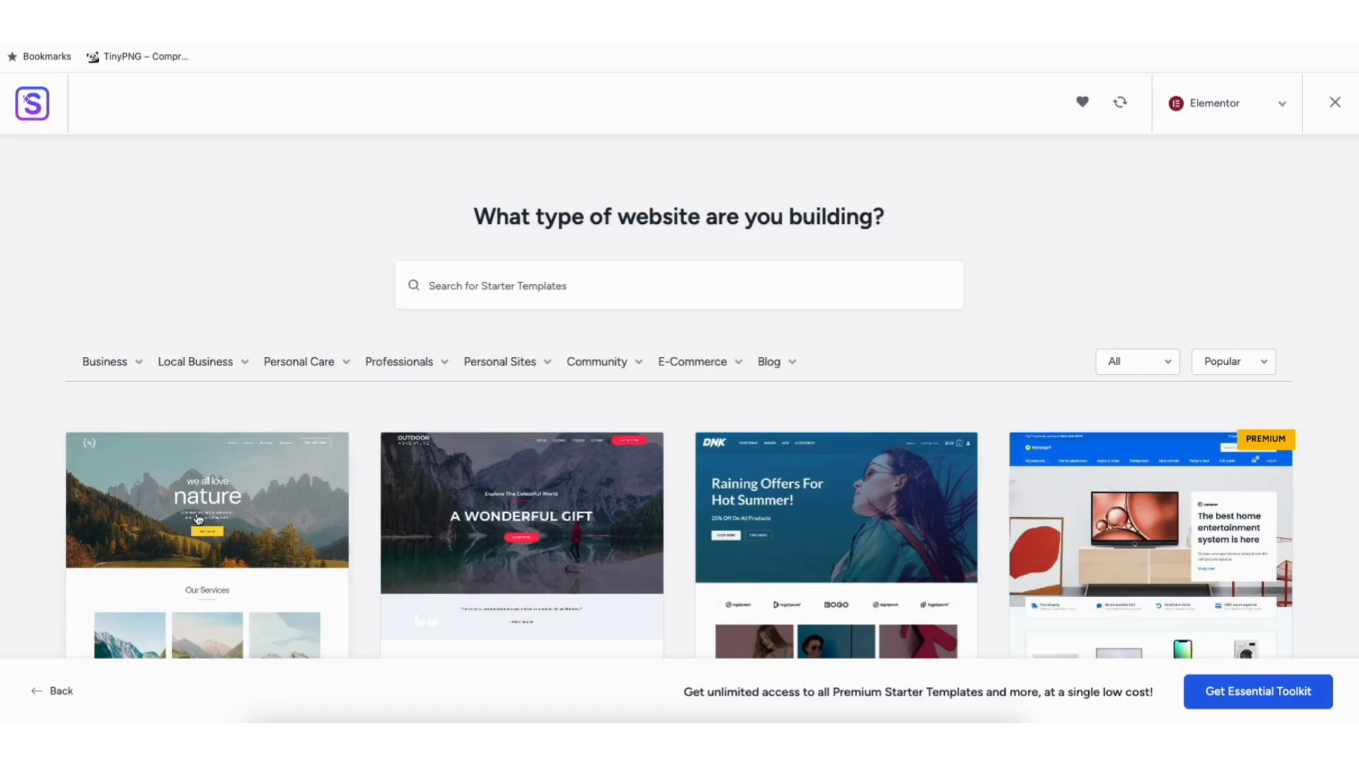
pyautogui.click(201, 518)
pyautogui.moveTo(1336, 127); pyautogui.dragTo(1328, 248)
pyautogui.scroll(-5, 545, 204)
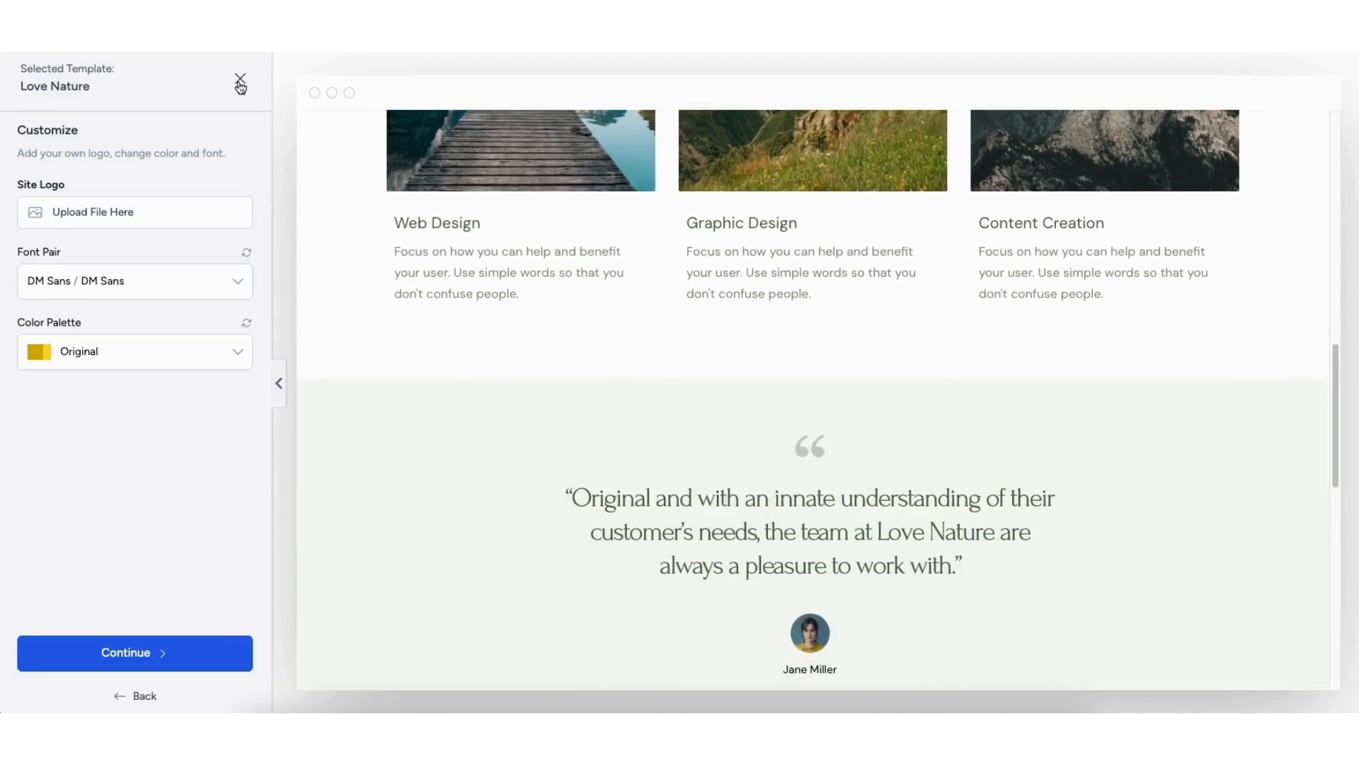
pyautogui.click(241, 83)
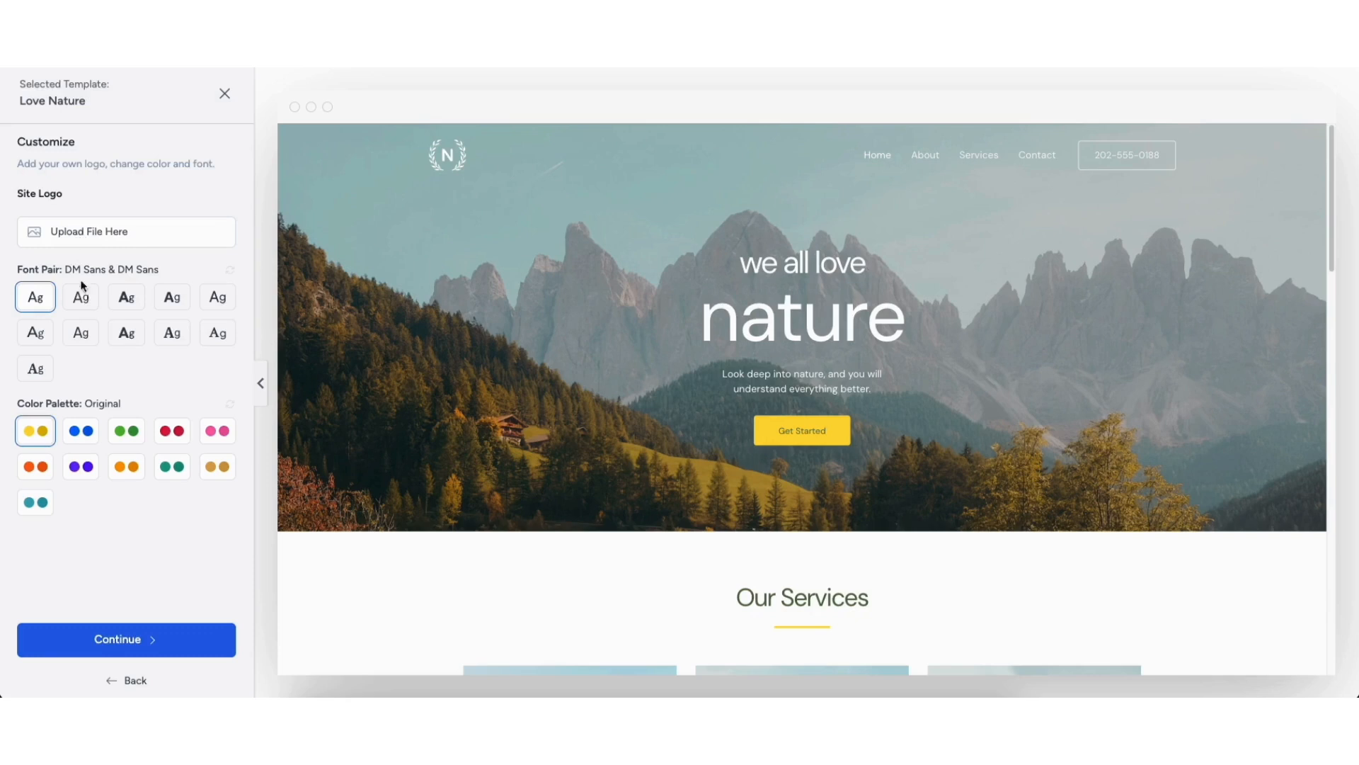
# - Try the alternative color palettes on the Love Nature template and return to the Original palette
pyautogui.click(83, 435)
pyautogui.click(126, 432)
pyautogui.click(172, 432)
pyautogui.click(210, 440)
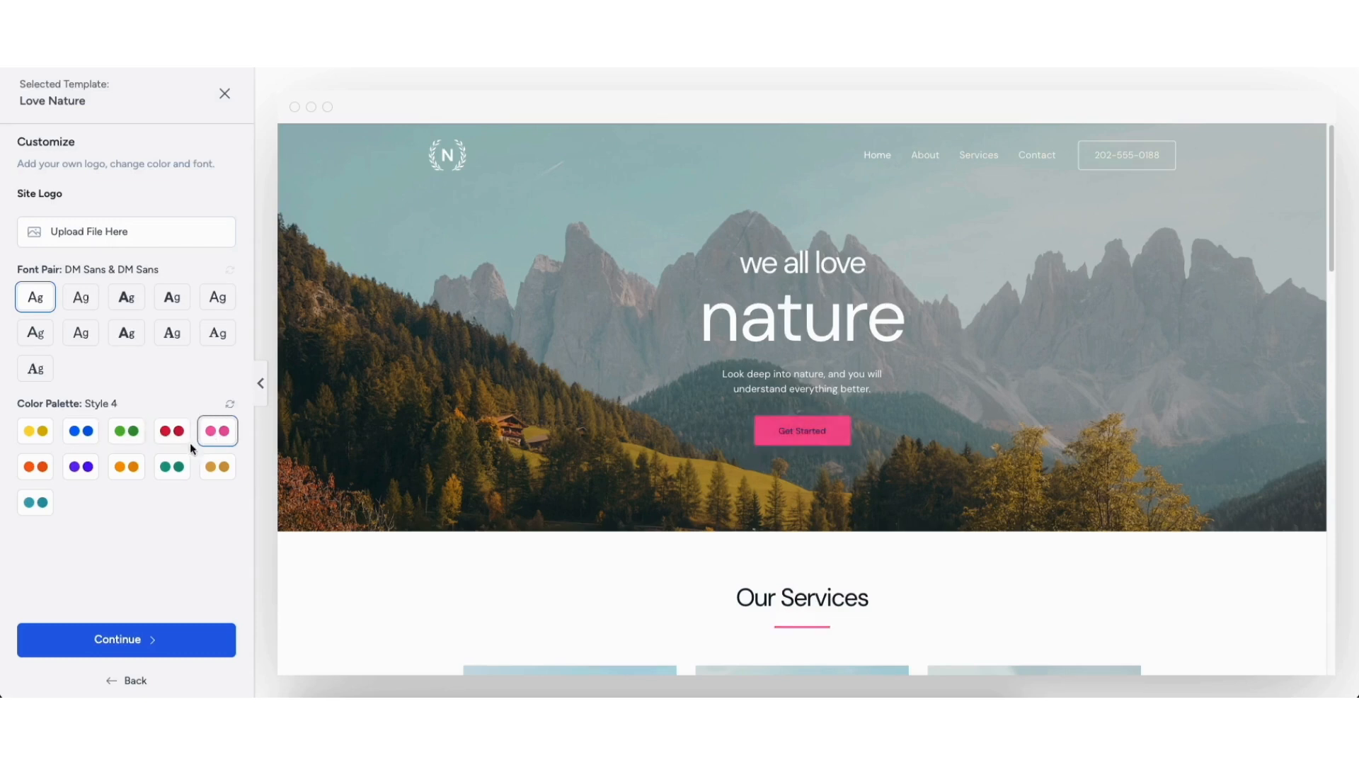
pyautogui.click(172, 467)
pyautogui.click(126, 467)
pyautogui.click(87, 468)
pyautogui.click(43, 470)
pyautogui.click(40, 506)
pyautogui.click(219, 469)
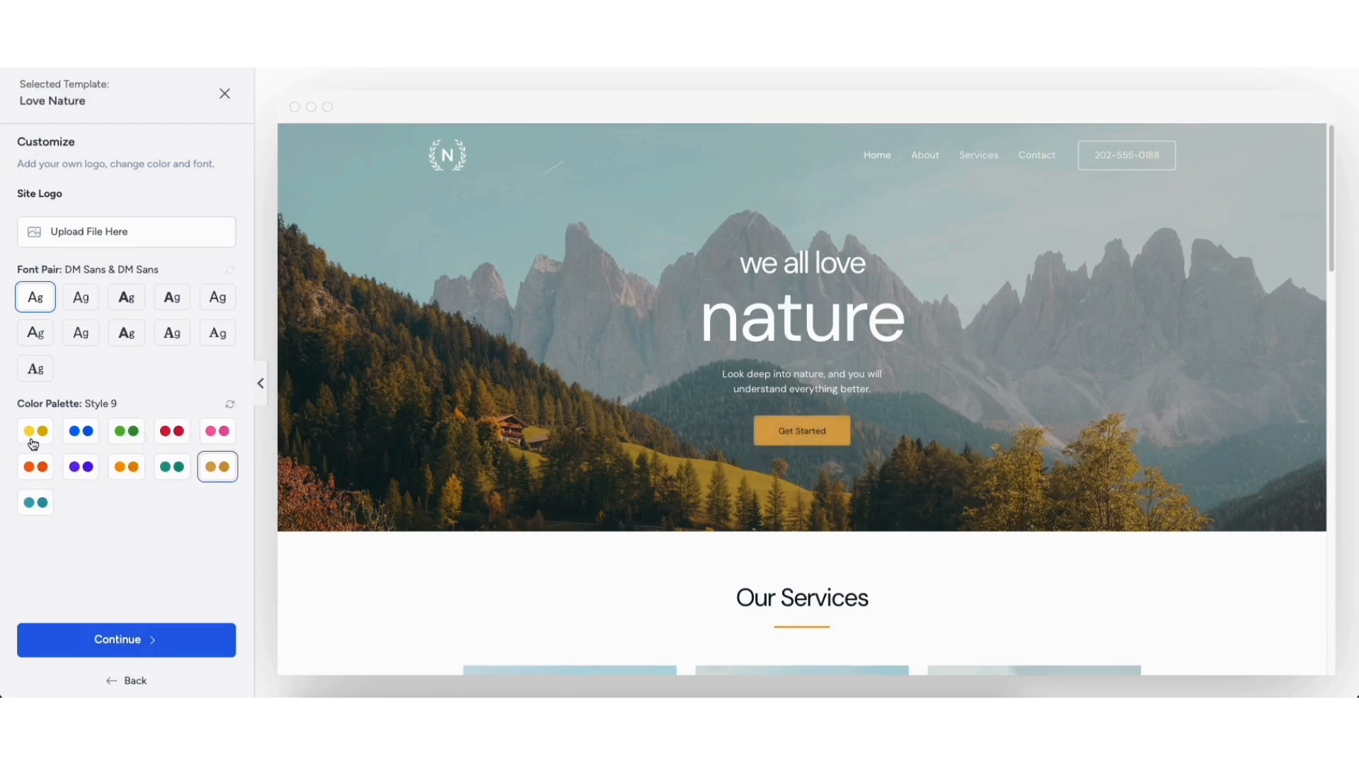
pyautogui.click(34, 434)
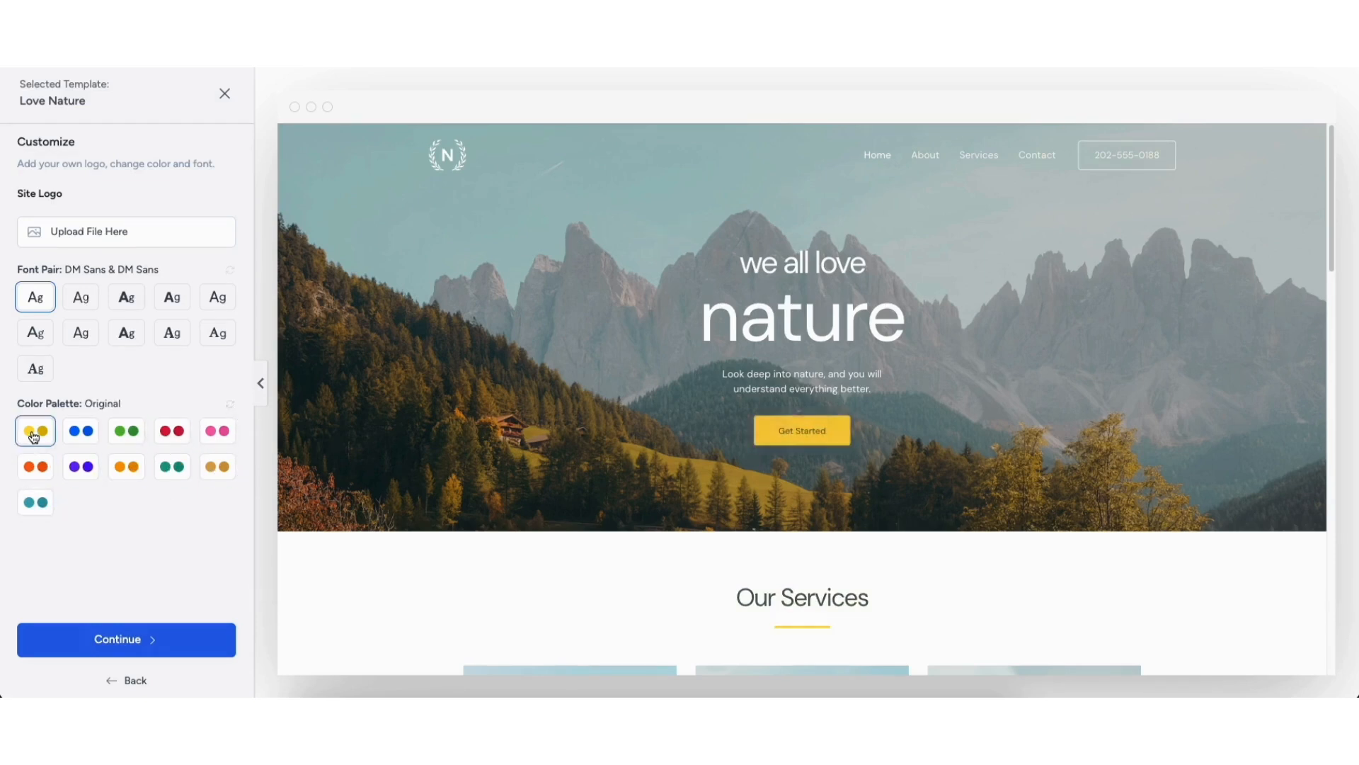
# - Skip the optional features and build the Love Nature website, deleting previously imported sites and importing customizer settings, widgets and content
pyautogui.click(113, 641)
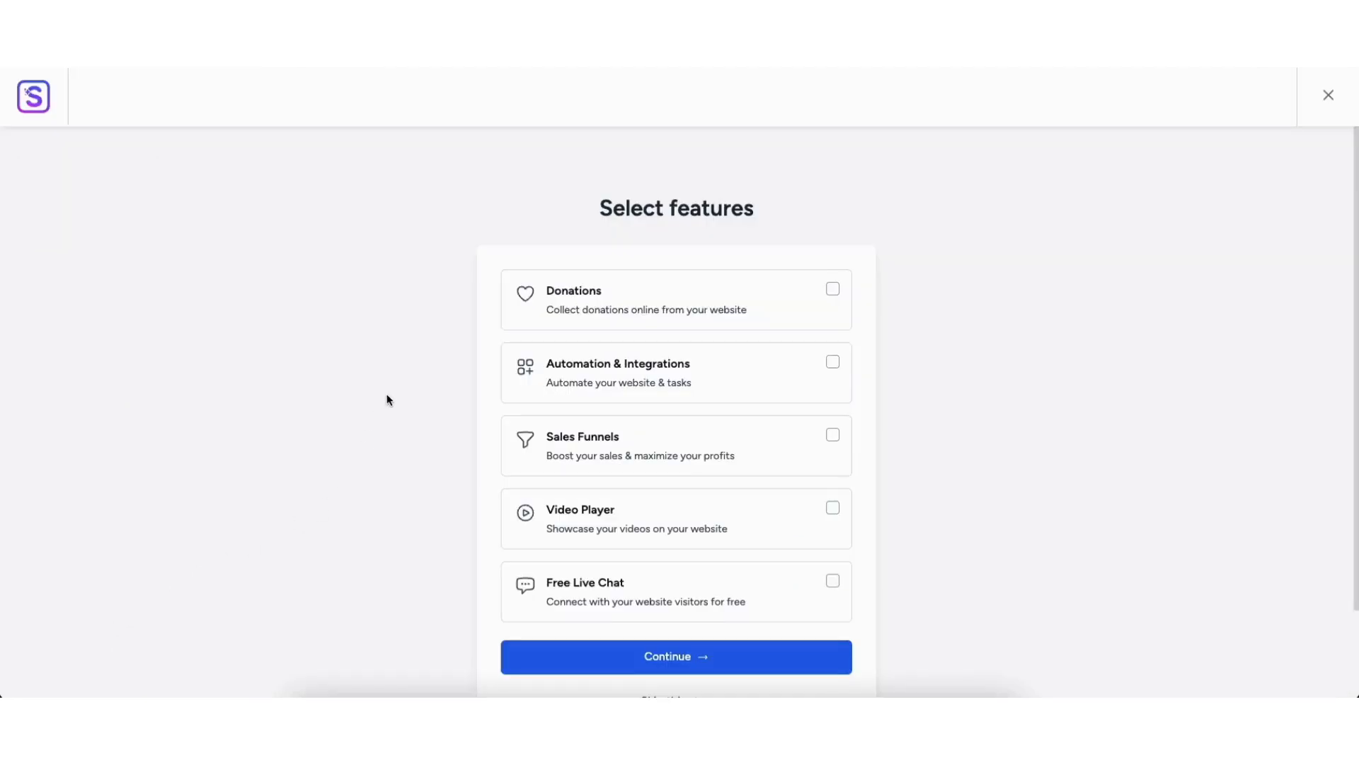
pyautogui.scroll(-1, 1355, 170)
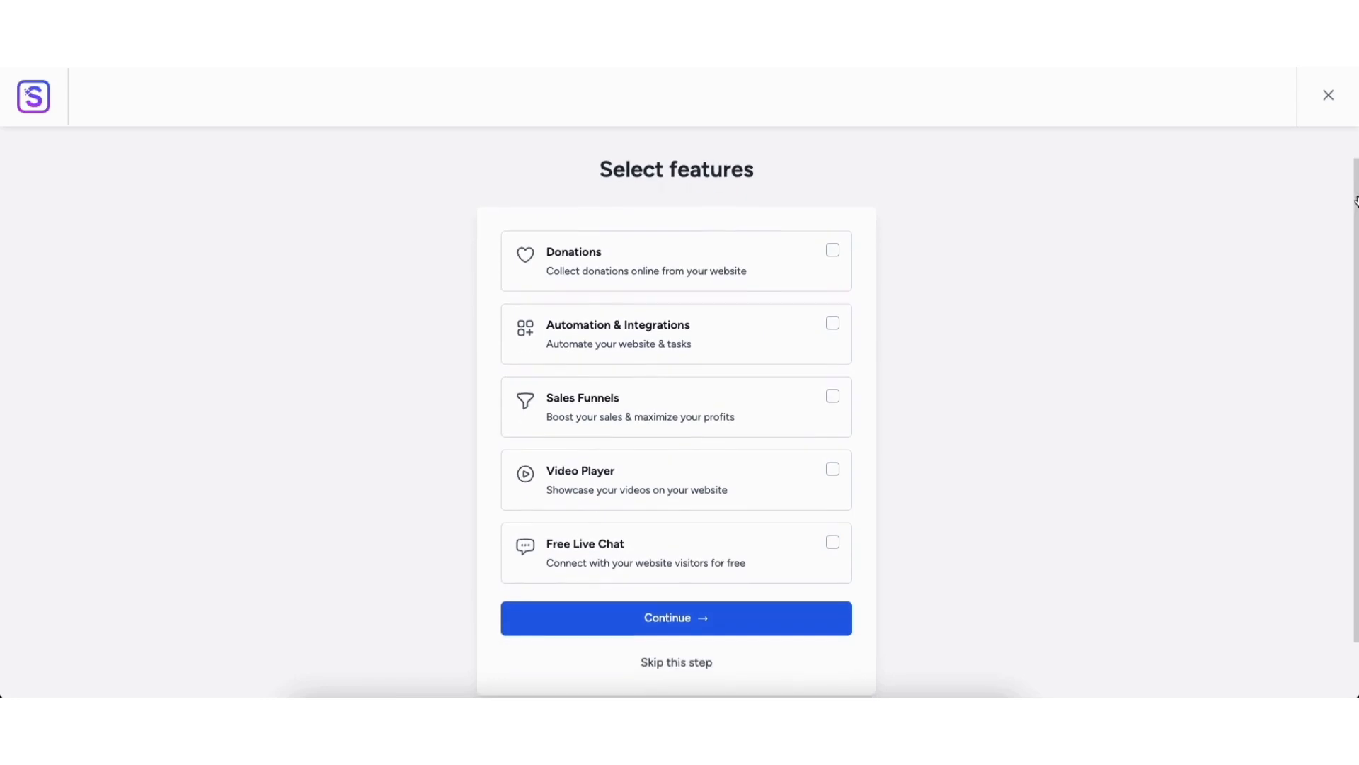
pyautogui.click(660, 665)
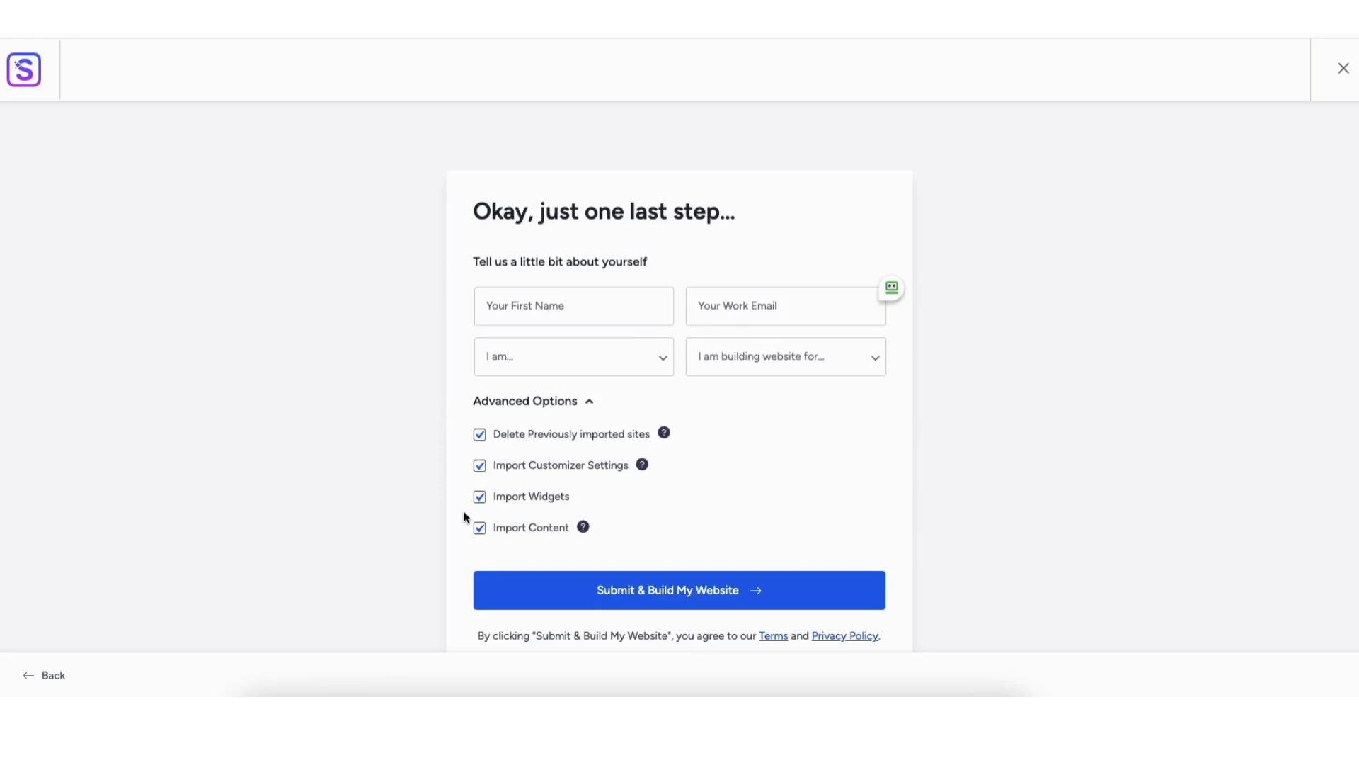
pyautogui.click(654, 602)
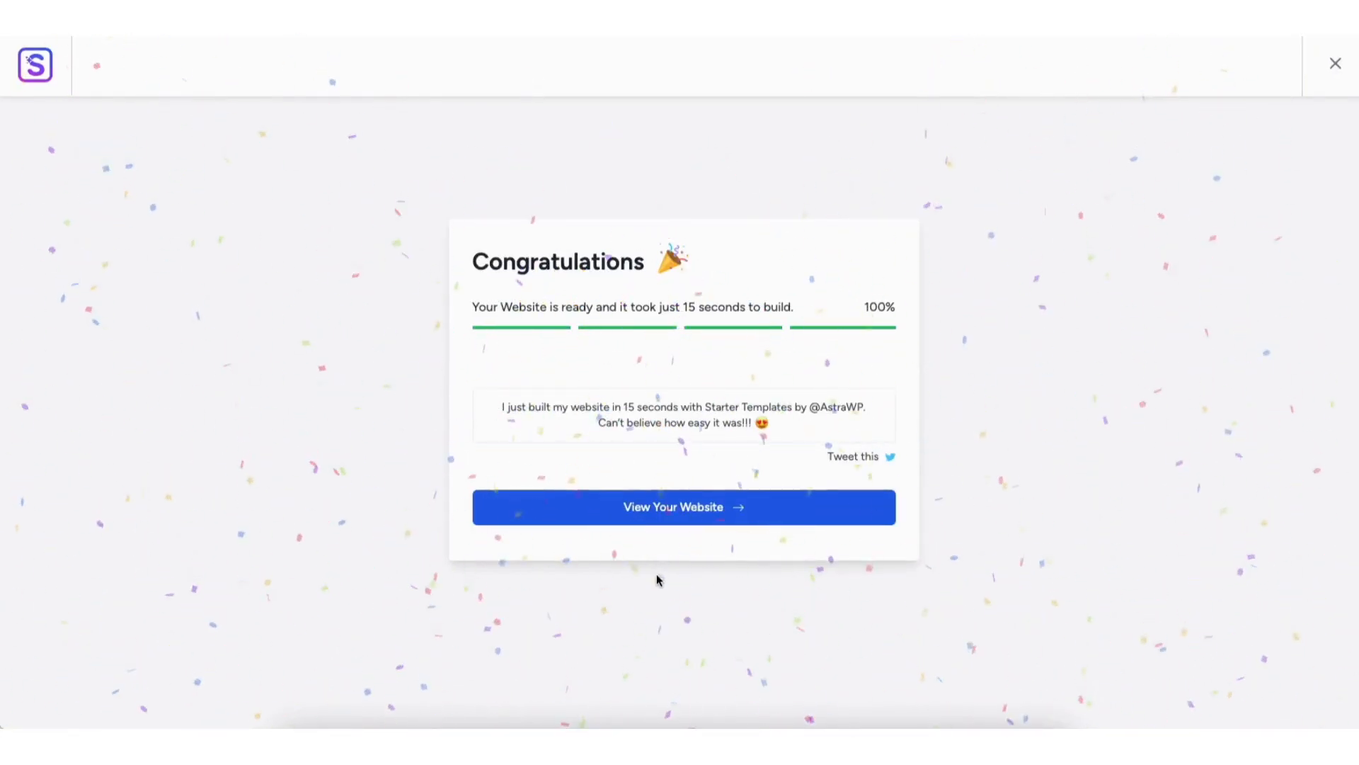
# - View the finished website and open its home page for editing with Elementor
pyautogui.click(658, 508)
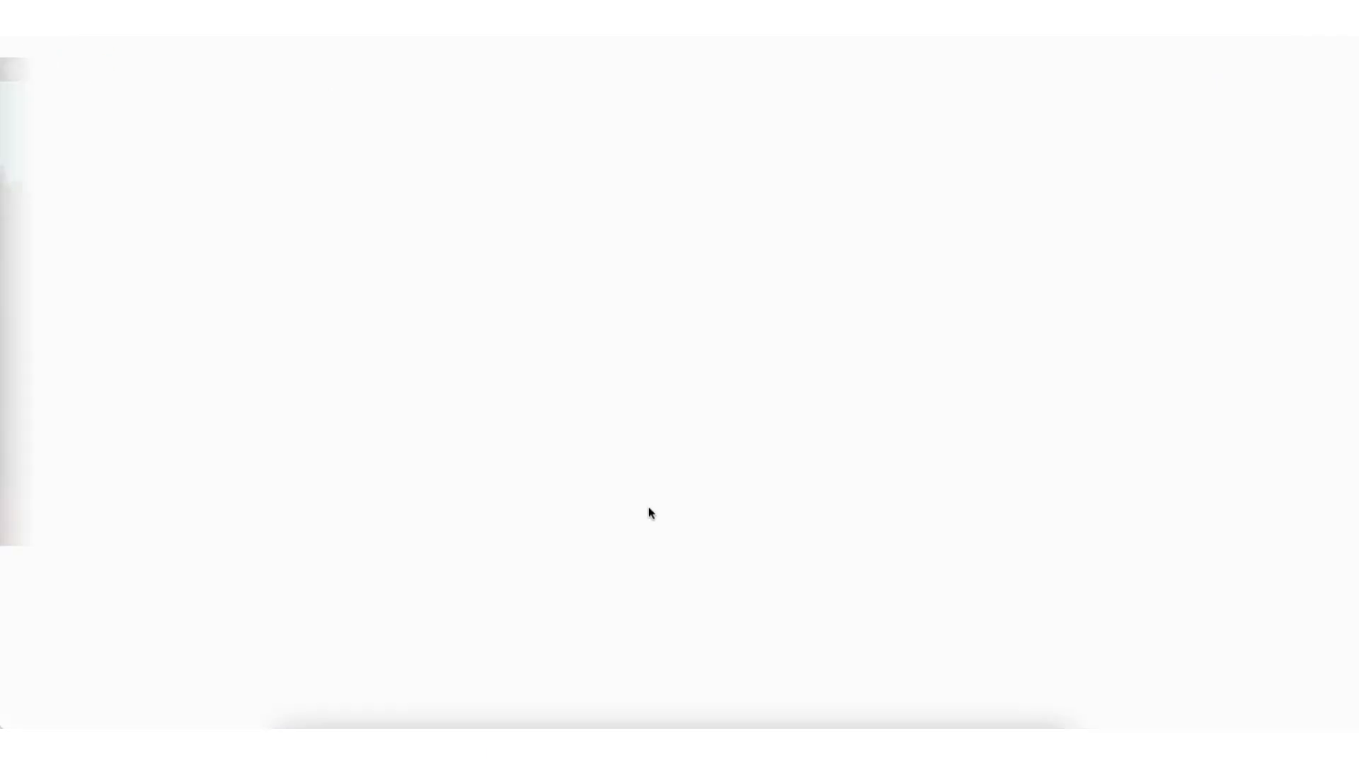
pyautogui.scroll(-7, 680, 394)
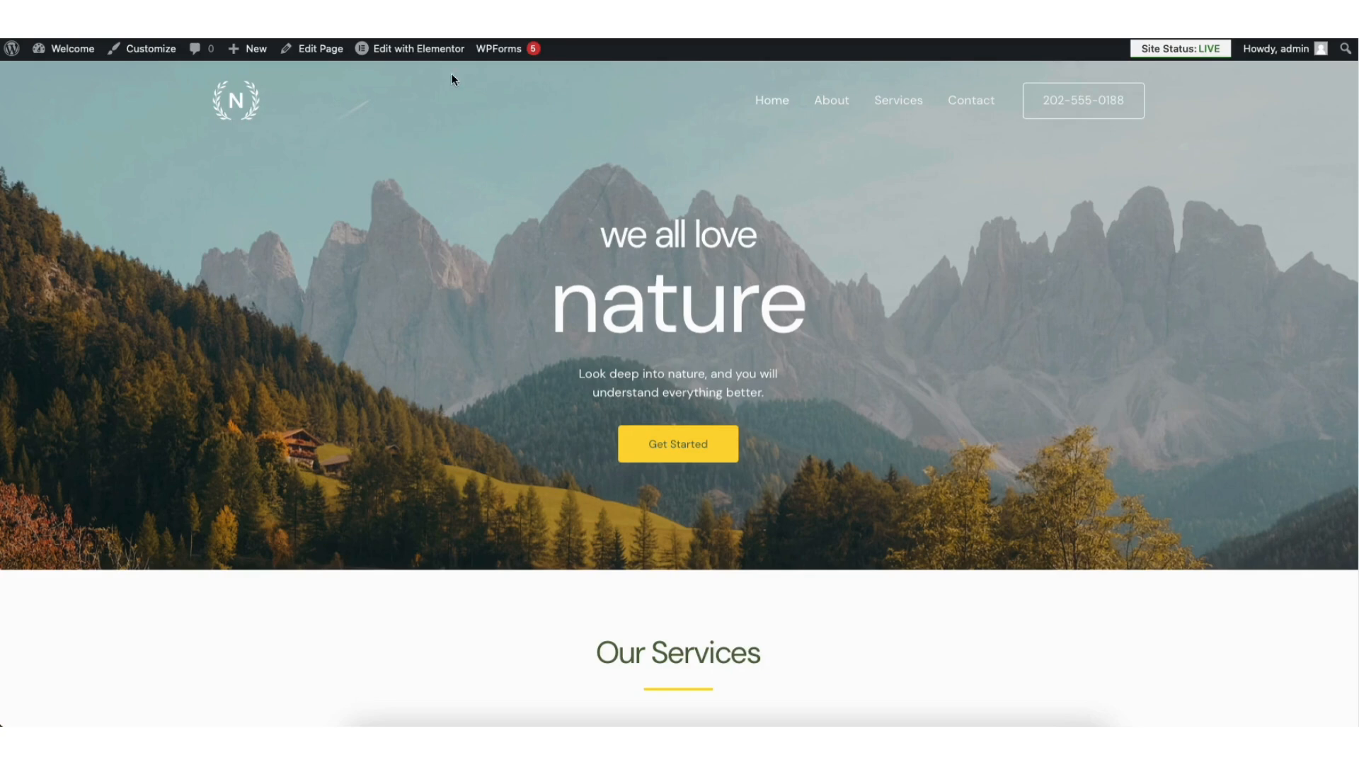
pyautogui.moveTo(432, 53)
pyautogui.click(438, 49)
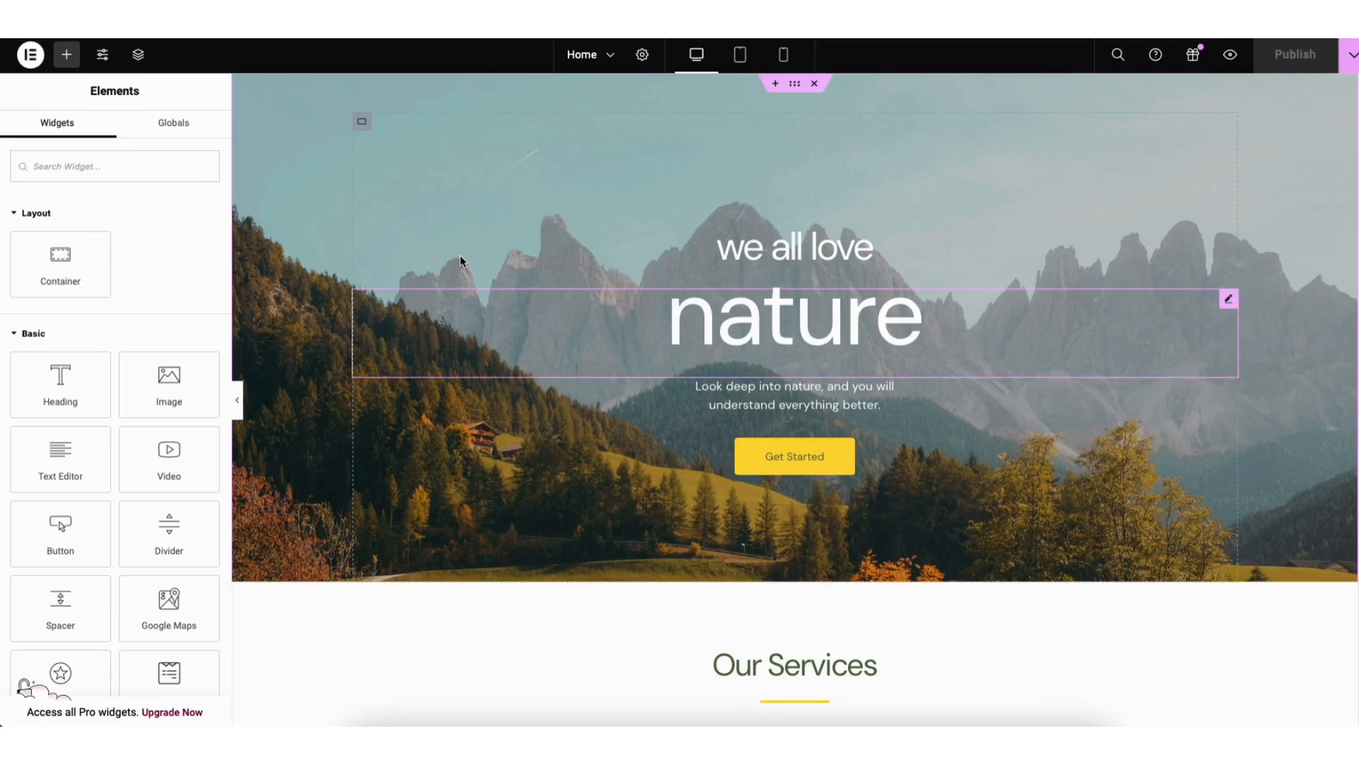
# - Change the hero heading "we all love" to "my demo" and move it between the description text and the Get Started button
pyautogui.click(710, 315)
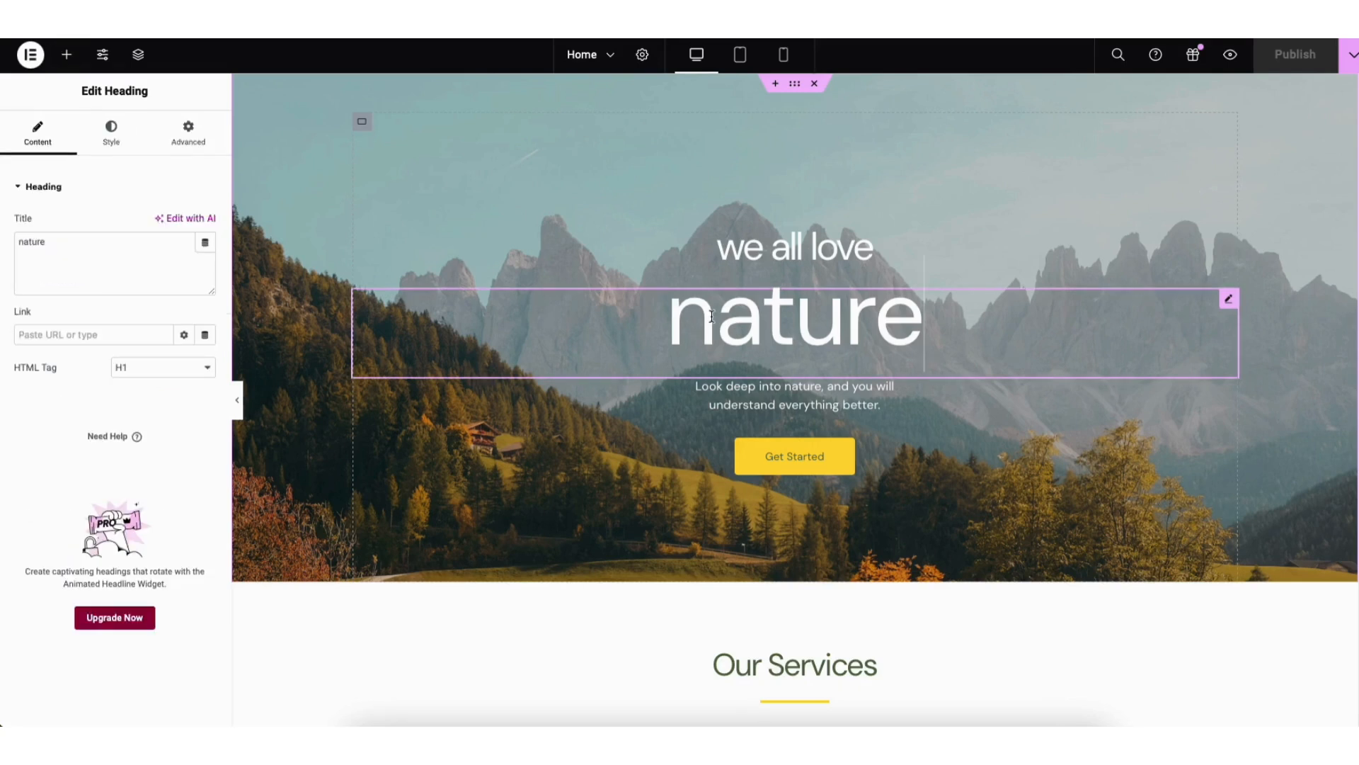
pyautogui.moveTo(20, 242); pyautogui.dragTo(49, 241)
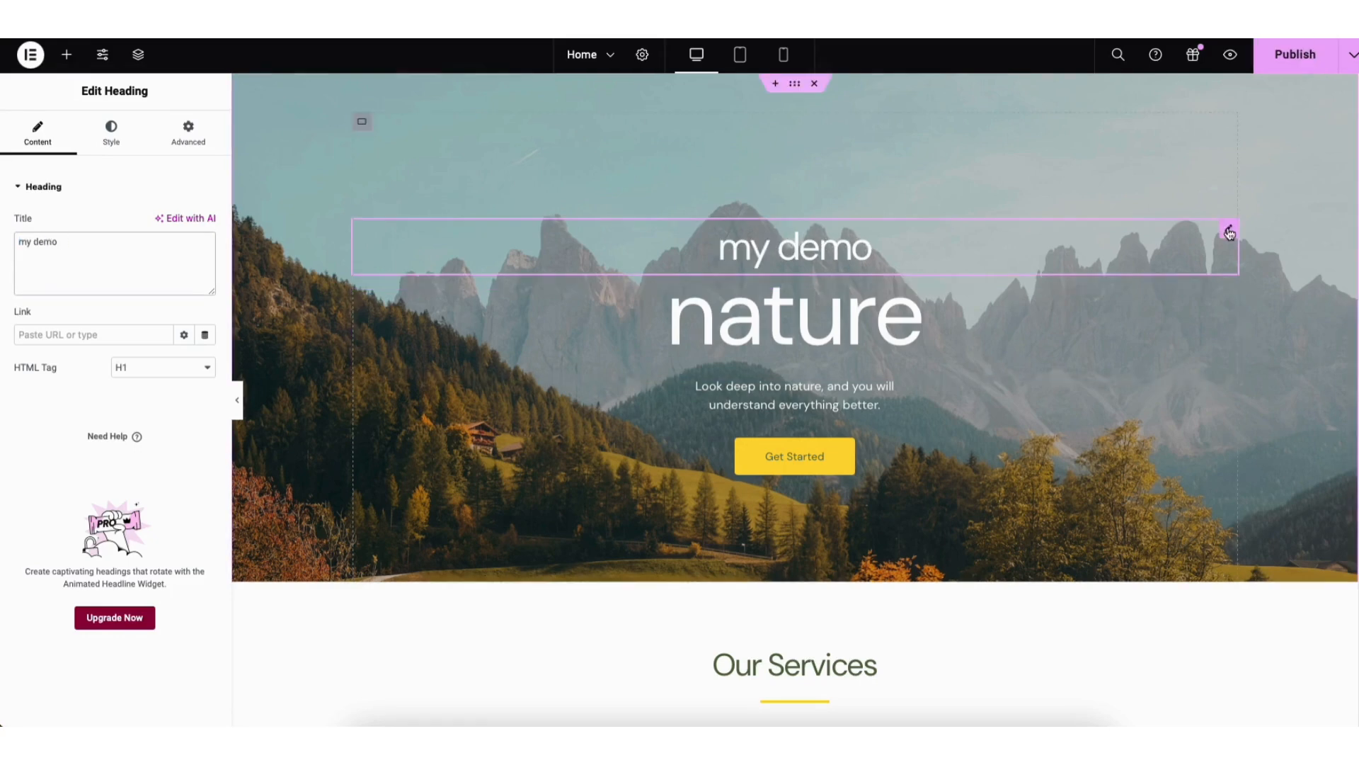
pyautogui.moveTo(1228, 229); pyautogui.dragTo(880, 388)
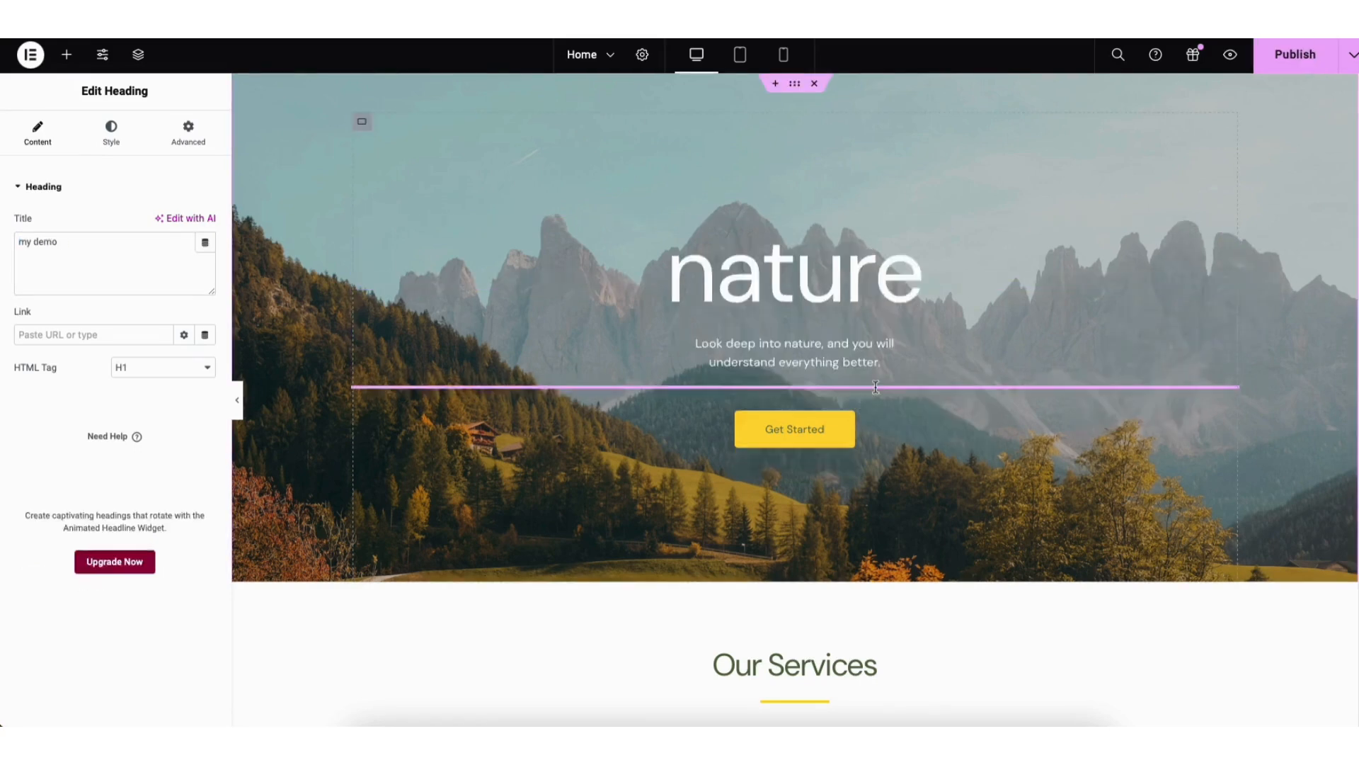
# - Add a Heading widget beneath the first image in the Our Services section, above the Web Design title
pyautogui.scroll(-8, 870, 386)
pyautogui.click(67, 55)
pyautogui.moveTo(70, 393); pyautogui.dragTo(487, 550)
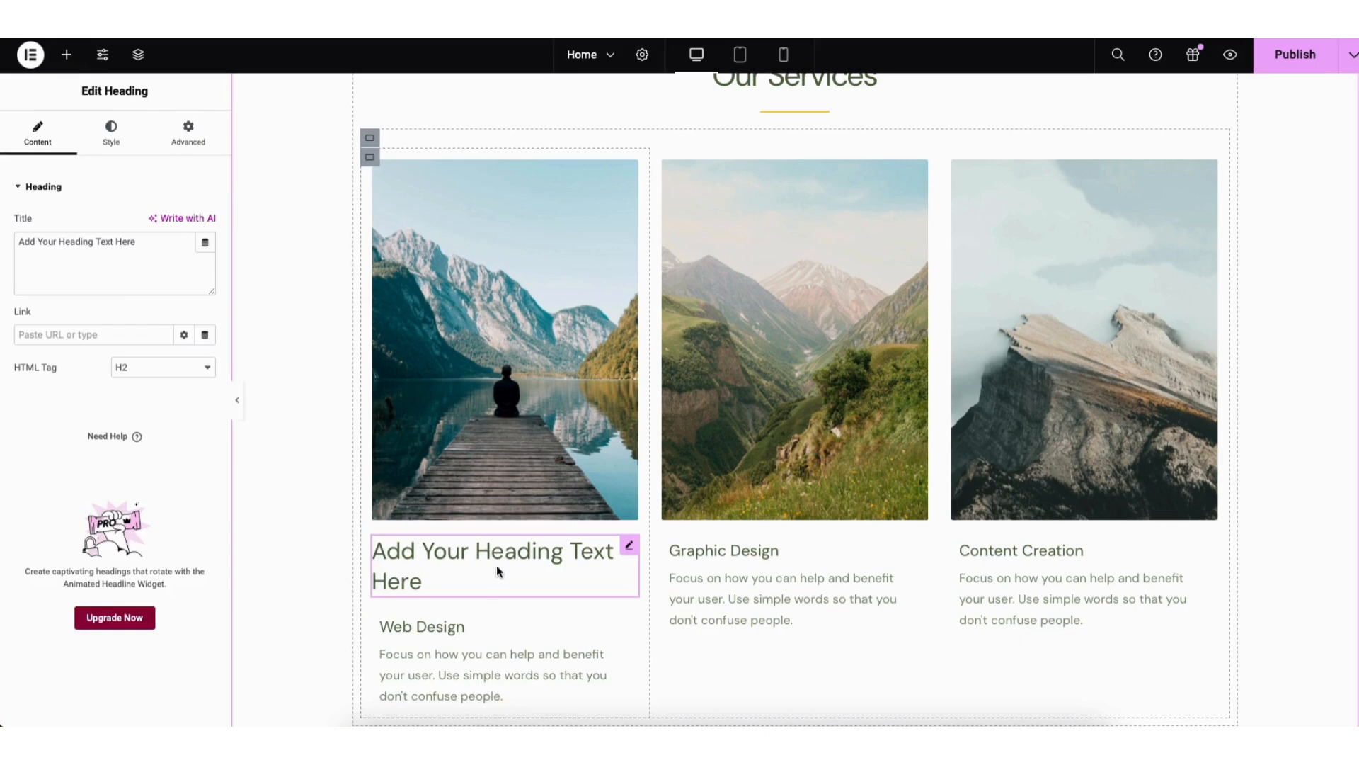
# - Undo and restore the added heading, checking the Web Design image's settings in between
pyautogui.hotkey('ctrl', 'z')
pyautogui.click(476, 331)
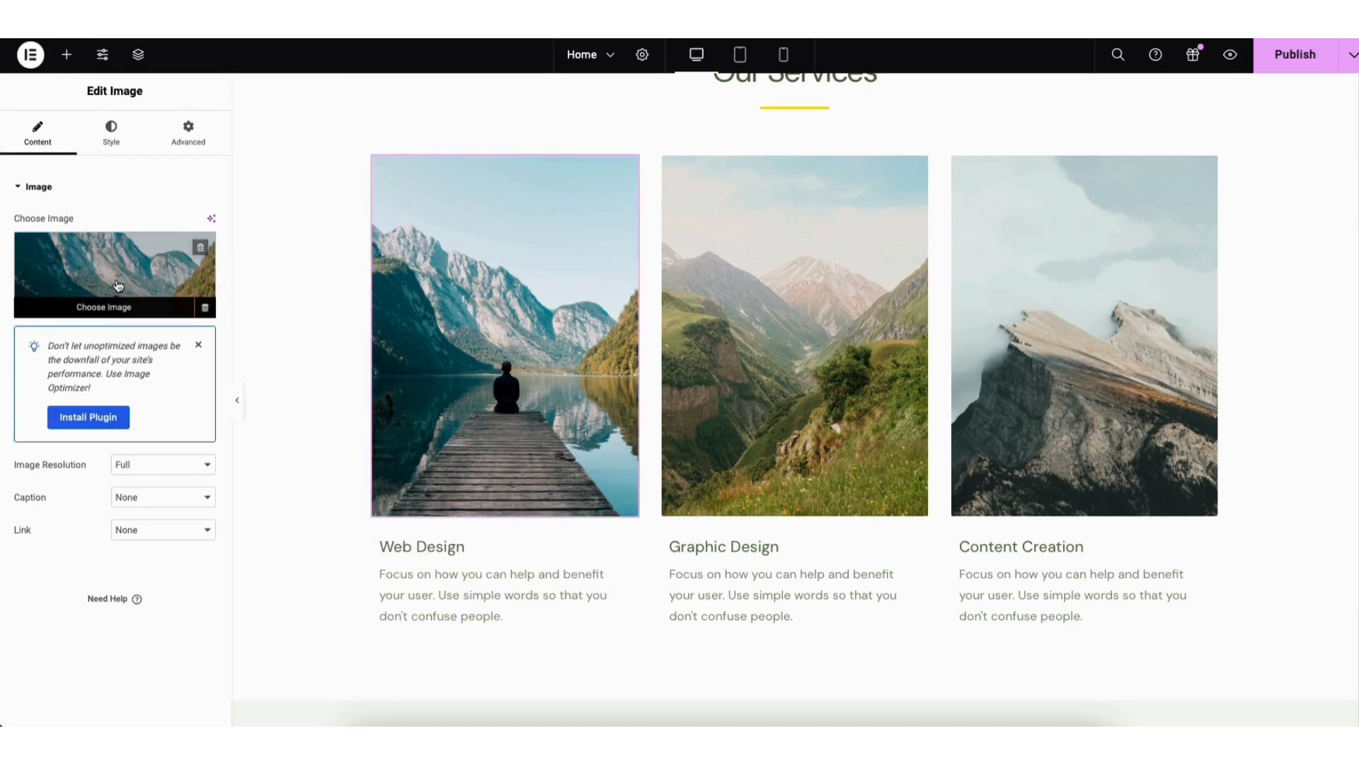
pyautogui.hotkey('ctrl', 'shift', 'z')
# - Import the Starter Templates block with three plant-image feature cards into the empty area below the Questions section
pyautogui.scroll(-2, 495, 566)
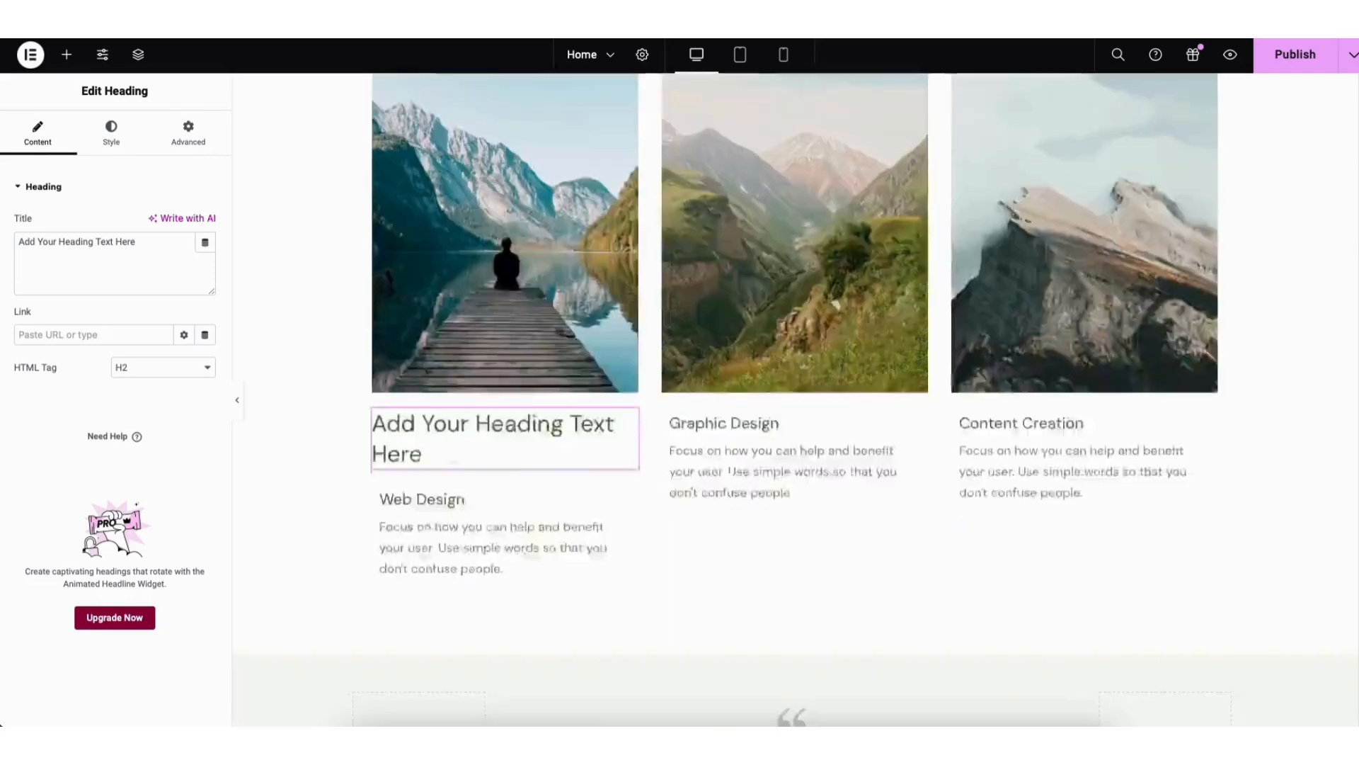
pyautogui.scroll(-20, 794, 397)
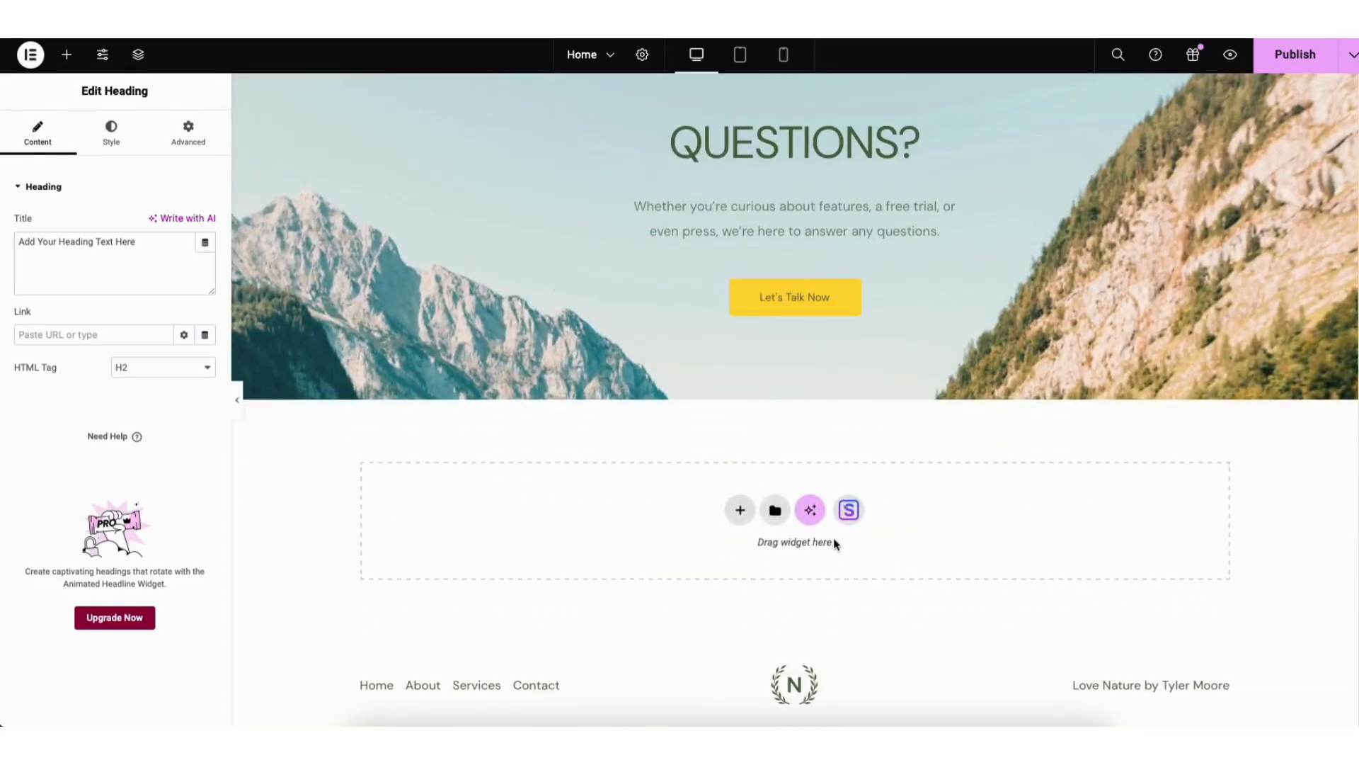
pyautogui.click(849, 511)
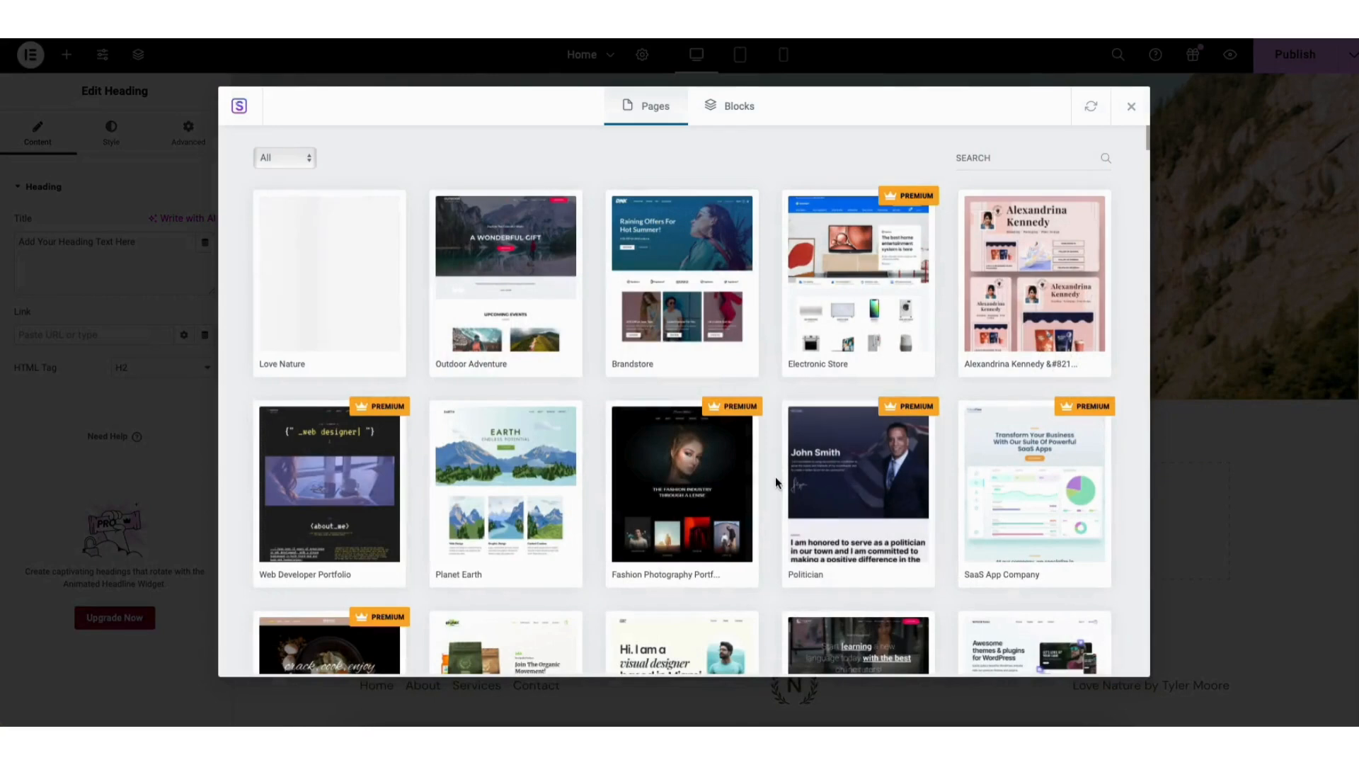
pyautogui.click(719, 110)
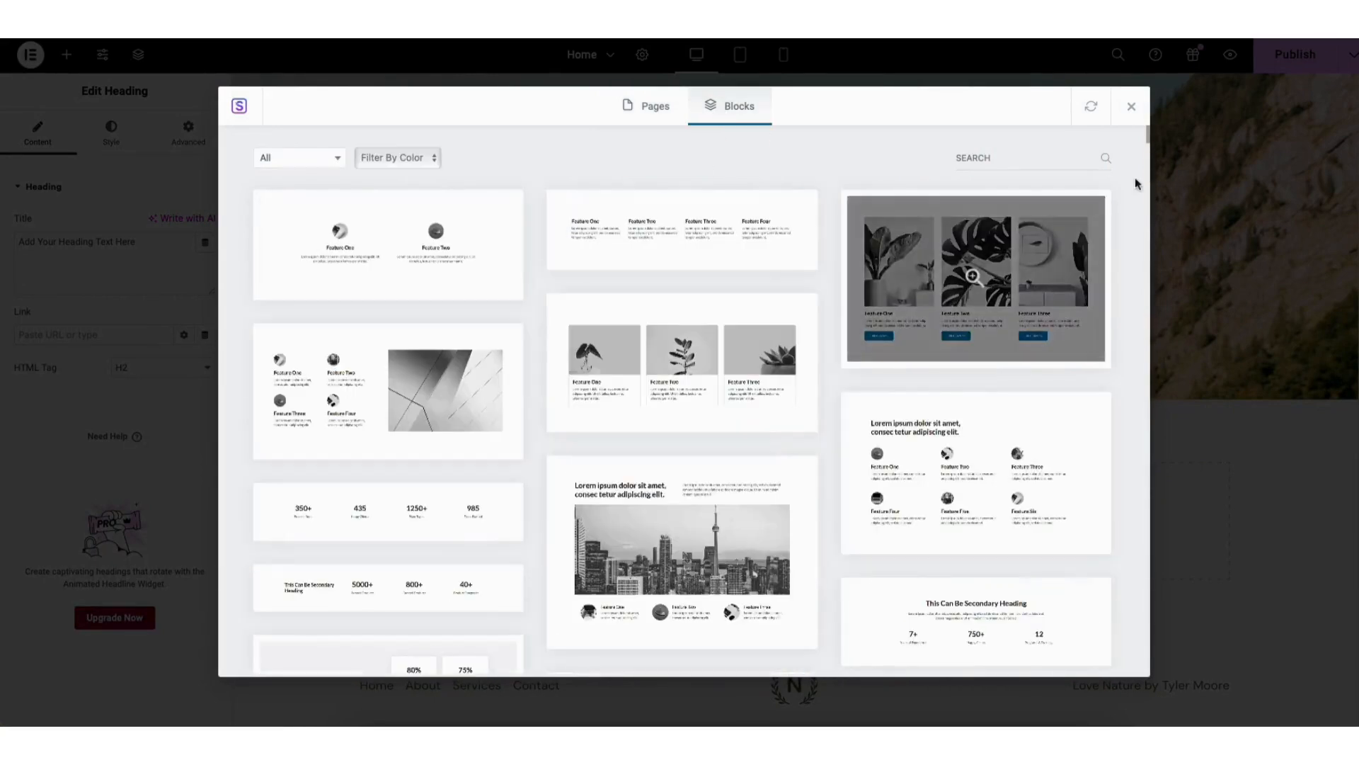
pyautogui.moveTo(1148, 136)
pyautogui.mouseDown()
pyautogui.moveTo(1150, 200)
pyautogui.moveTo(1148, 119)
pyautogui.mouseUp()
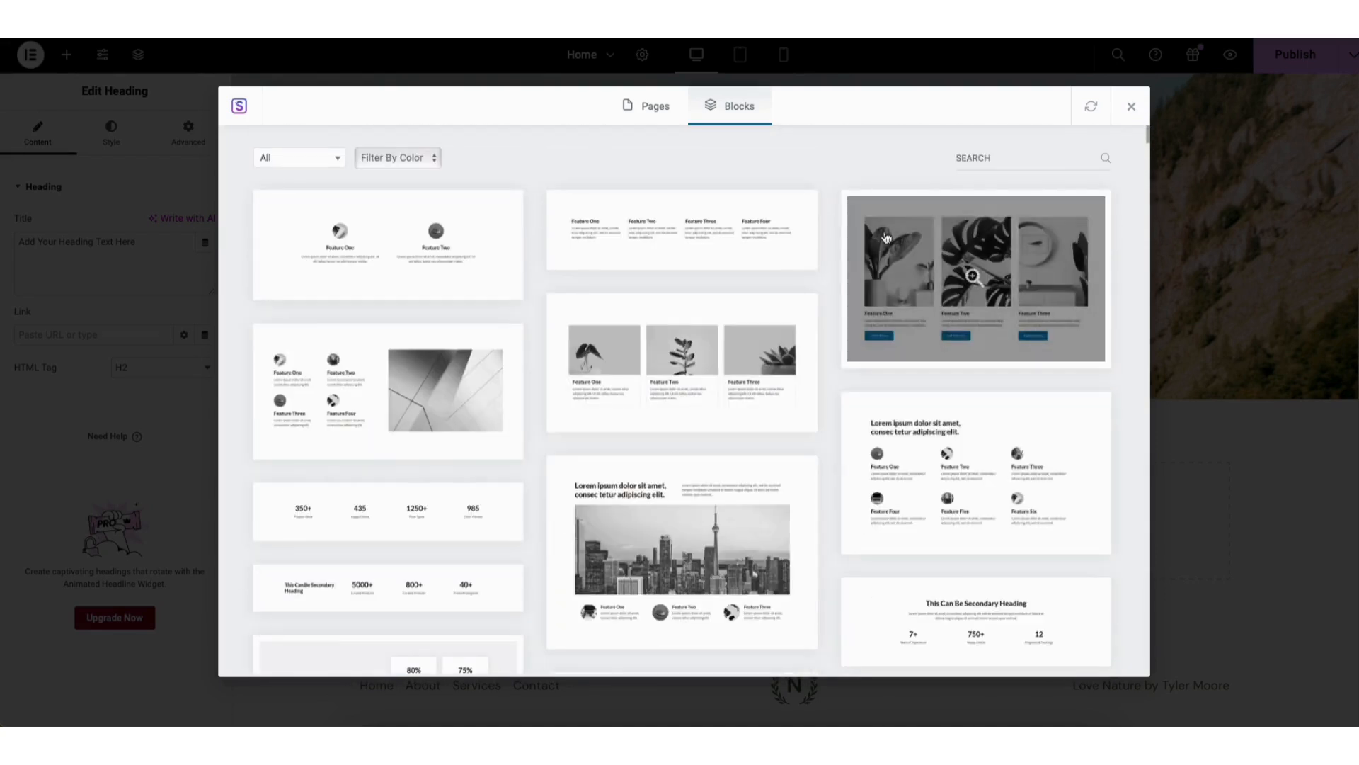
pyautogui.click(686, 357)
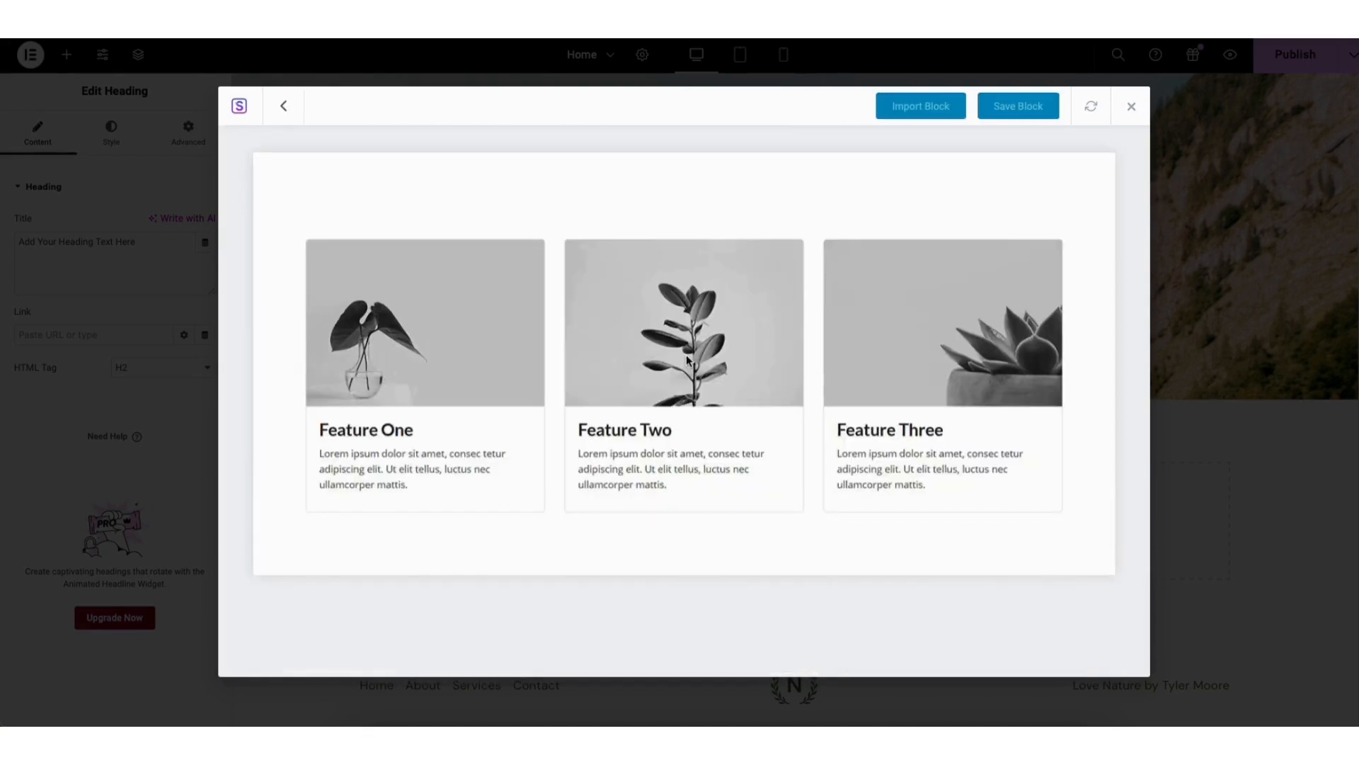
pyautogui.click(912, 110)
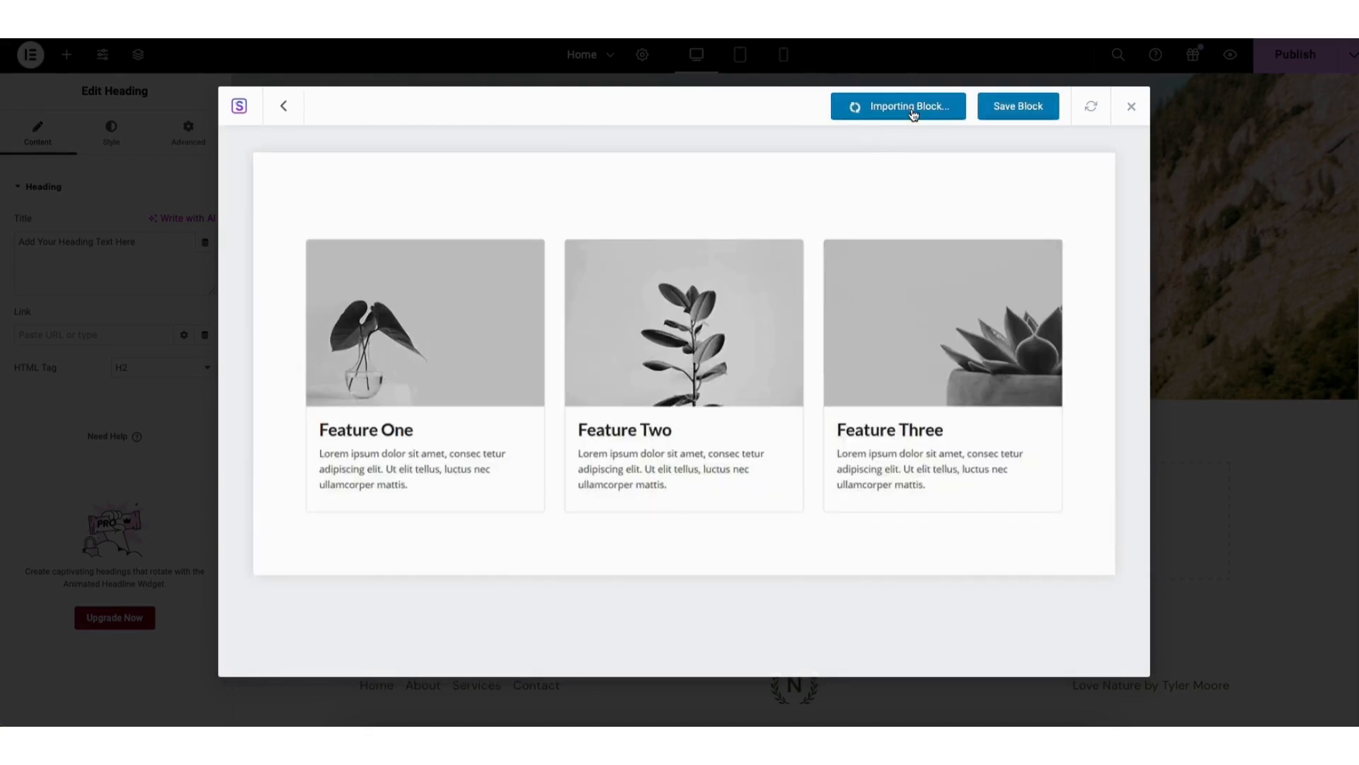